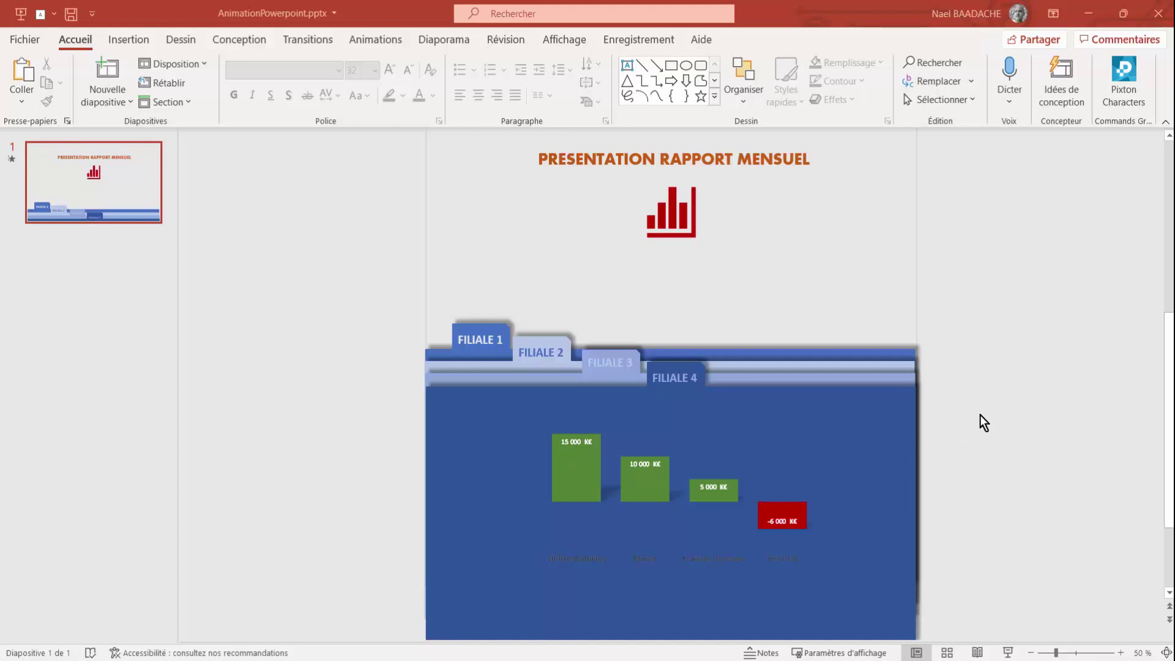
# - Preview the finished folder-tab slide as a slideshow
pyautogui.click(1007, 652)
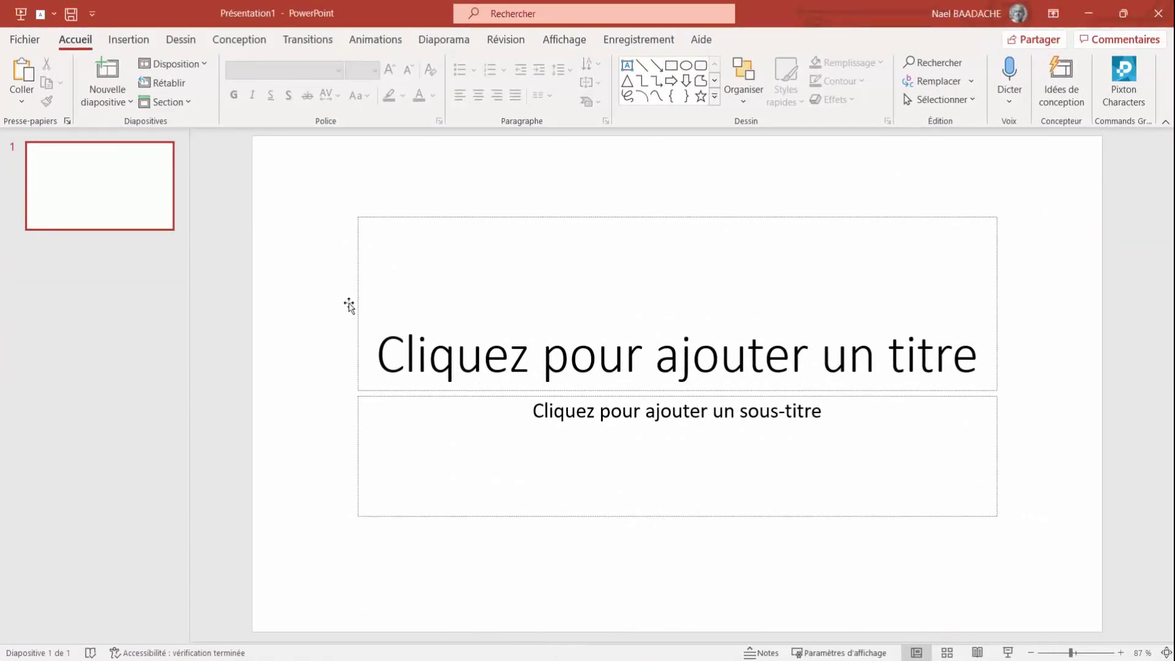
# - Delete both placeholders and give the slide background a light grey solid fill
pyautogui.moveTo(314, 199); pyautogui.dragTo(1050, 625)
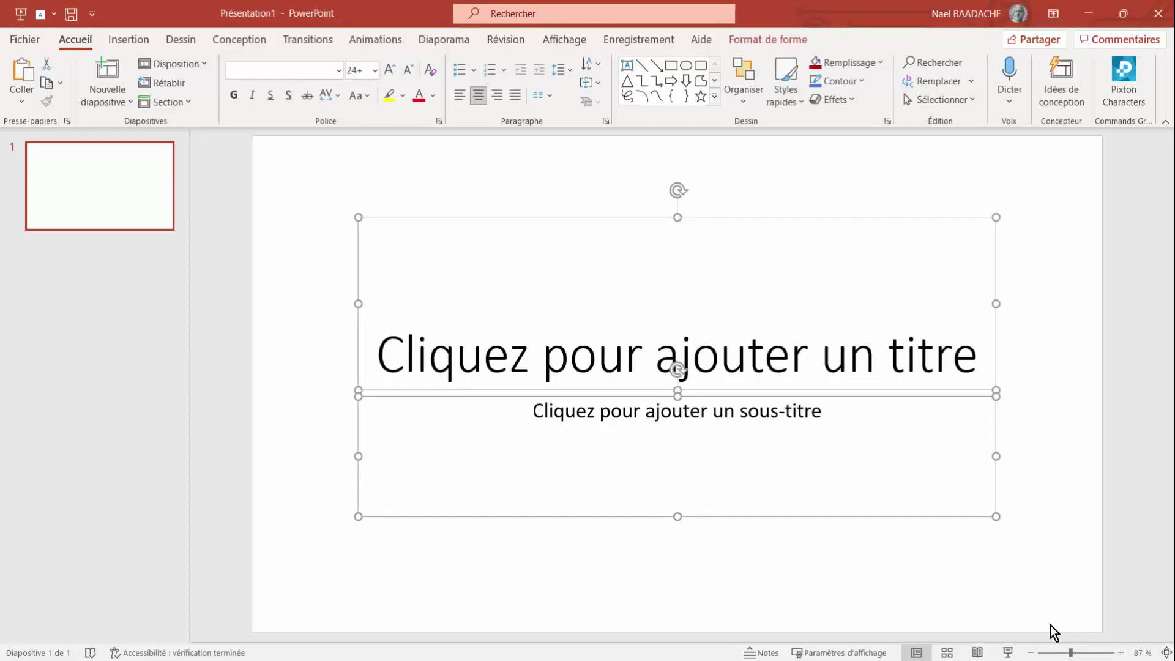
pyautogui.press('Delete')
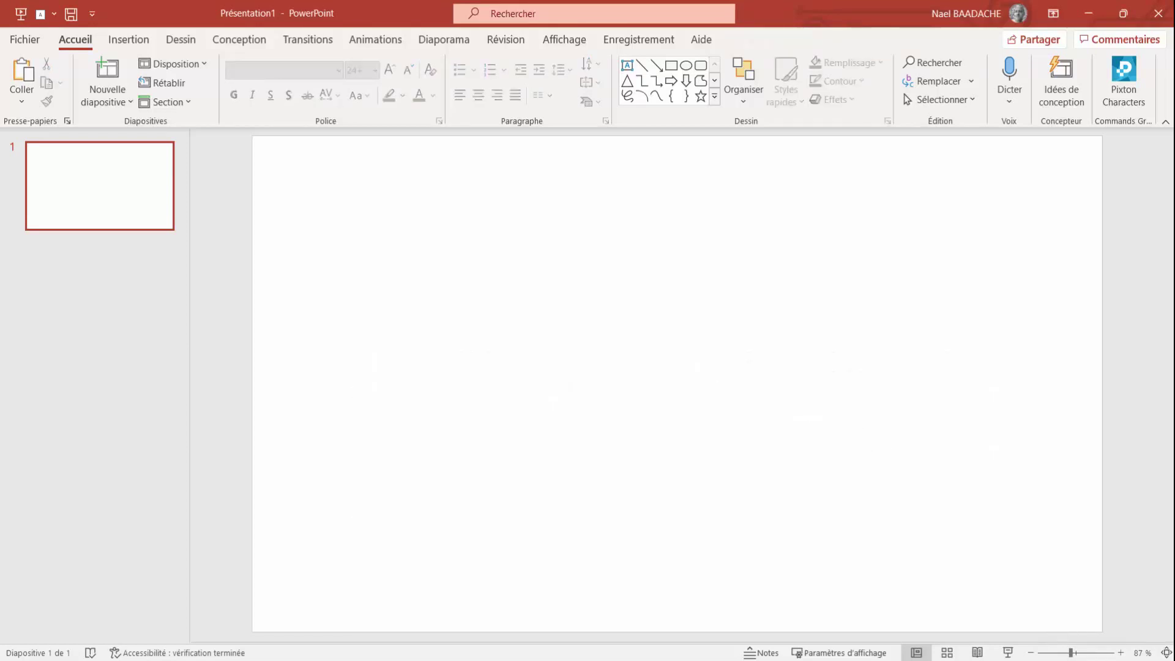
pyautogui.rightClick(426, 202)
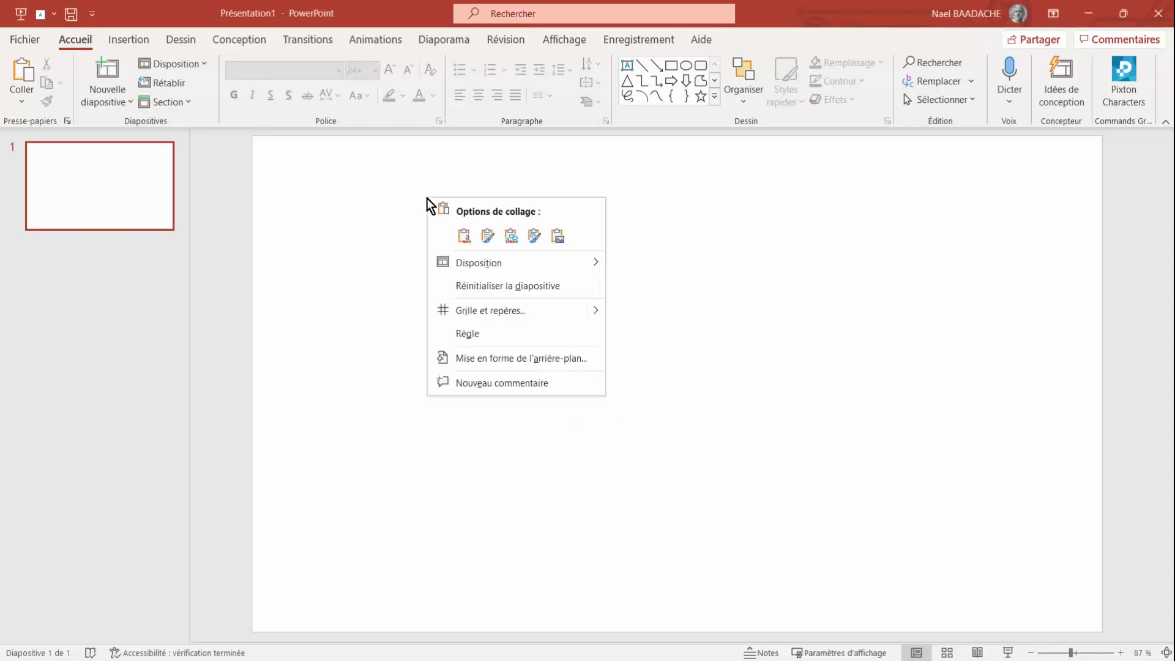
pyautogui.click(501, 361)
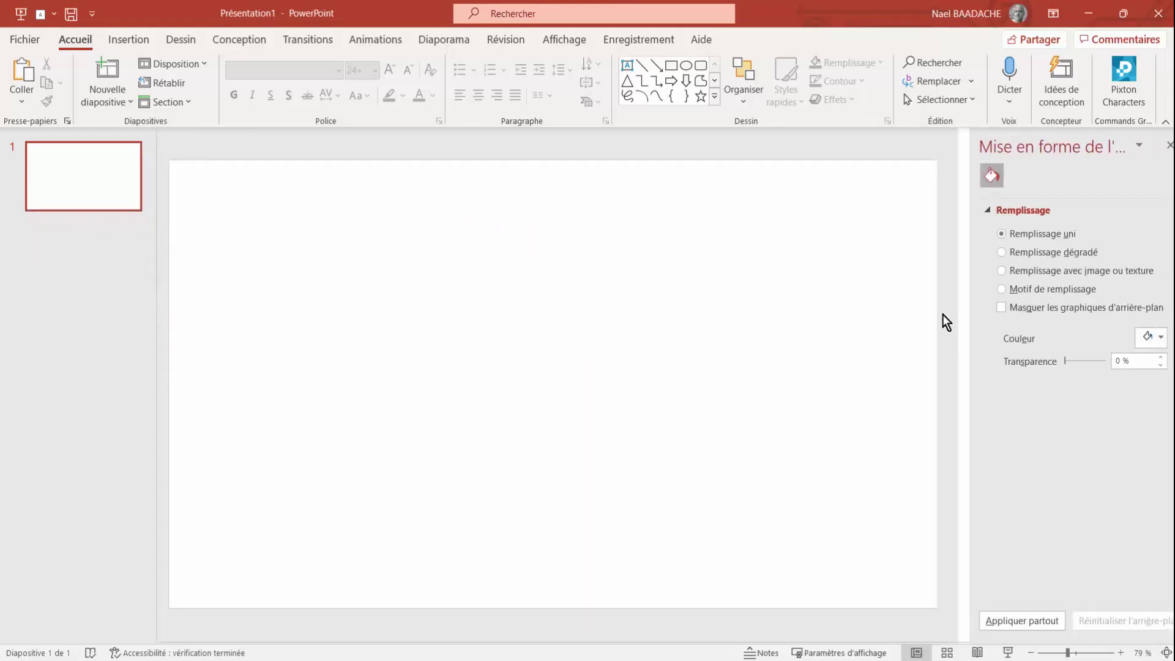
pyautogui.click(1149, 340)
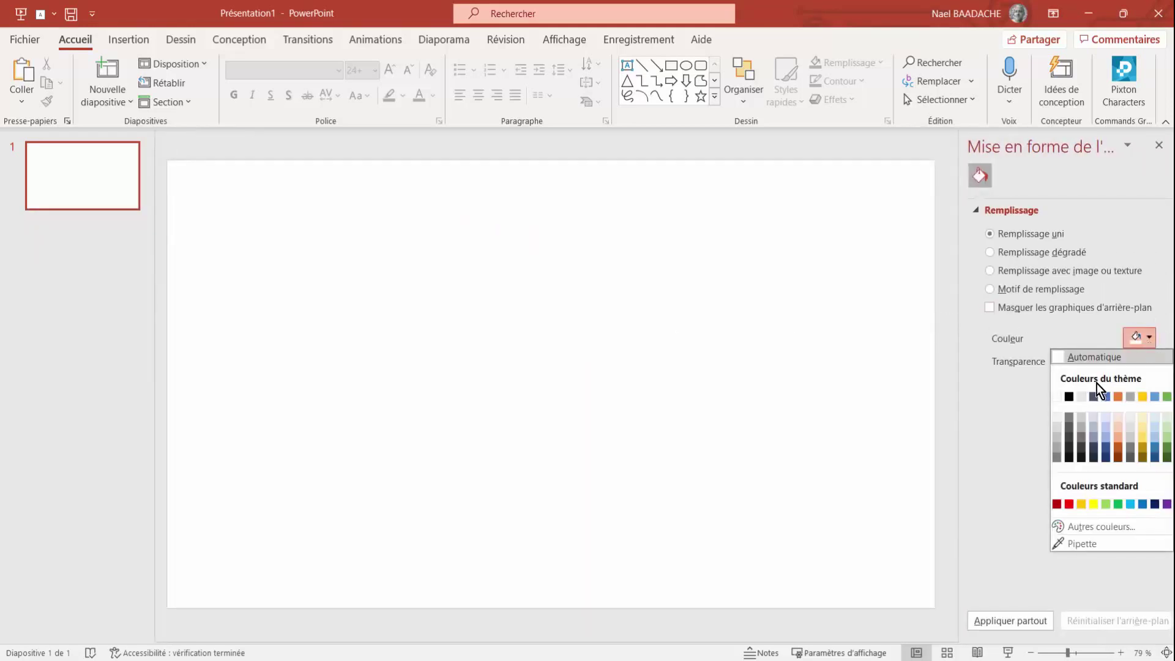
pyautogui.click(1057, 439)
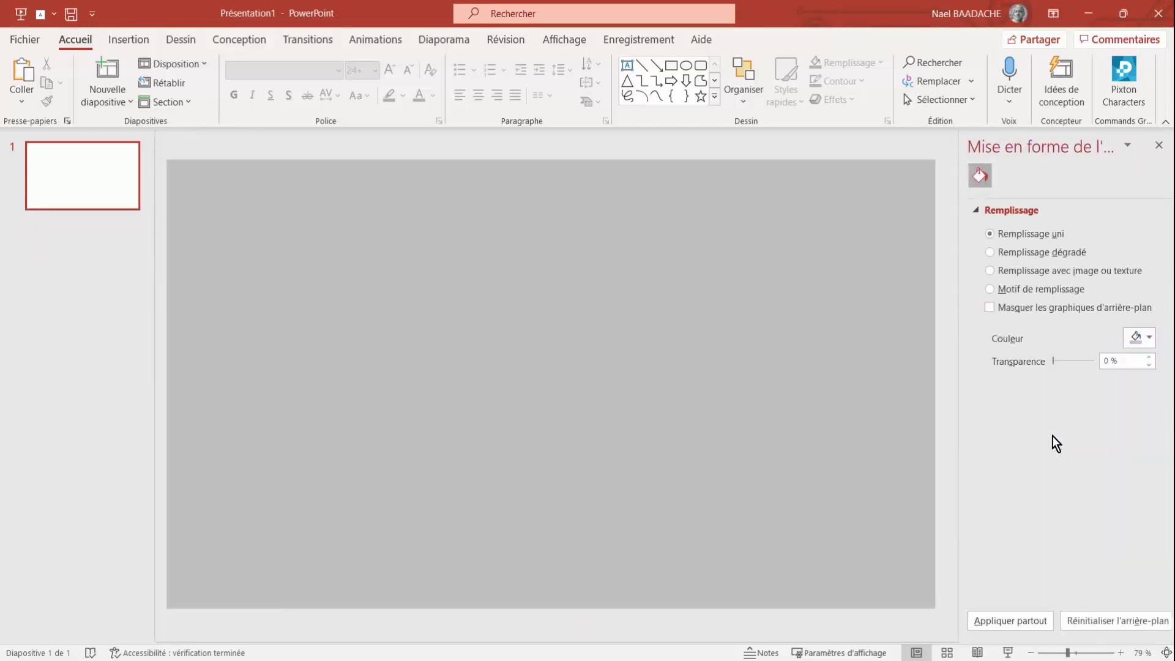
pyautogui.click(1149, 340)
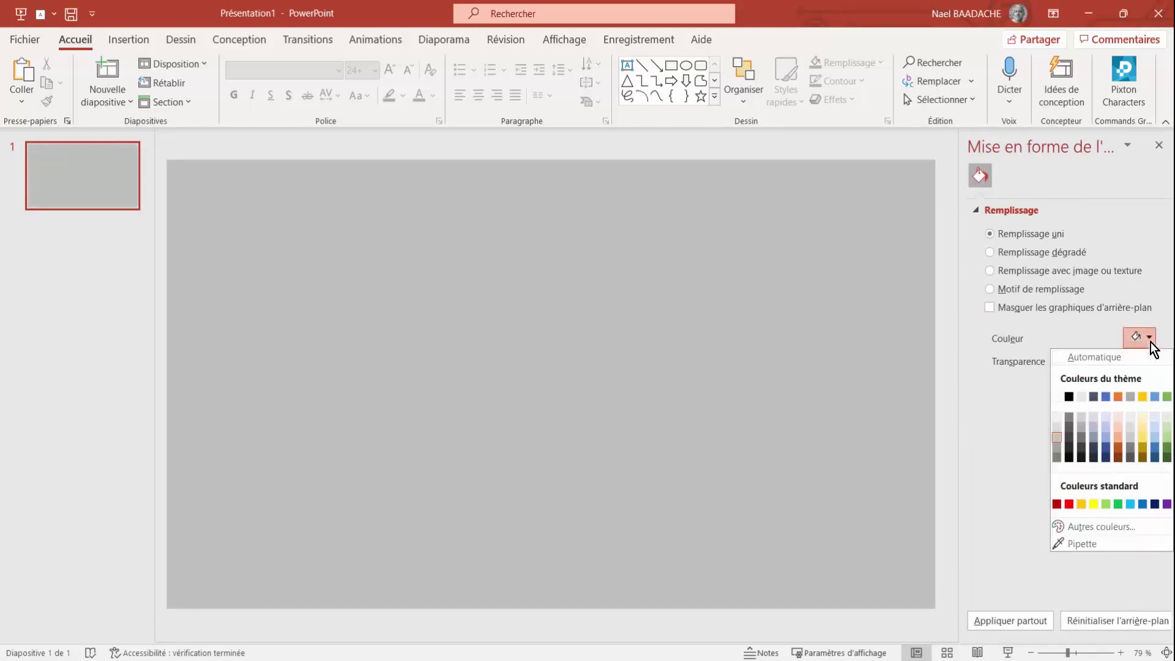
pyautogui.click(1055, 426)
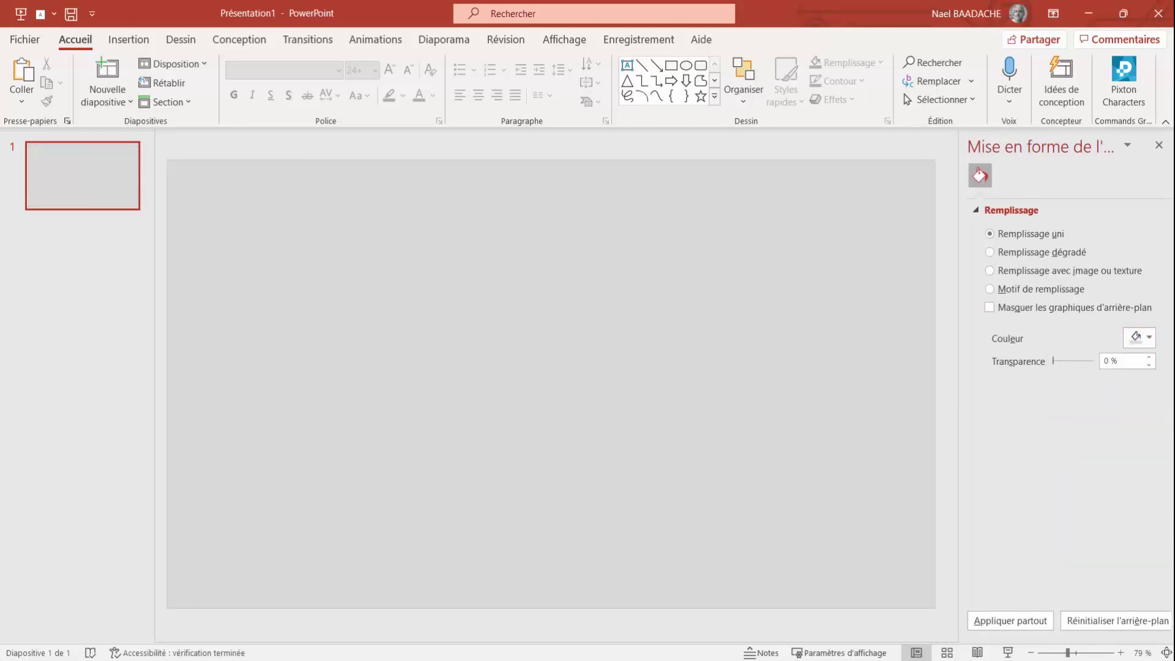
# - Draw a large rectangle covering the lower part of the slide
pyautogui.click(122, 38)
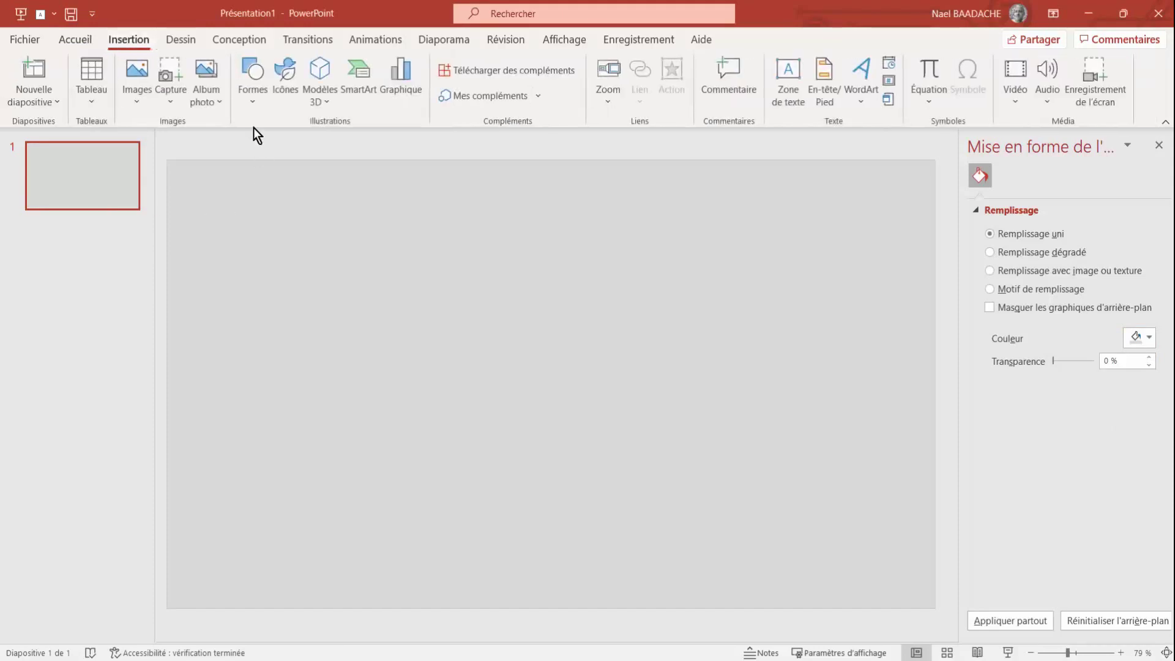
pyautogui.click(251, 106)
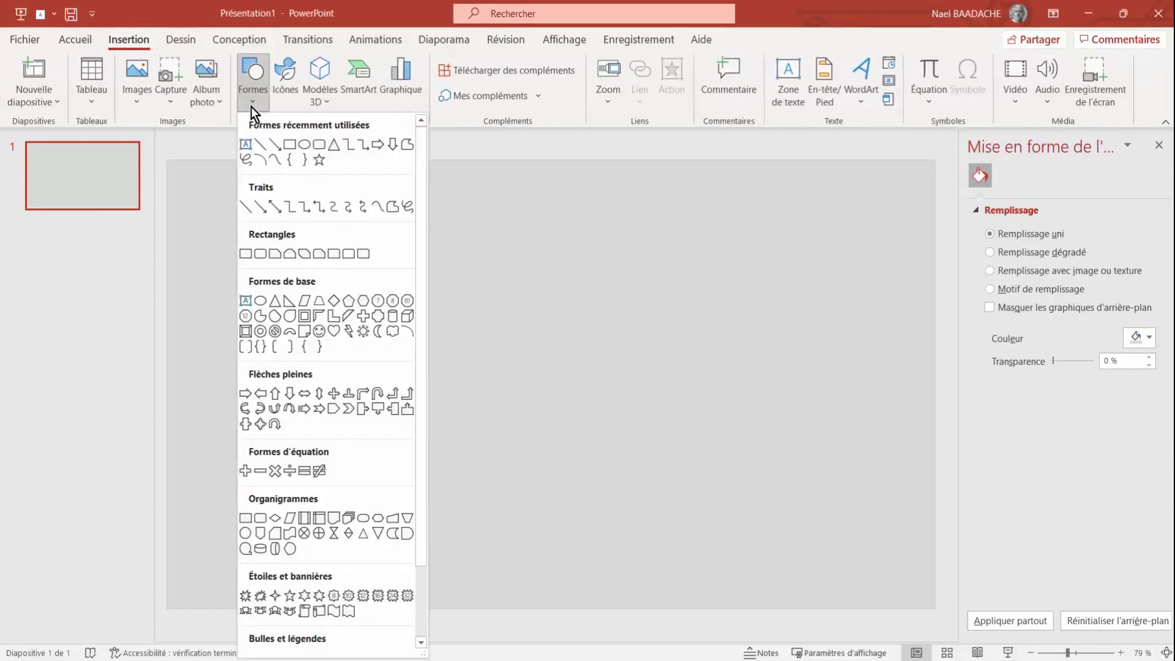
pyautogui.click(295, 145)
pyautogui.moveTo(167, 249)
pyautogui.mouseDown()
pyautogui.moveTo(790, 292)
pyautogui.moveTo(933, 608)
pyautogui.mouseUp()
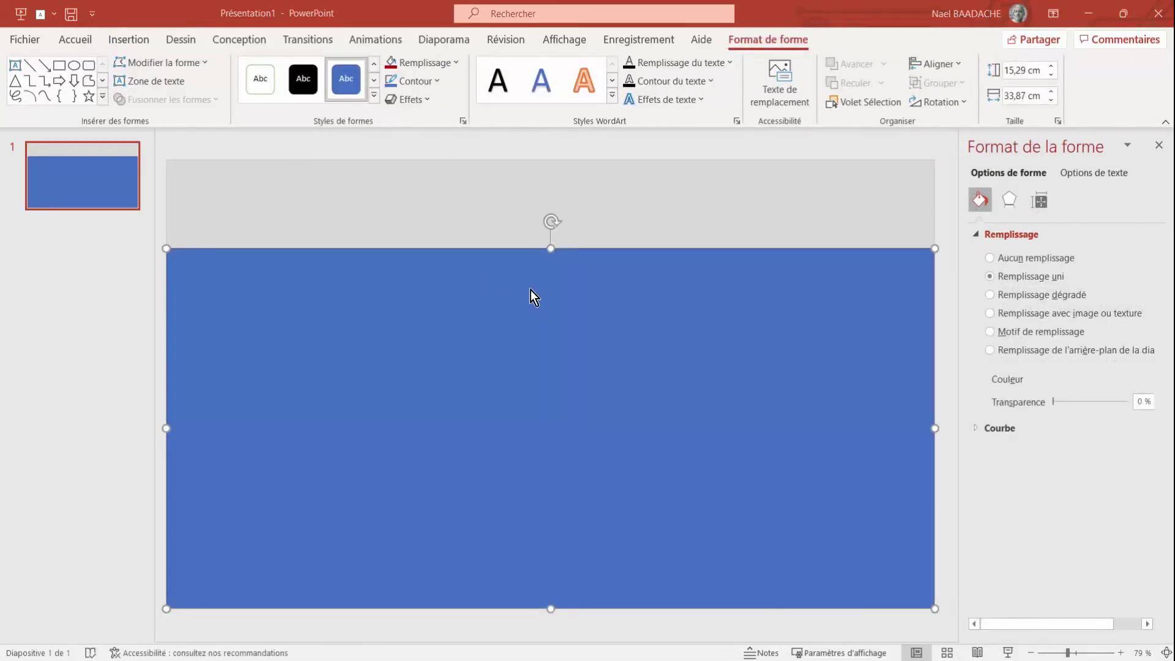
# - Draw a small snipped-corner rectangle tab above the rectangle's left end
pyautogui.scroll(-2, 530, 292)
pyautogui.scroll(-3, 531, 291)
pyautogui.scroll(2, 532, 297)
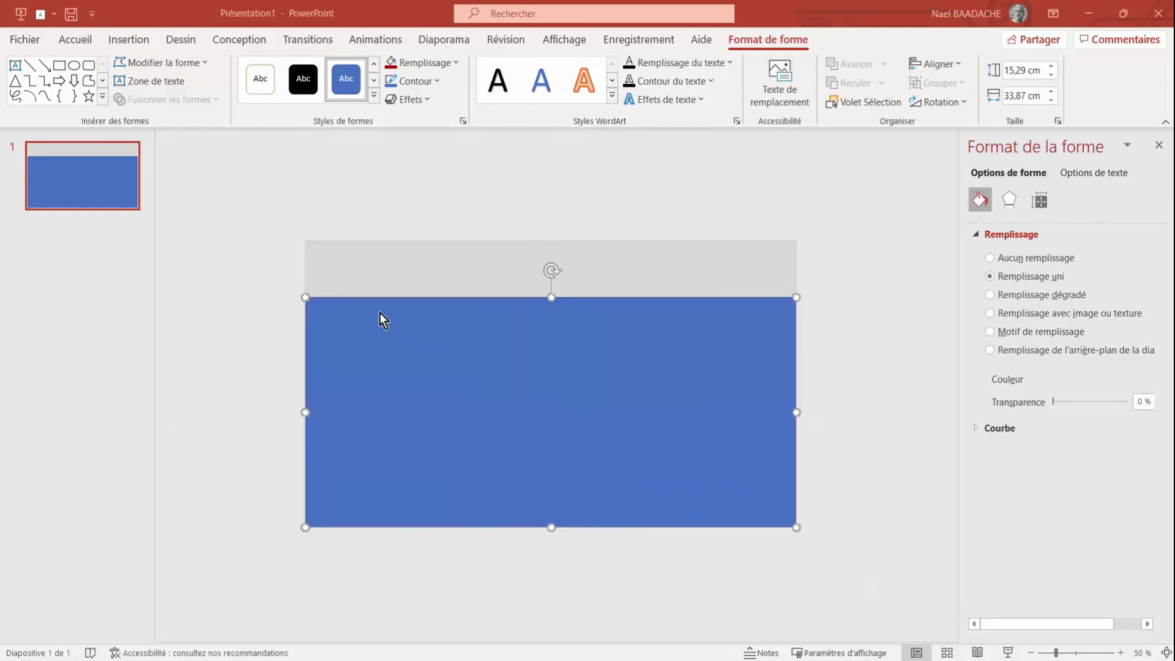
pyautogui.click(133, 42)
pyautogui.click(245, 99)
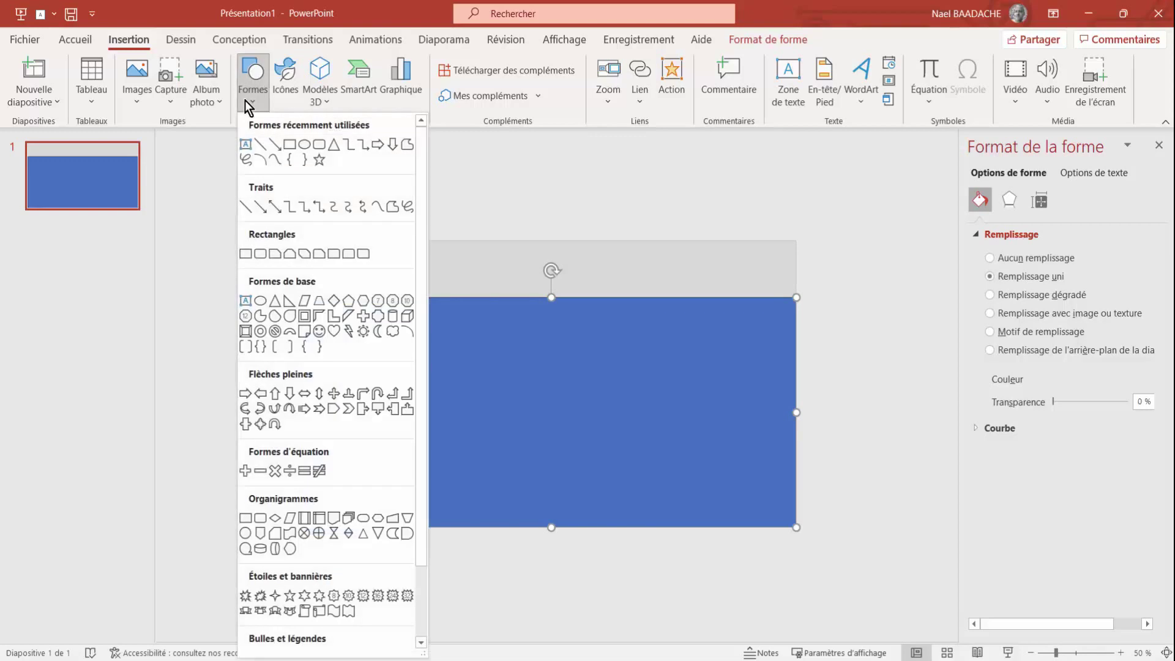
pyautogui.click(274, 253)
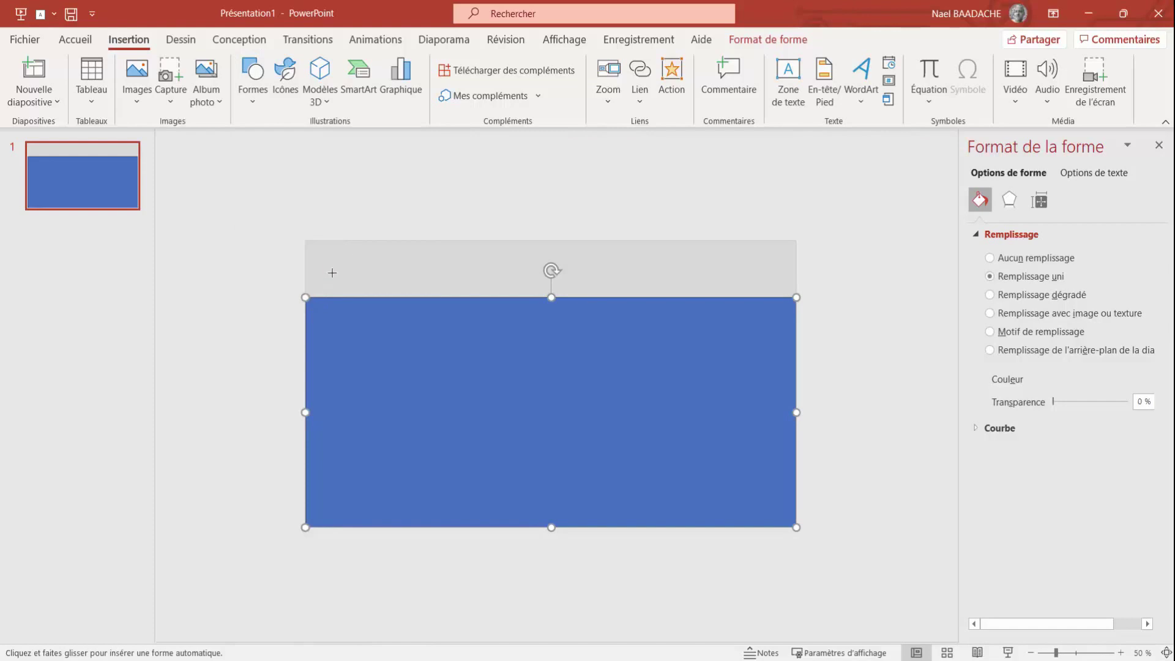
pyautogui.moveTo(332, 273)
pyautogui.mouseDown()
pyautogui.moveTo(422, 308)
pyautogui.moveTo(426, 264)
pyautogui.moveTo(411, 265)
pyautogui.mouseUp()
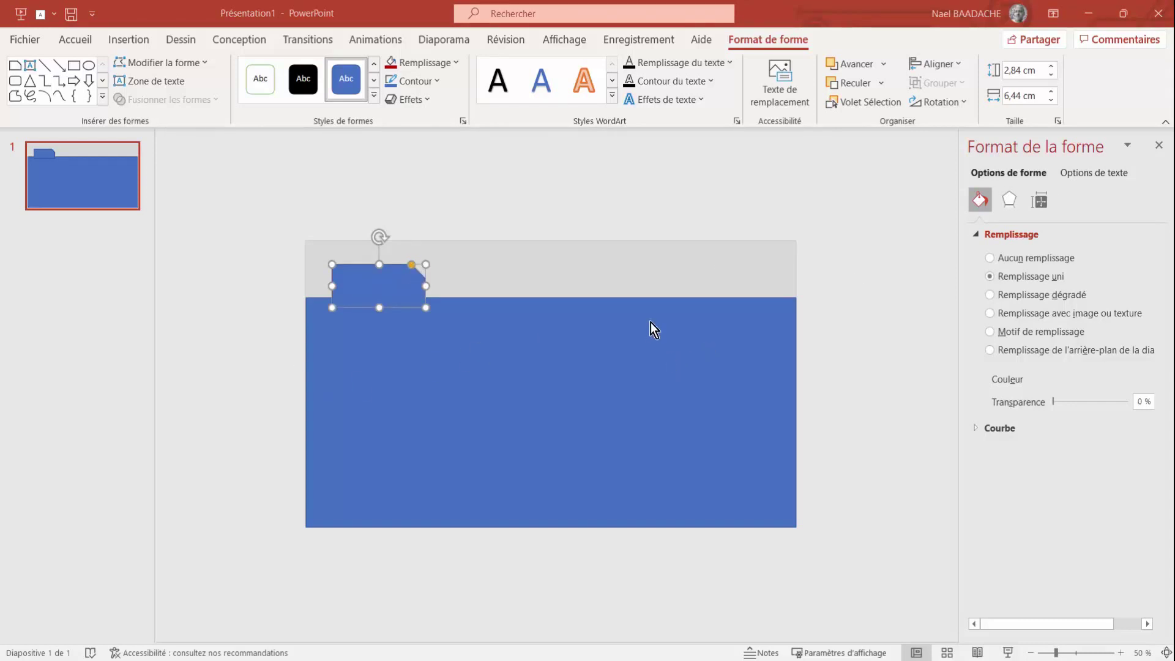
# - Remove the outline from the large blue rectangle
pyautogui.click(657, 300)
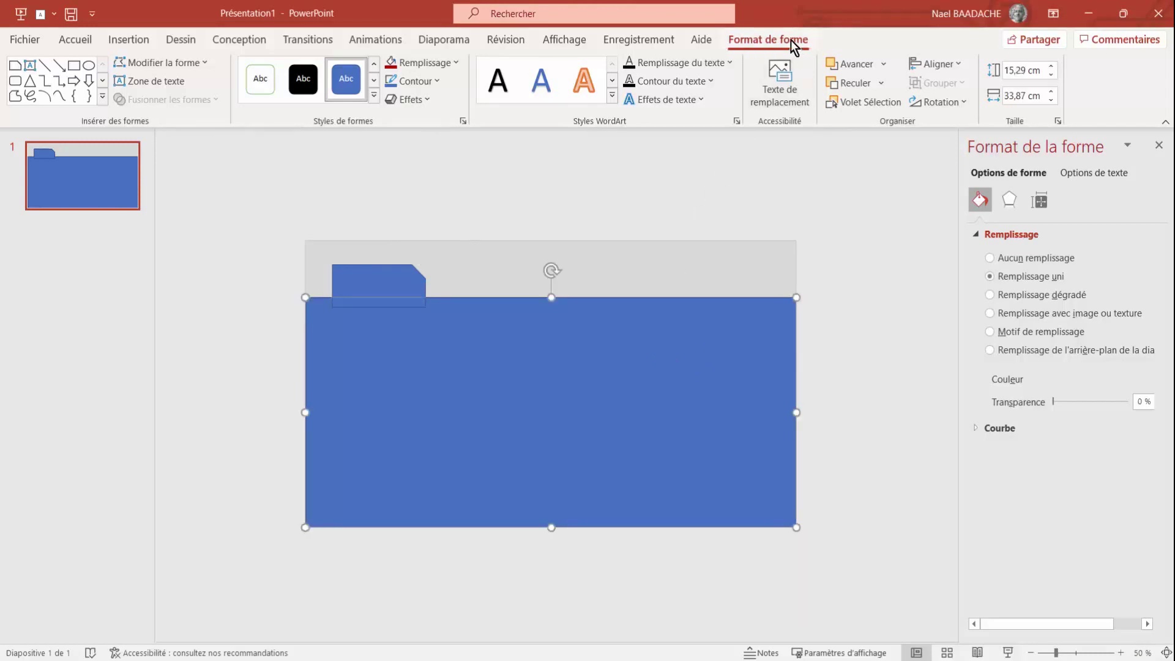
pyautogui.click(437, 83)
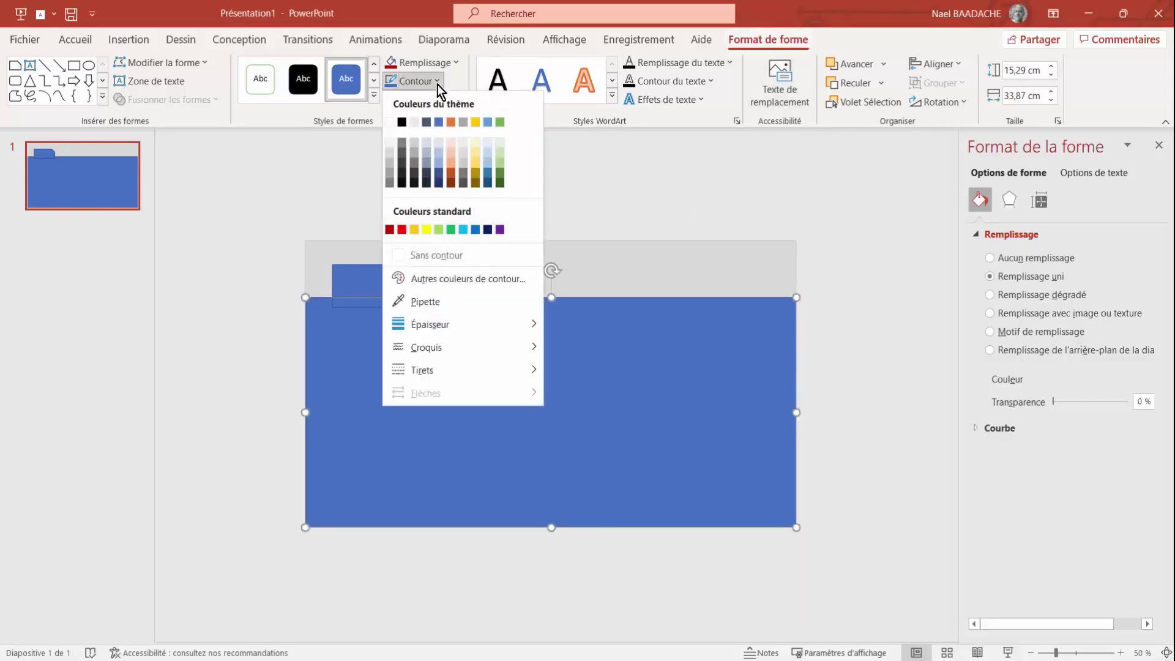
pyautogui.click(433, 255)
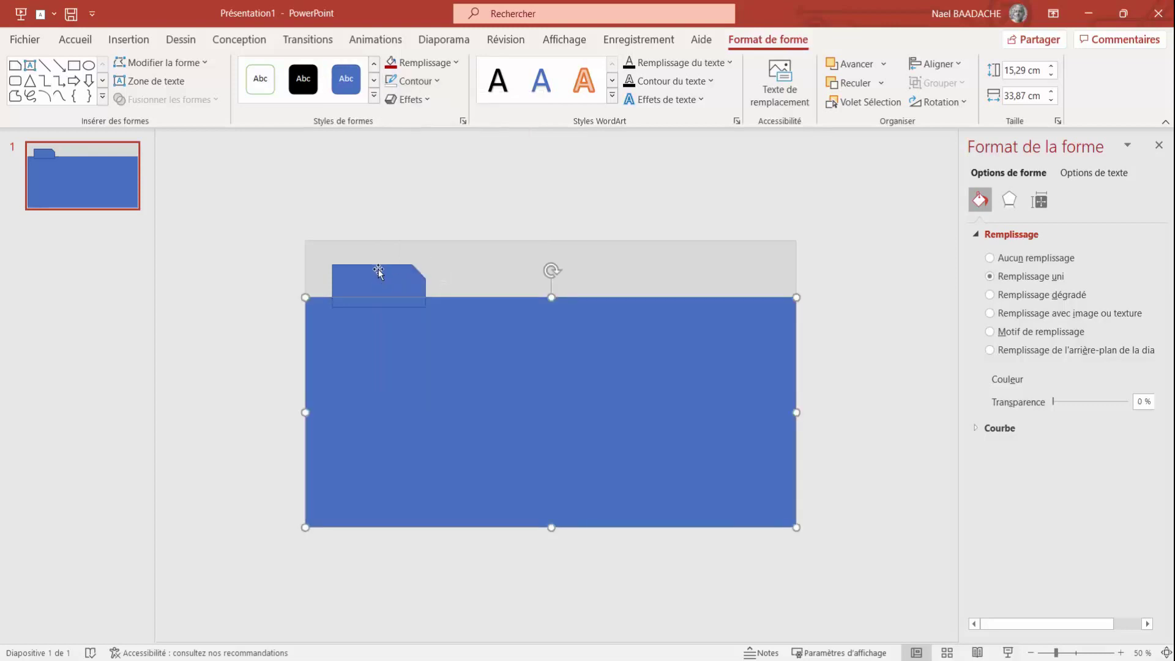
# - Remove the tab's outline and narrow it to 5.55 cm wide
pyautogui.click(378, 269)
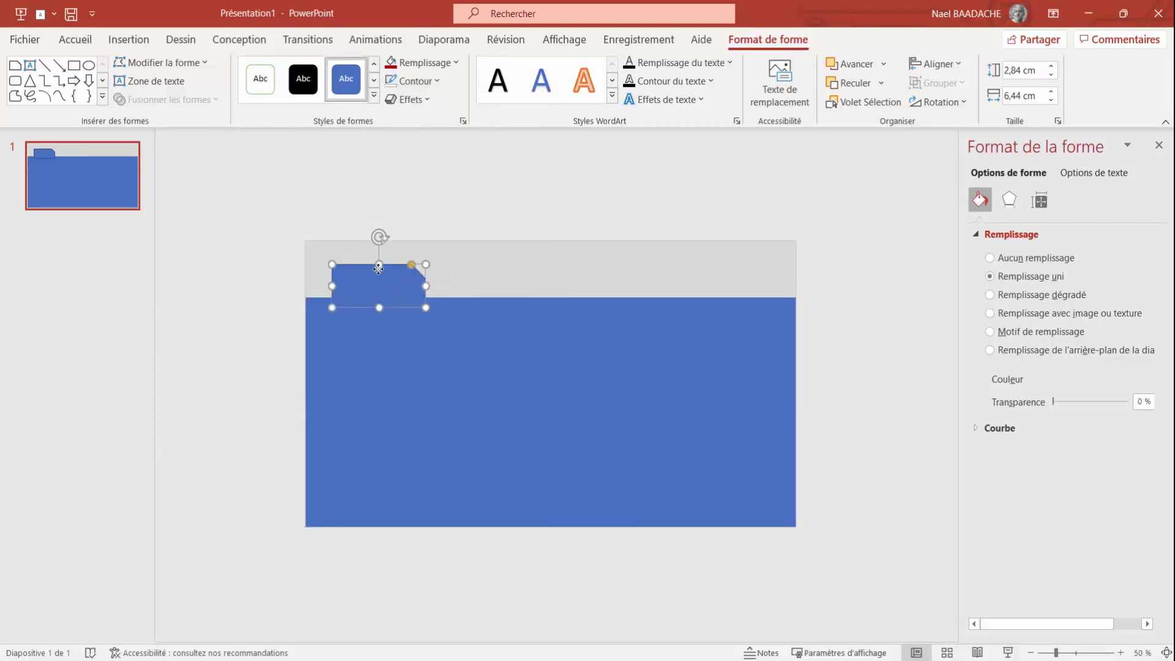
pyautogui.click(439, 86)
pyautogui.click(422, 259)
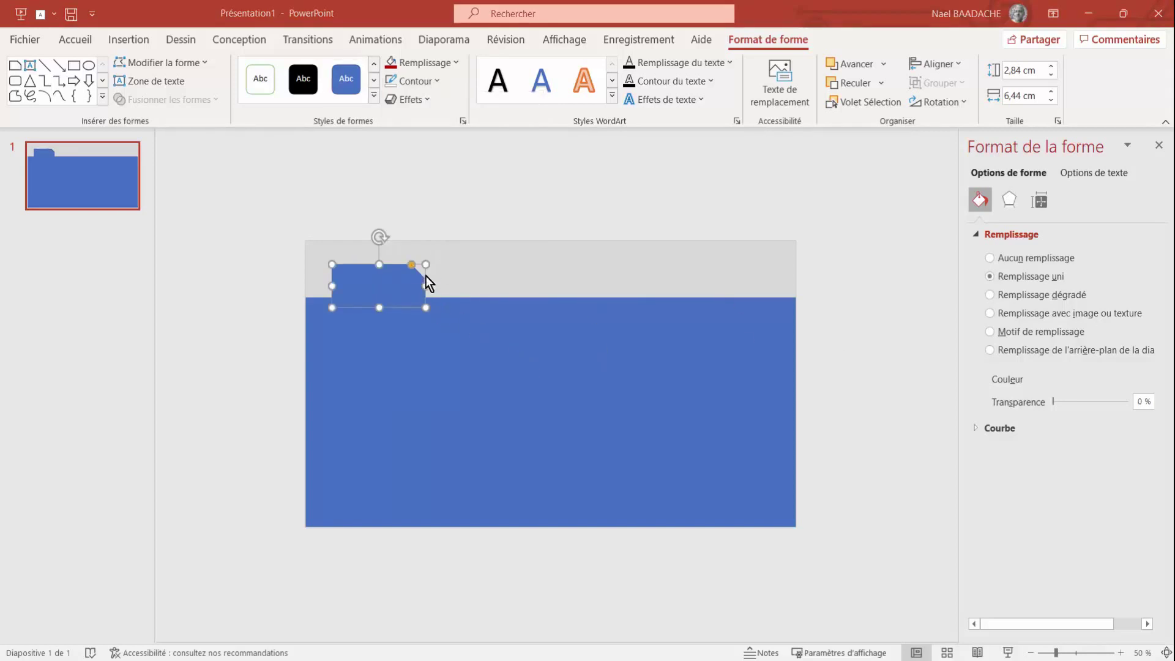
pyautogui.moveTo(426, 286); pyautogui.dragTo(363, 282)
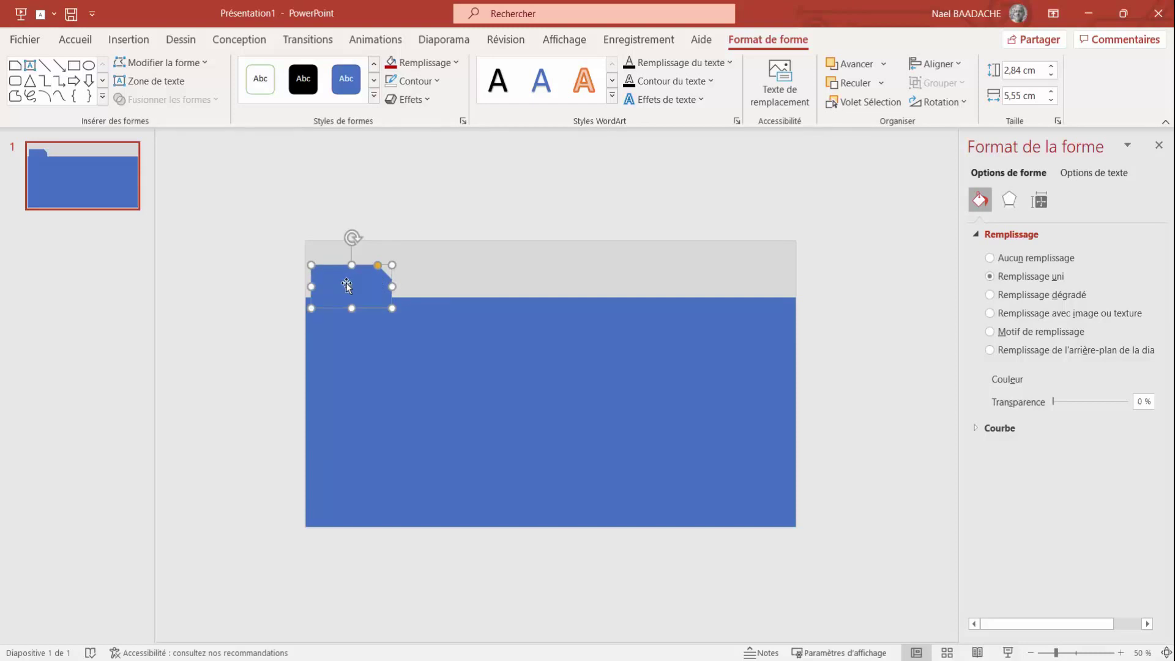
# - Label the tab 'FILIALE 1' in bold 28 pt and nudge it slightly upward
pyautogui.write('FILIALE')
pyautogui.write(' 1')
pyautogui.click(87, 41)
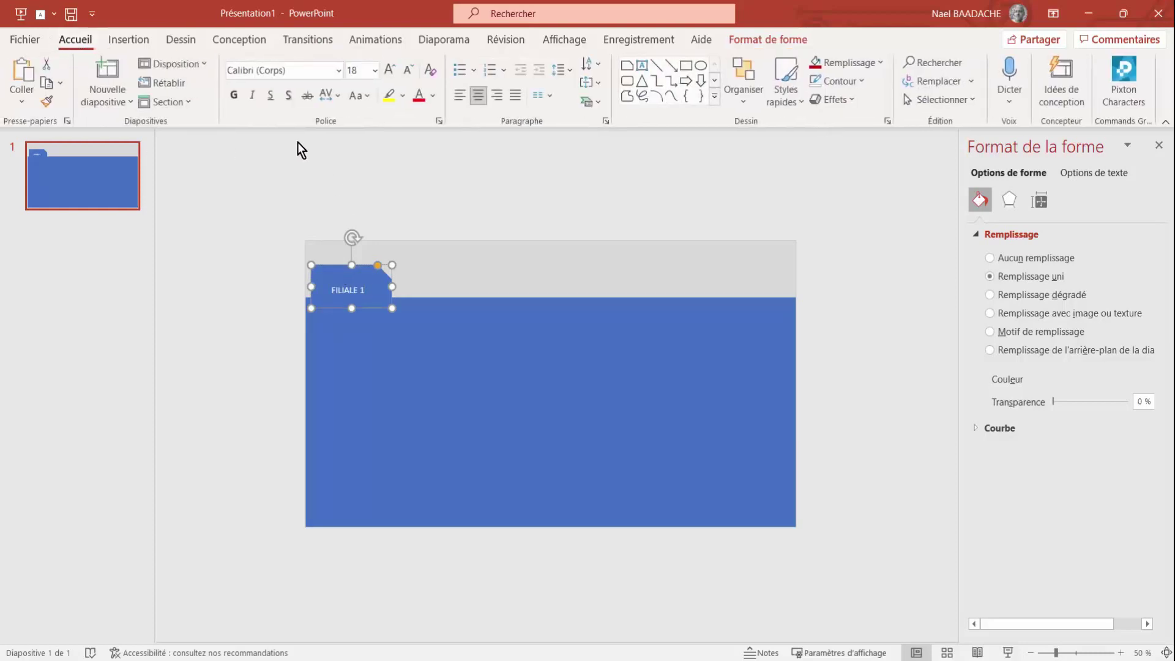
pyautogui.click(387, 71)
pyautogui.click(387, 71)
pyautogui.click(386, 71)
pyautogui.click(386, 71)
pyautogui.click(234, 96)
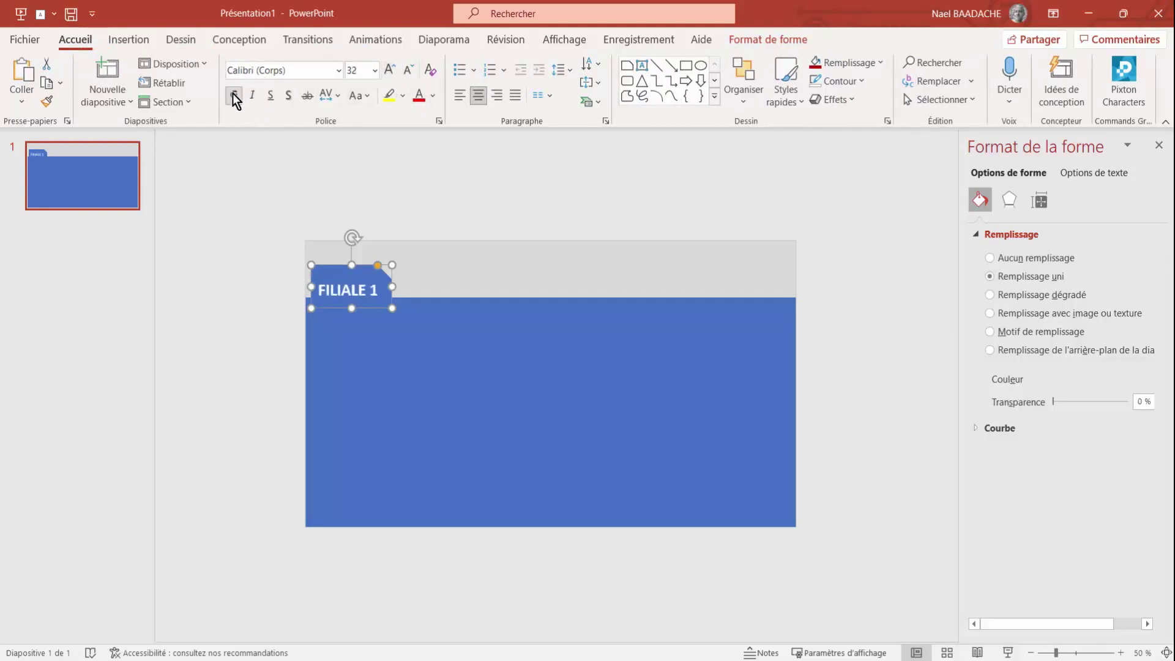
pyautogui.click(407, 71)
pyautogui.press('Up')
pyautogui.press('Up')
pyautogui.press('Up')
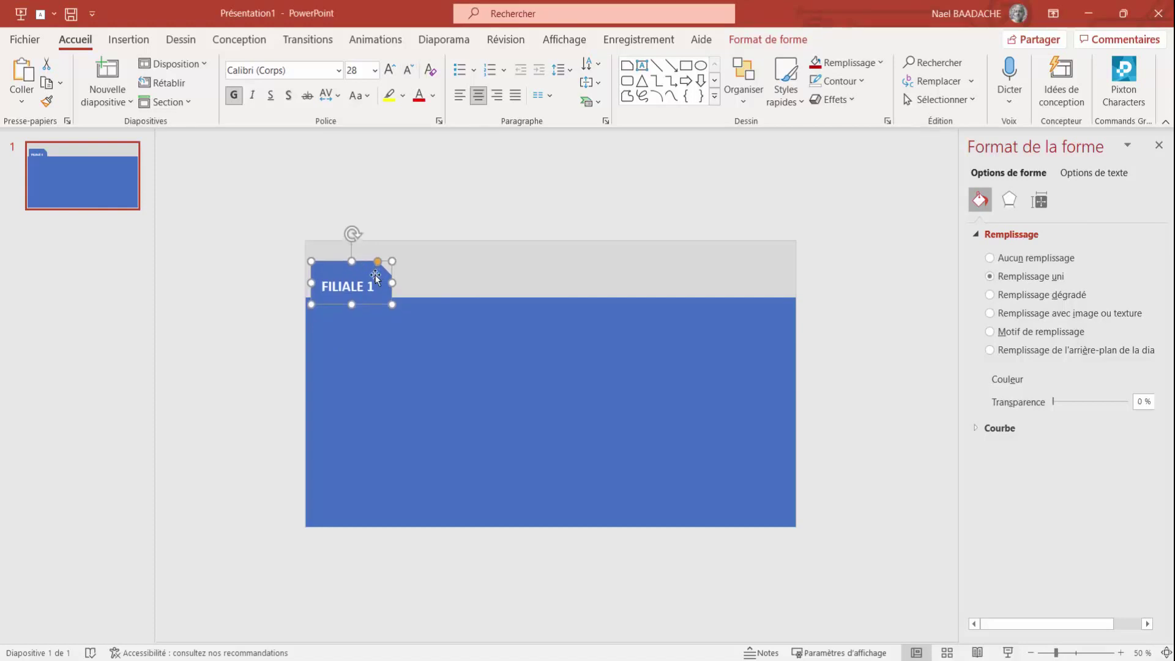
pyautogui.press('Up')
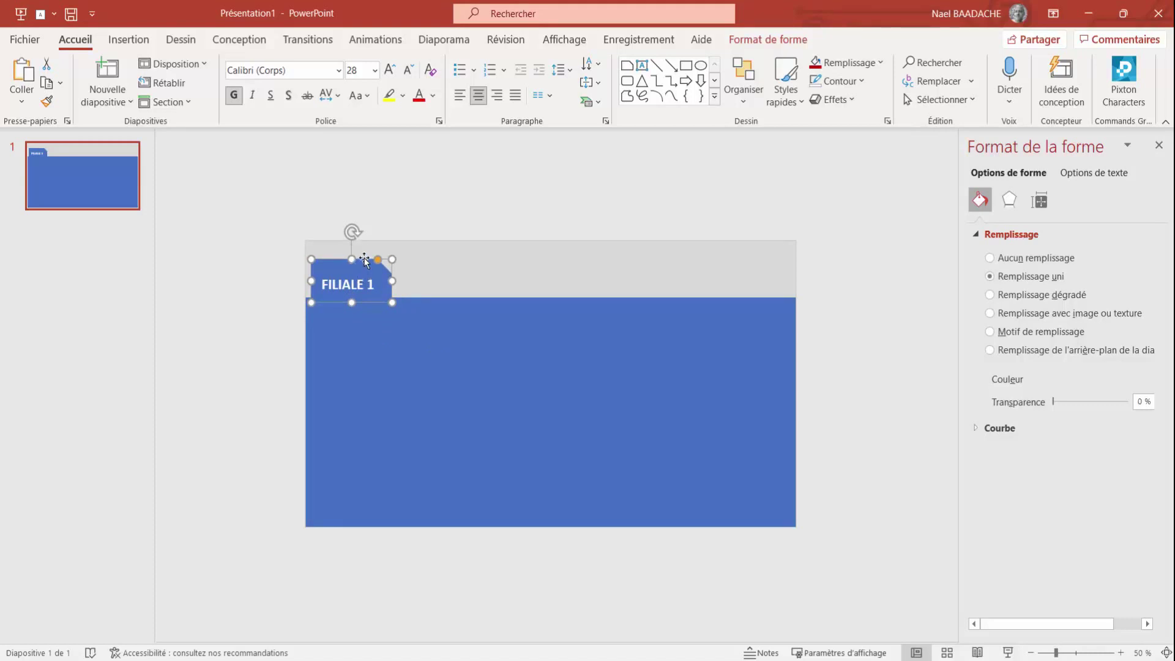
# - Group the FILIALE 1 tab and the large rectangle into one folder band
pyautogui.keyDown('shift'); pyautogui.click(509, 307); pyautogui.keyUp('shift')
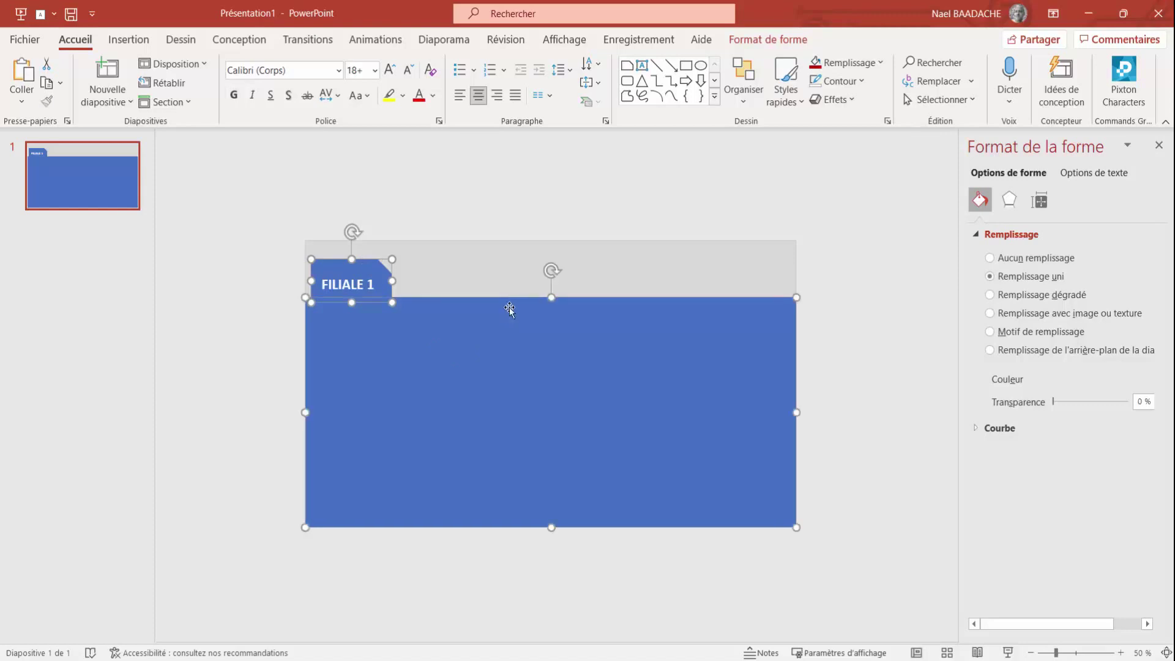
pyautogui.rightClick(509, 308)
pyautogui.moveTo(556, 418)
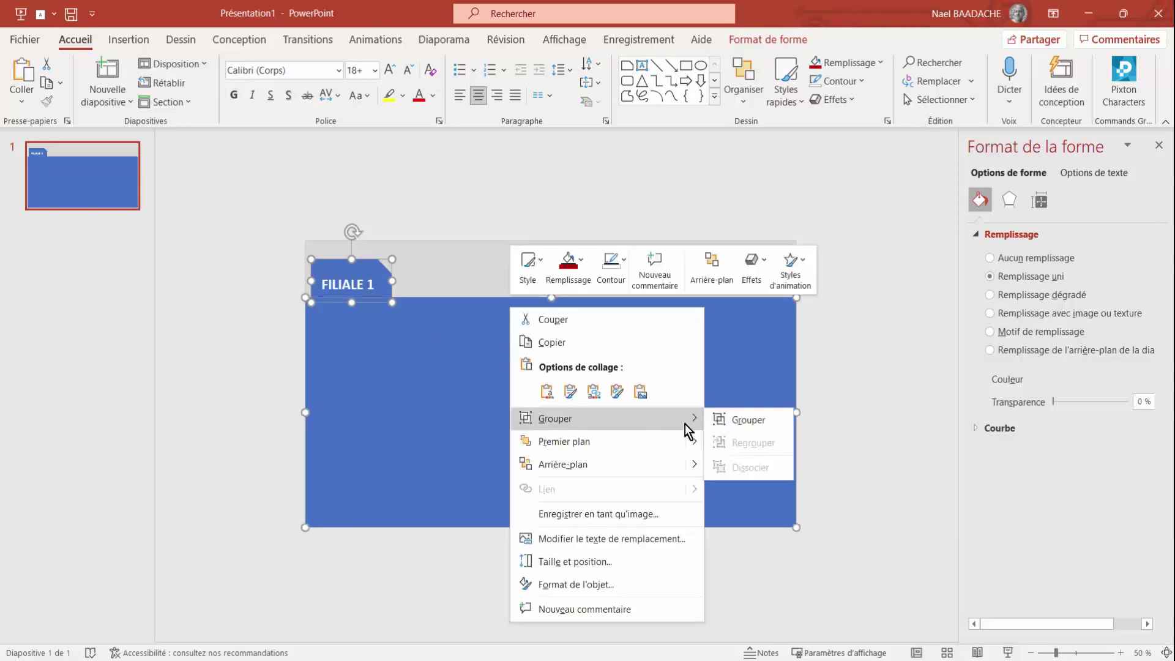
pyautogui.click(749, 423)
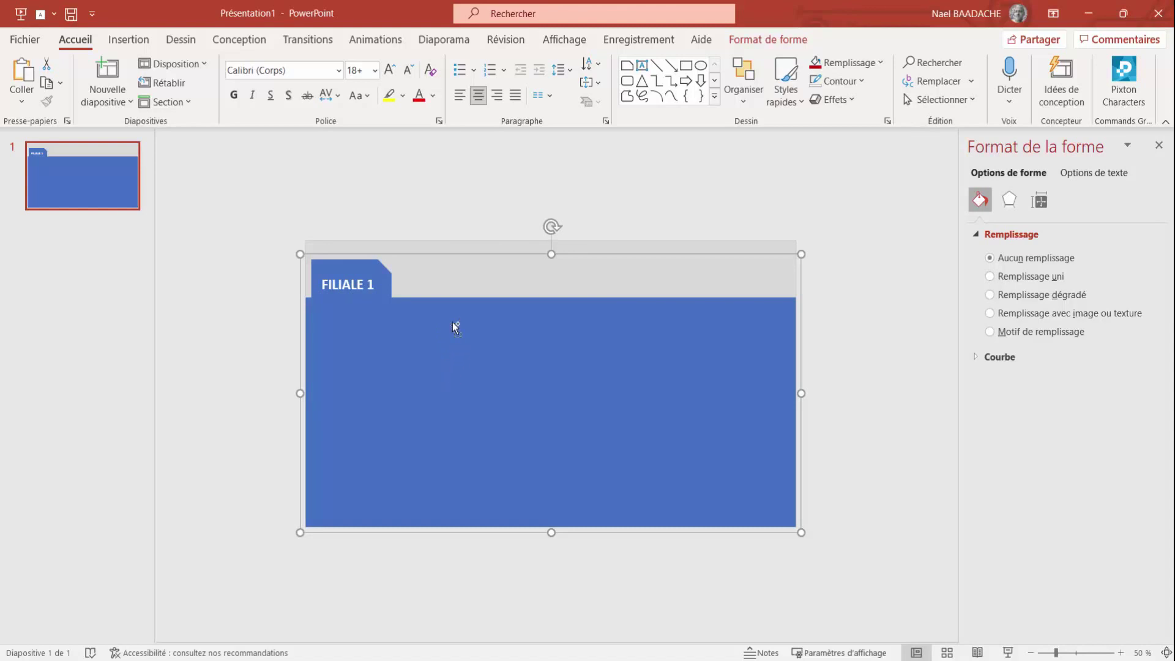
# - Duplicate the band three times downward, filling the copies light, medium and dark blue
pyautogui.moveTo(454, 330); pyautogui.dragTo(457, 386)
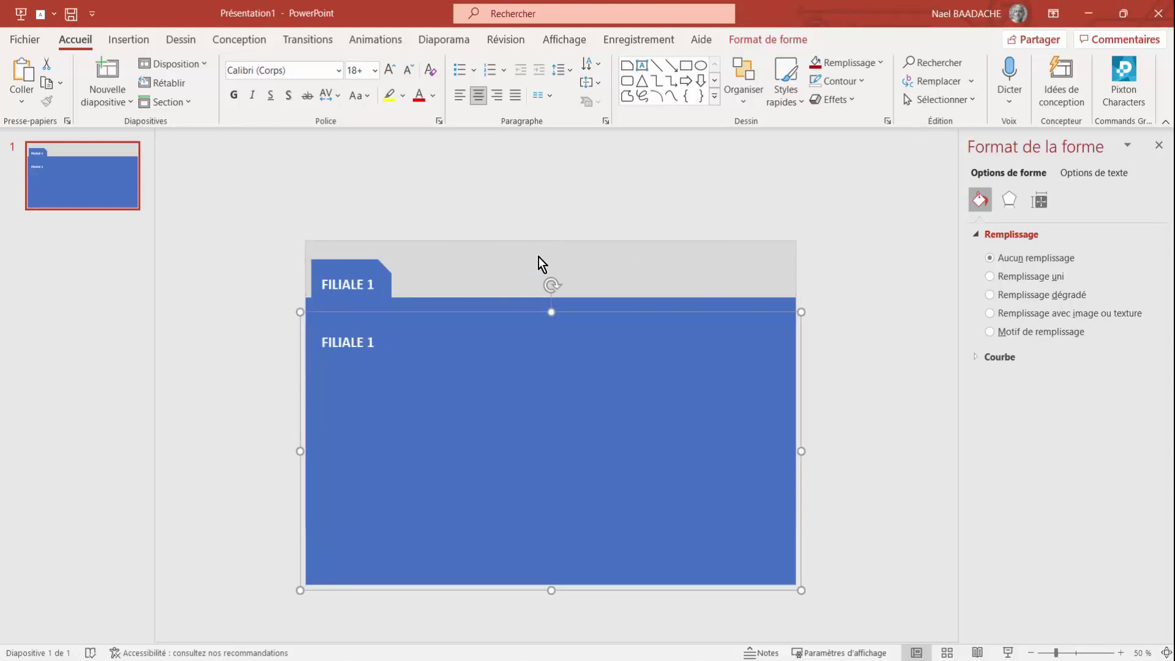
pyautogui.click(781, 42)
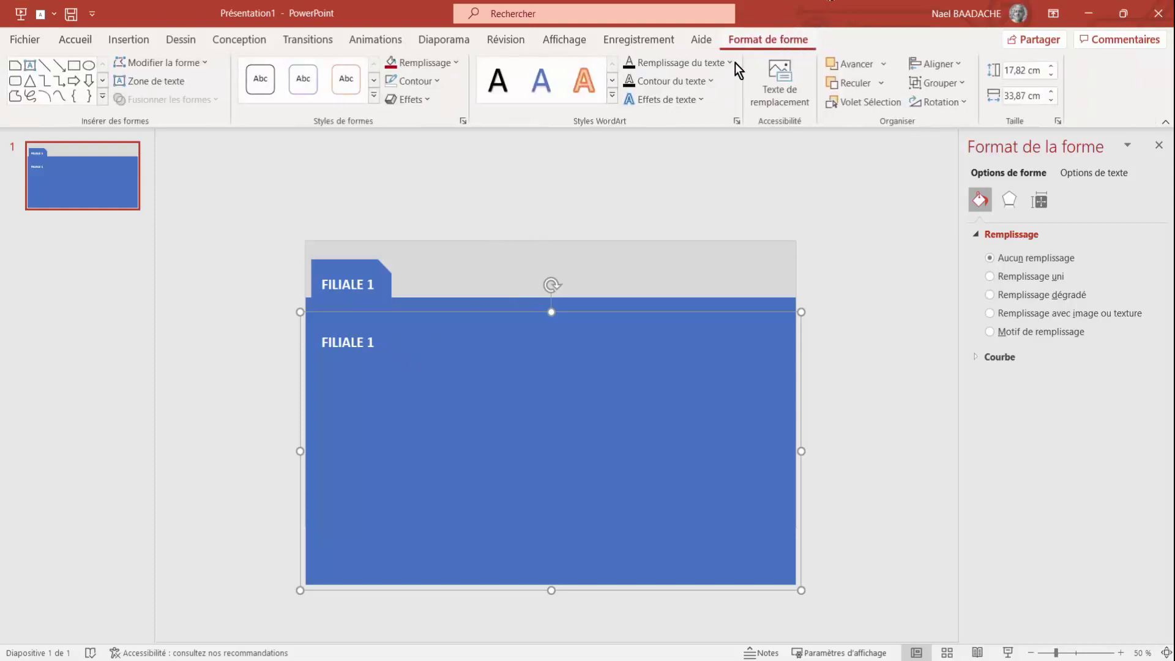
pyautogui.click(456, 62)
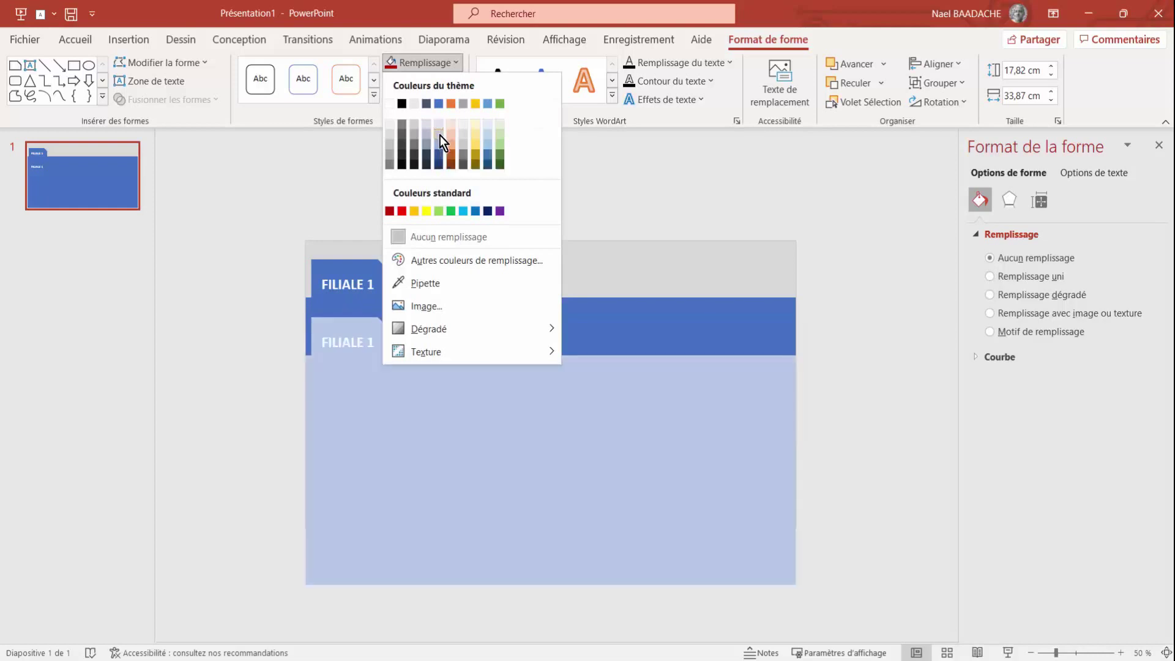
pyautogui.click(440, 136)
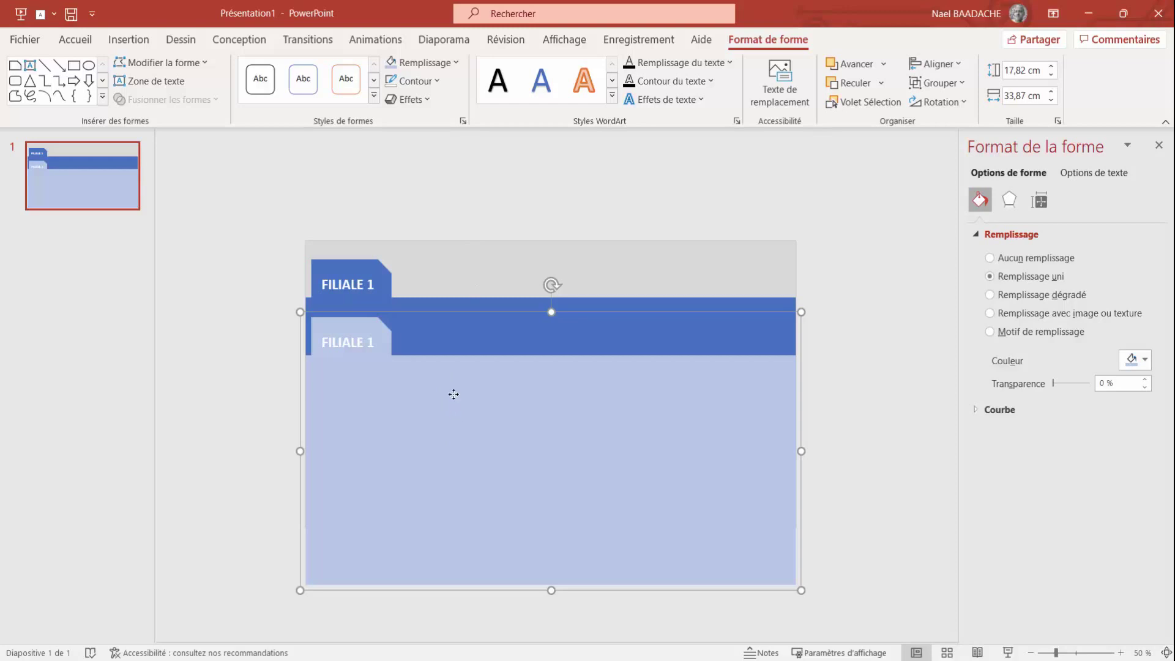
pyautogui.moveTo(453, 394); pyautogui.dragTo(453, 434)
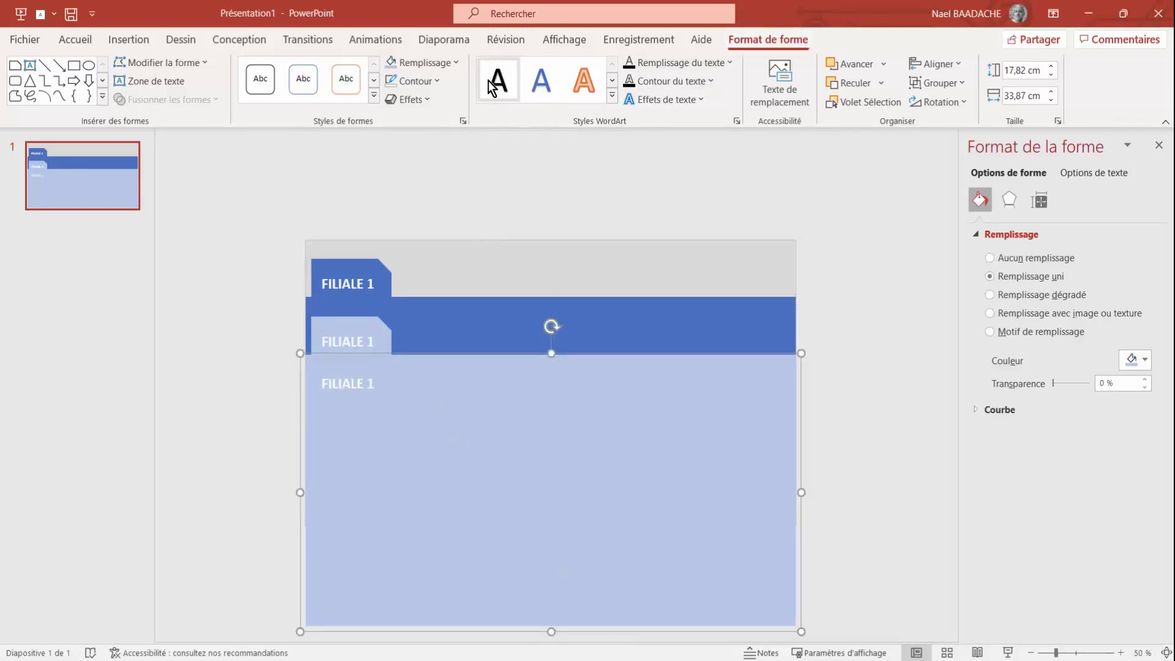
pyautogui.click(456, 63)
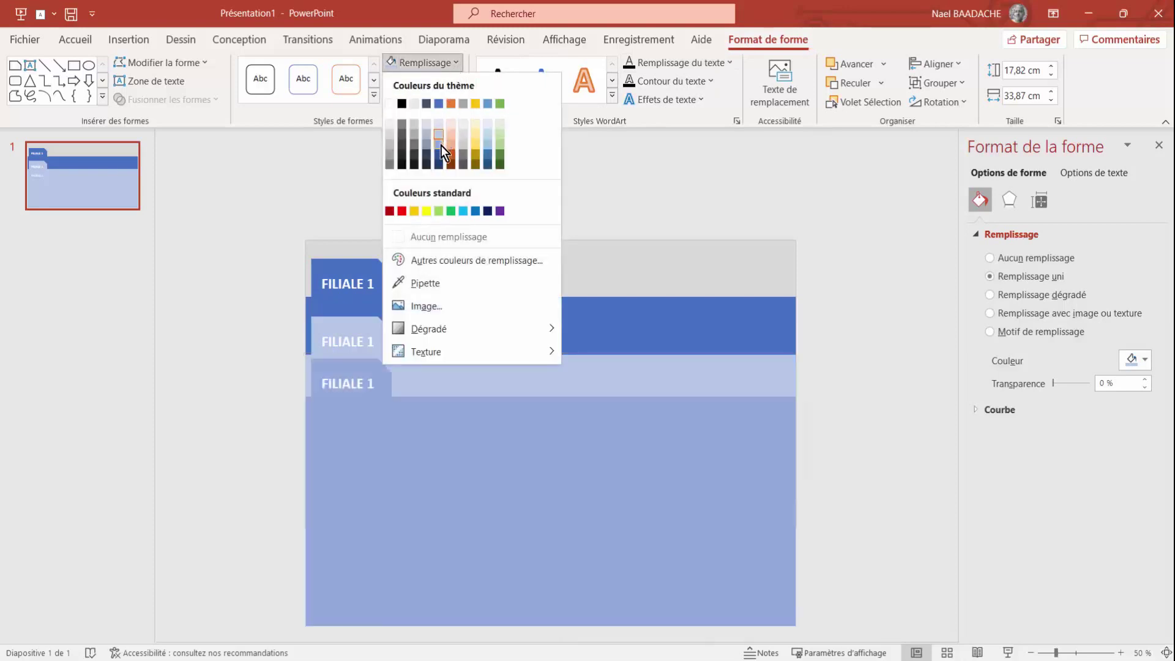
pyautogui.click(440, 145)
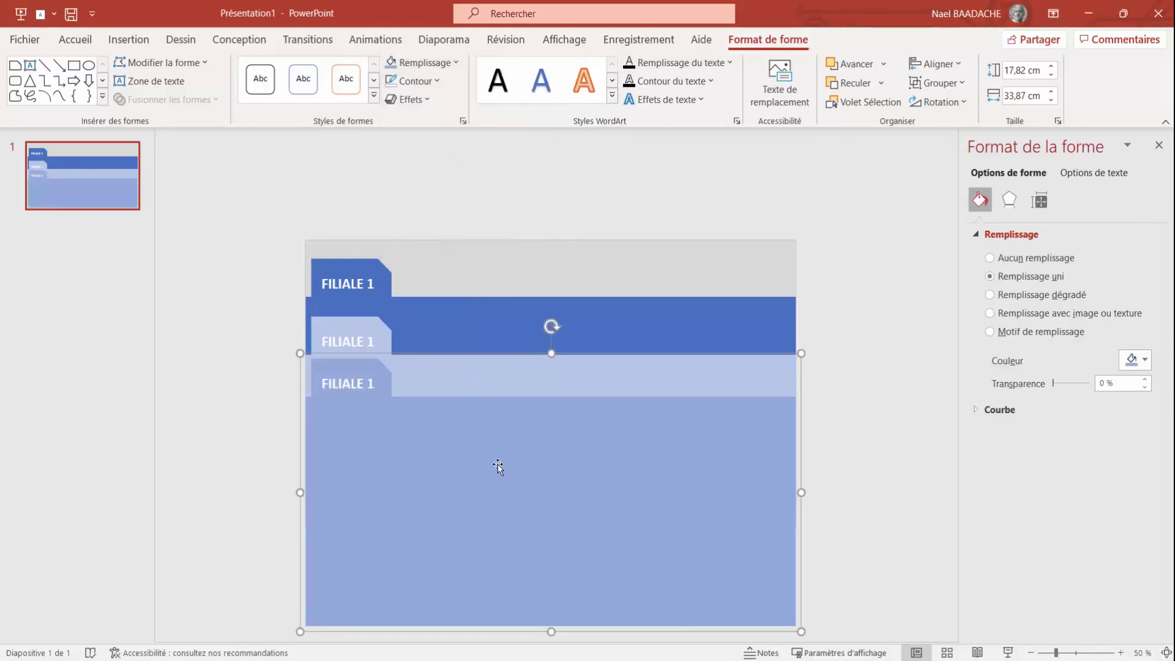
pyautogui.moveTo(473, 439); pyautogui.dragTo(475, 488)
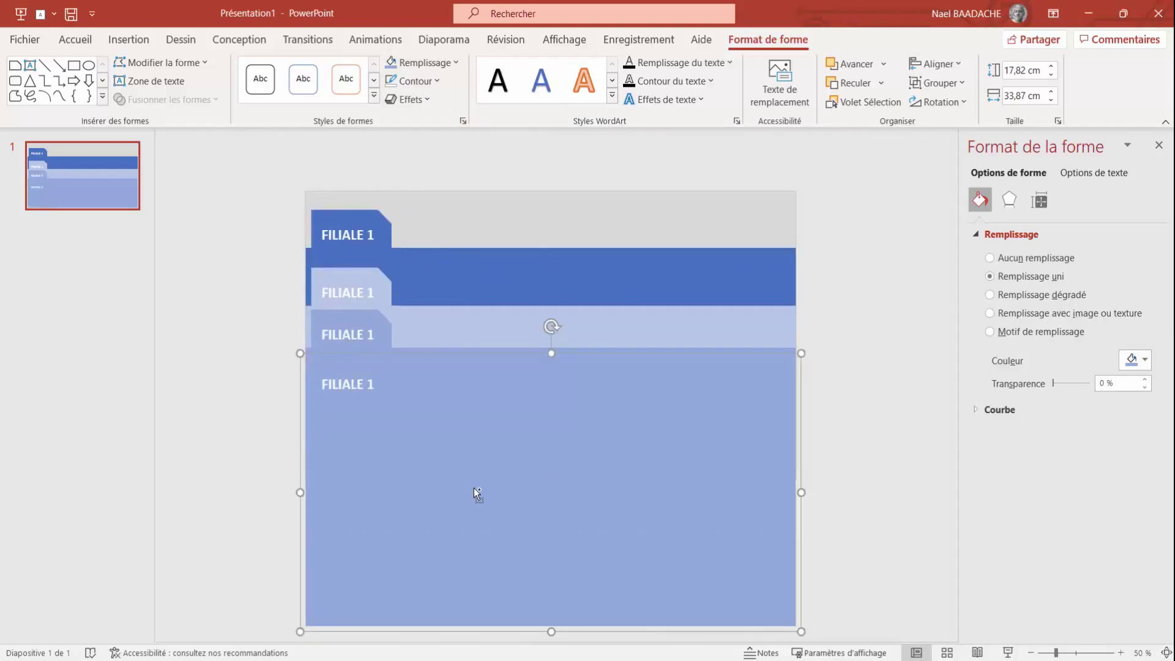
pyautogui.click(456, 64)
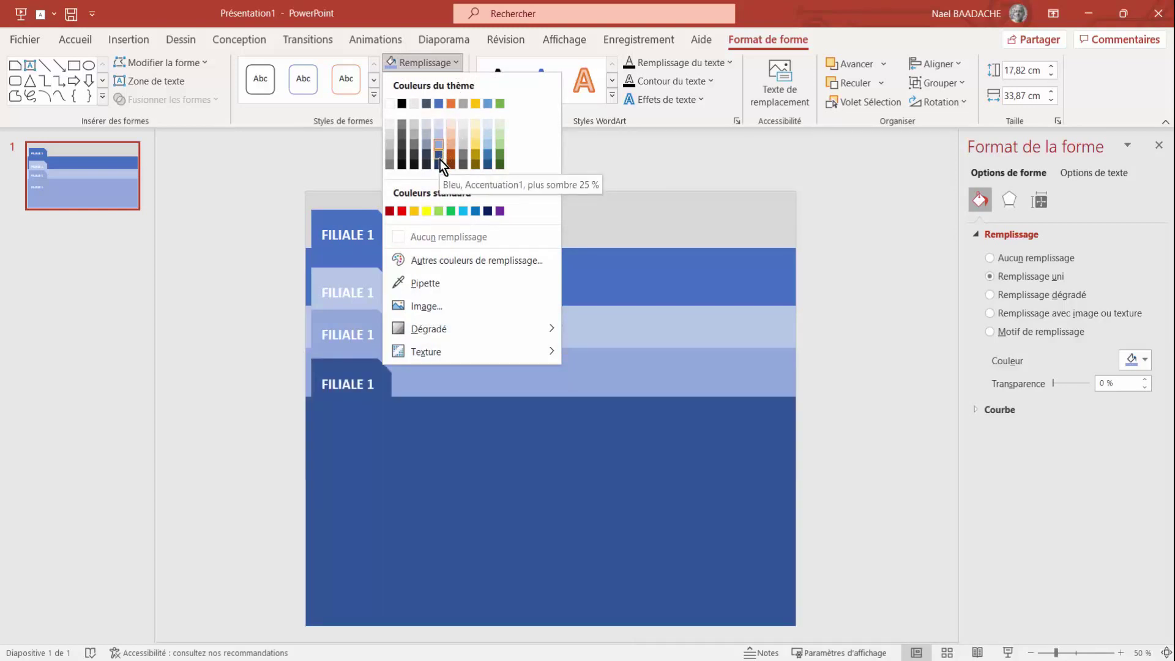
pyautogui.click(440, 159)
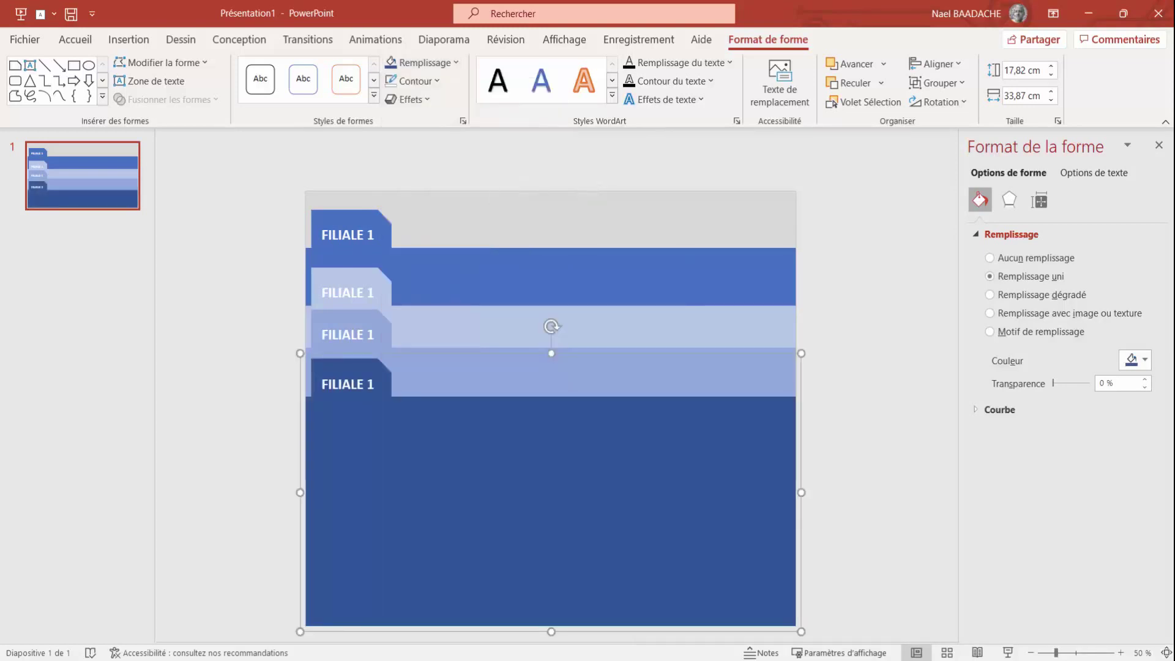
pyautogui.click(361, 288)
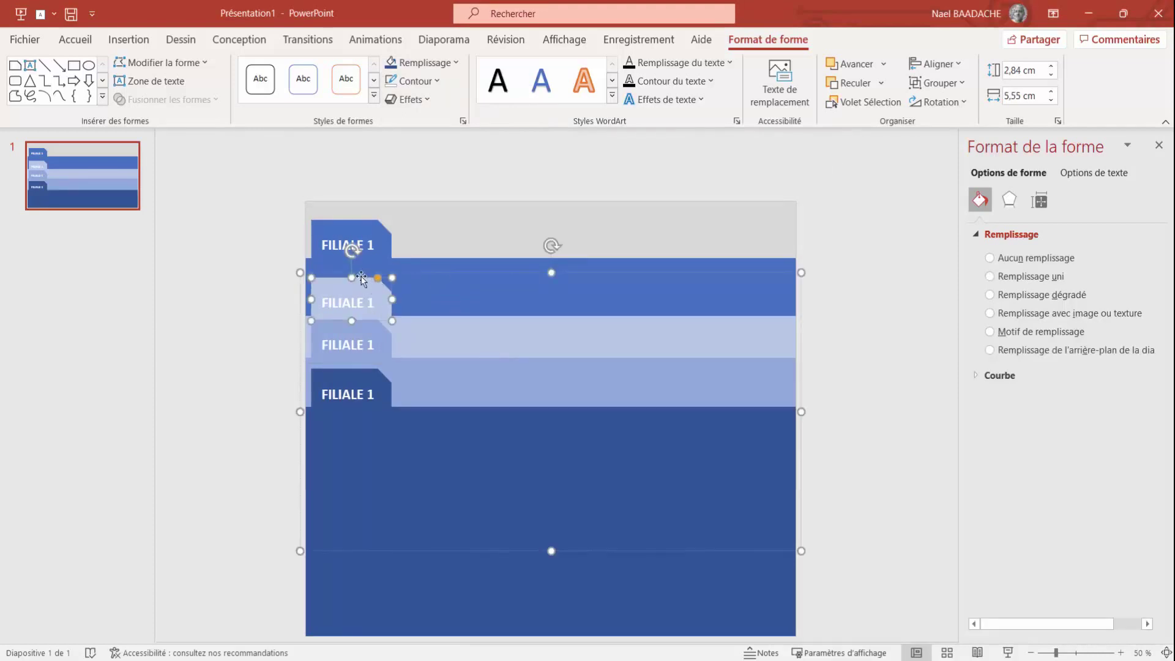
# - Shift the second, third and bottom FILIALE 1 tabs progressively further right
pyautogui.moveTo(361, 278); pyautogui.dragTo(443, 275)
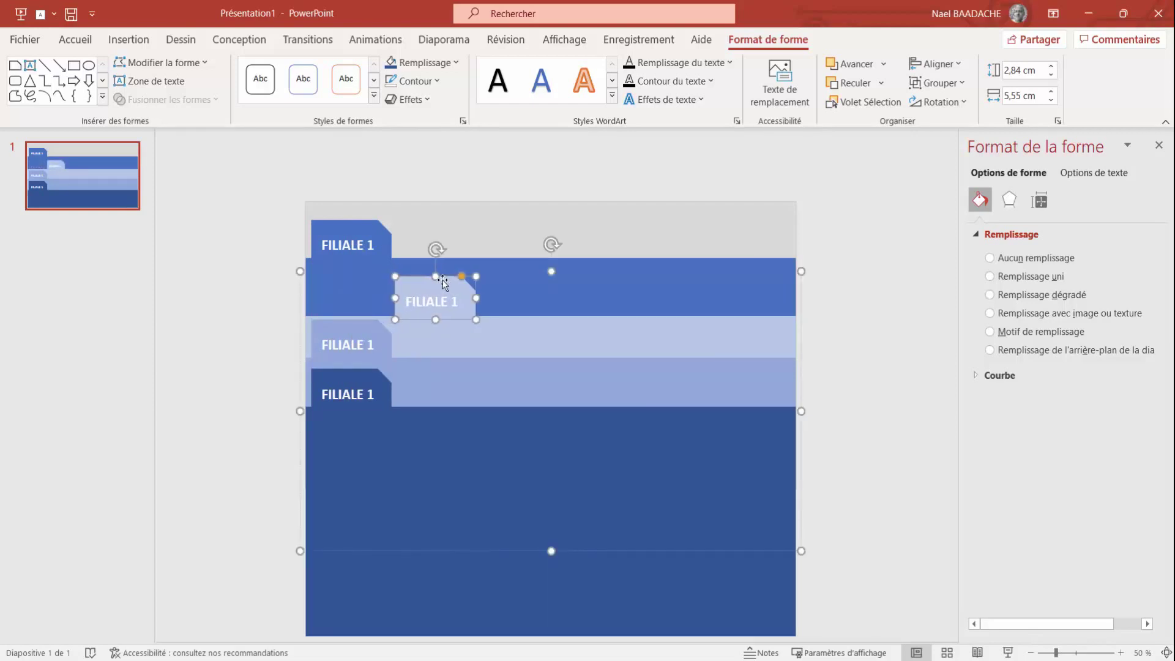
pyautogui.moveTo(443, 282); pyautogui.dragTo(449, 281)
pyautogui.click(366, 325)
pyautogui.hotkey('ctrl', 'Right')
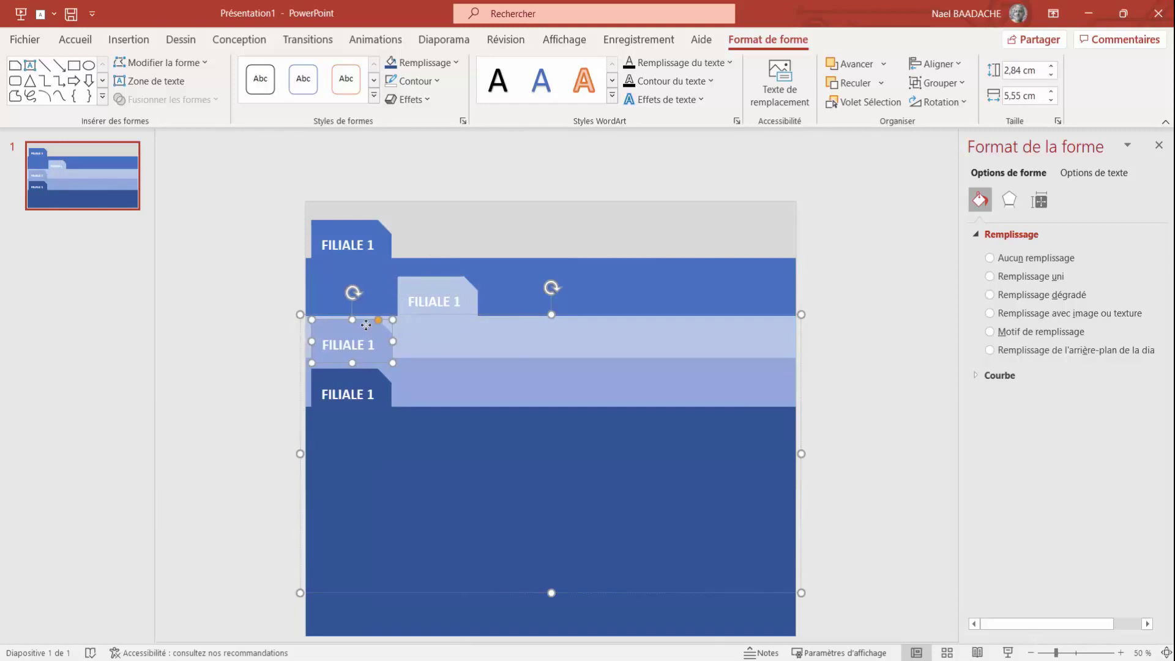
pyautogui.press('Right')
pyautogui.press('Right')
pyautogui.press('Right')
pyautogui.press('Right')
pyautogui.press('Right')
pyautogui.press('Right')
pyautogui.press('Right')
pyautogui.press('Right')
pyautogui.press('Right')
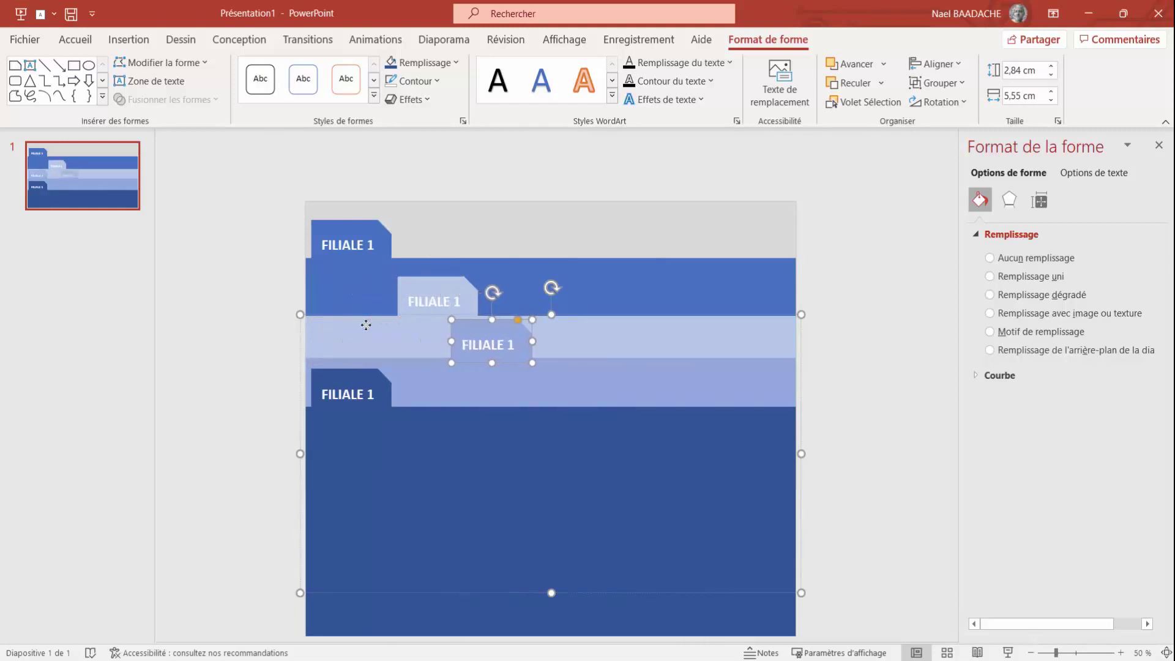
pyautogui.press('Right')
pyautogui.press('Right')
pyautogui.press('Right')
pyautogui.press('Right')
pyautogui.press('Right')
pyautogui.press('Right')
pyautogui.press('Right')
pyautogui.press('Right')
pyautogui.click(375, 381)
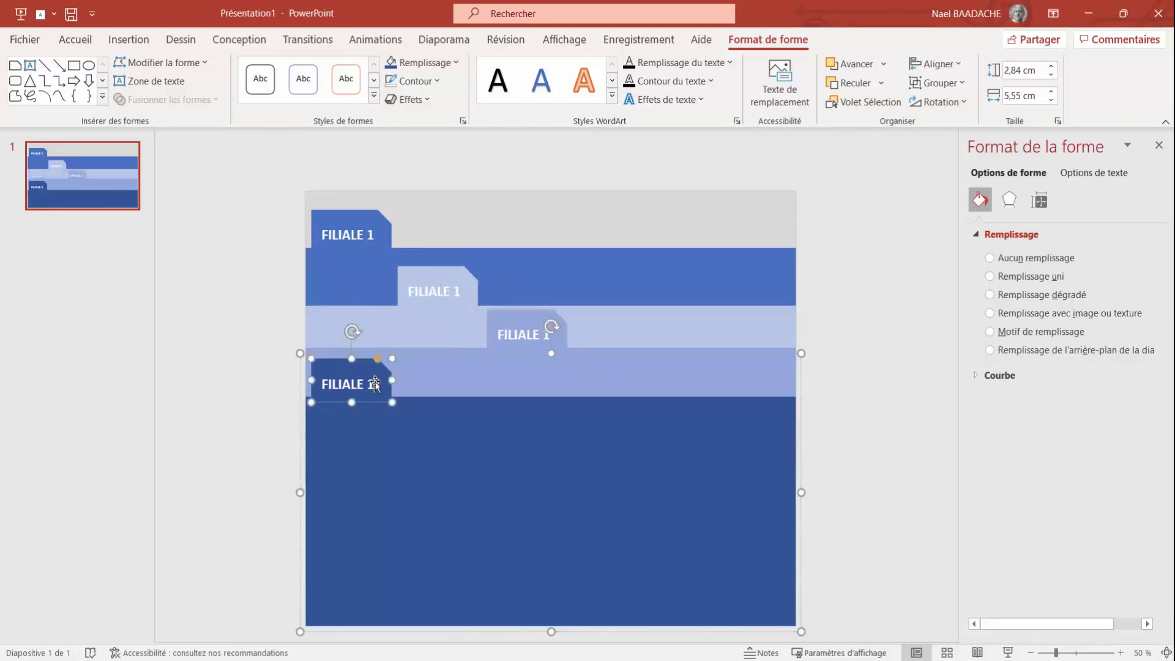
pyautogui.hotkey('ctrl', 'Right')
pyautogui.press('Right')
pyautogui.press('Right')
pyautogui.press('Right')
pyautogui.press('Right')
pyautogui.press('Right')
pyautogui.press('Right')
pyautogui.press('Right')
pyautogui.press('Right')
pyautogui.press('Right')
pyautogui.press('Right')
pyautogui.press('Right')
pyautogui.press('Right')
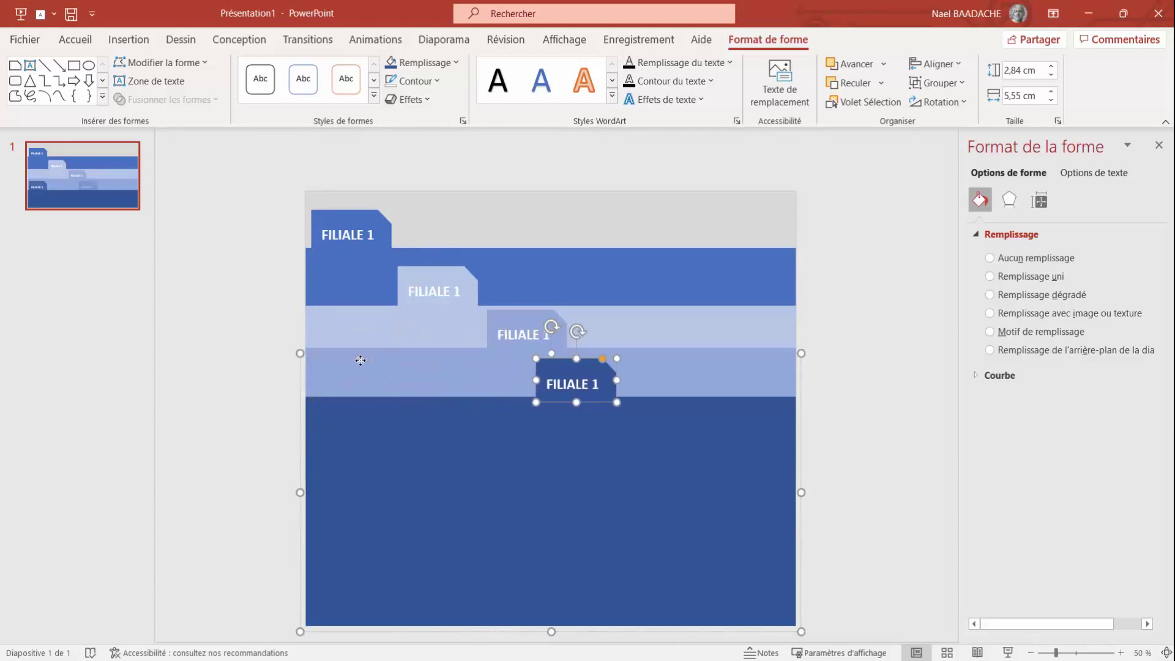
pyautogui.press('Right')
pyautogui.press('Right')
pyautogui.press('Right')
pyautogui.press('Right')
pyautogui.press('Right')
pyautogui.press('Right')
pyautogui.press('Right')
pyautogui.press('Right')
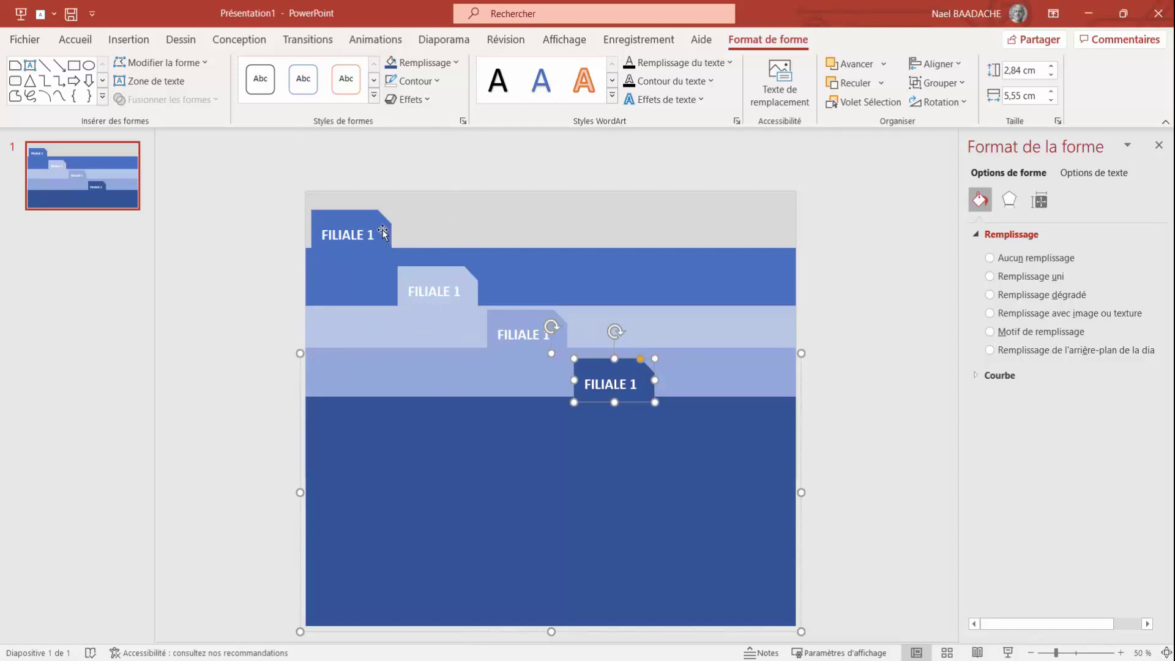
# - Apply an outer shadow preset to the top blue folder band
pyautogui.click(425, 244)
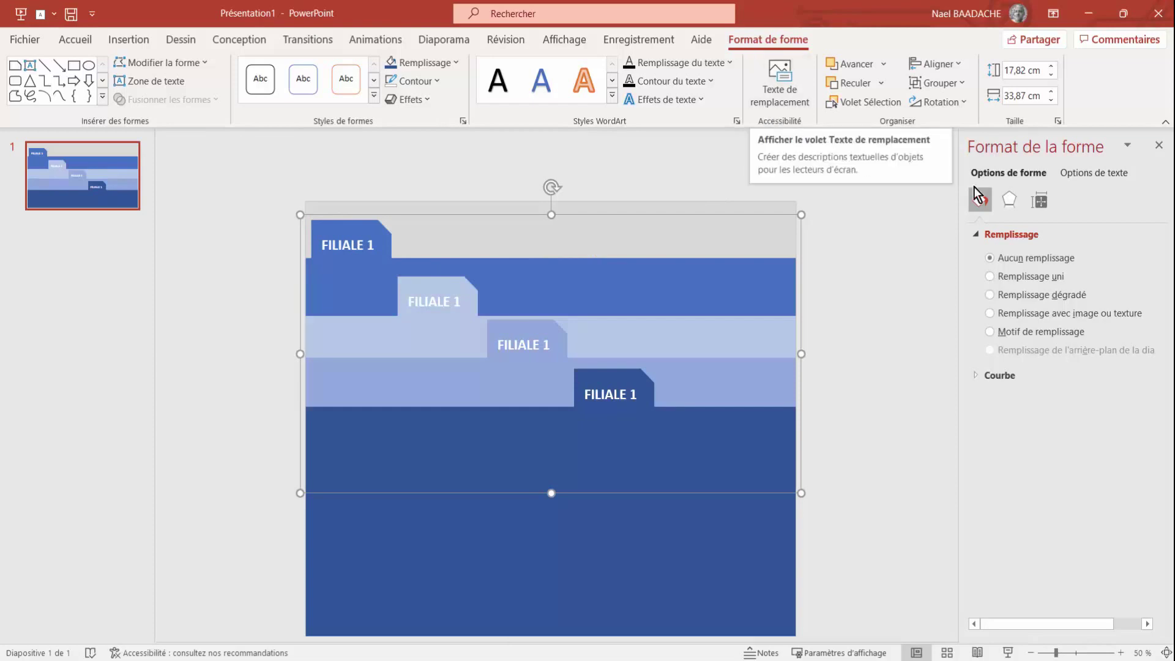
pyautogui.click(428, 101)
pyautogui.moveTo(439, 168)
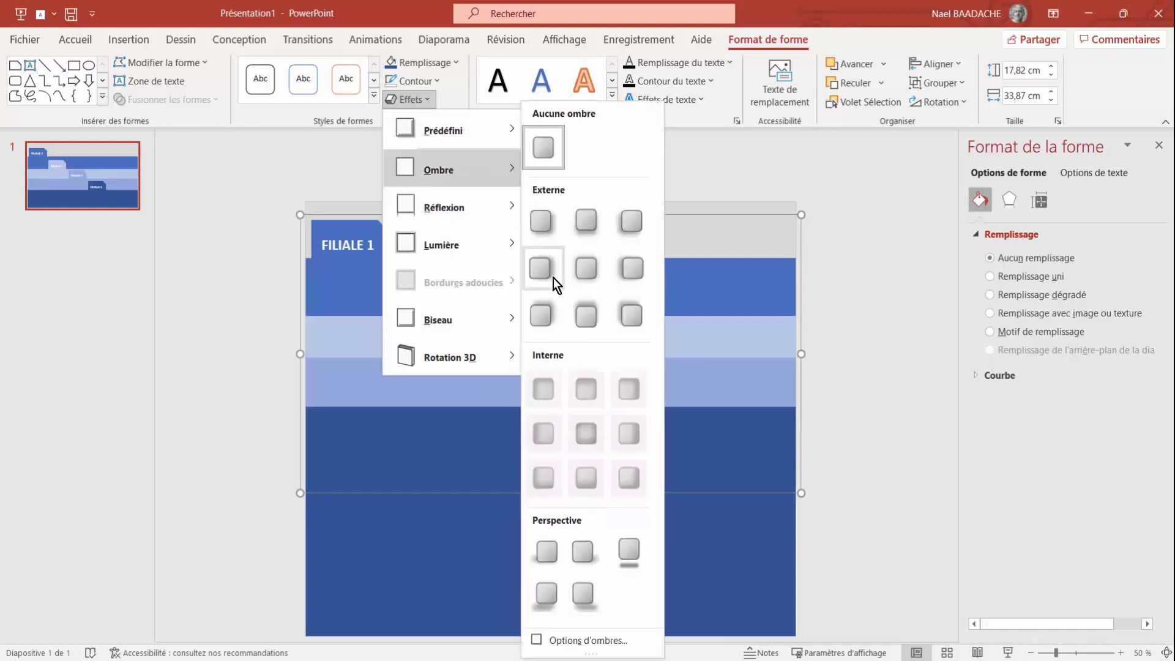
pyautogui.click(542, 317)
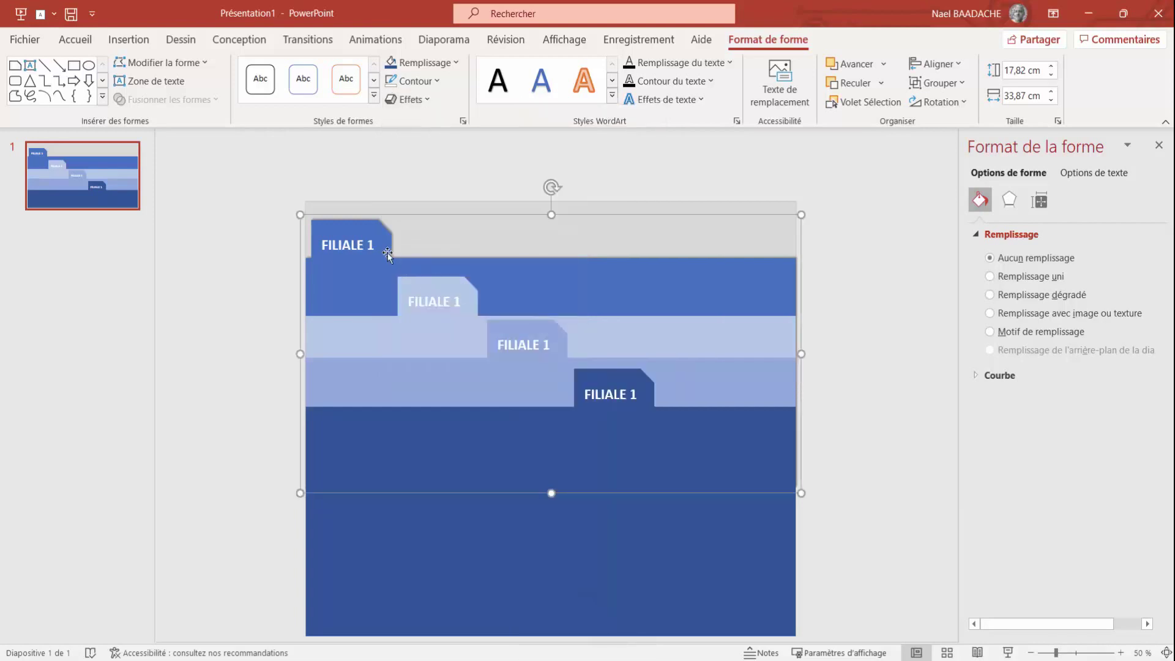
# - Set the shadow's blur to 20 pt and distance to 7 pt
pyautogui.click(428, 104)
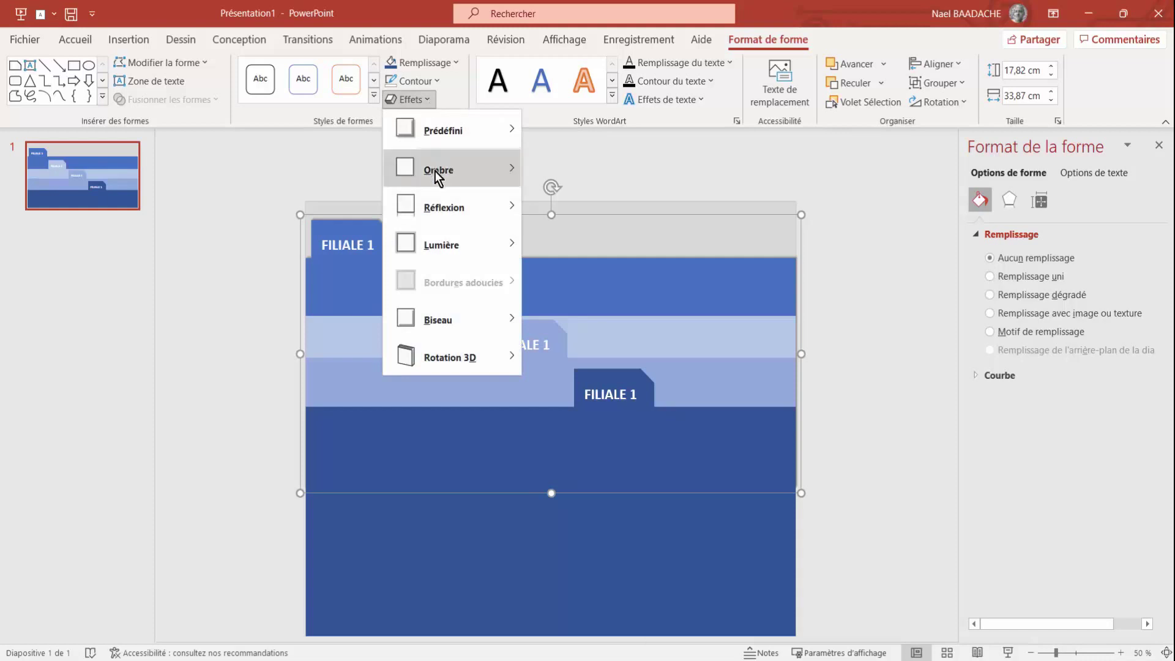
pyautogui.moveTo(449, 170)
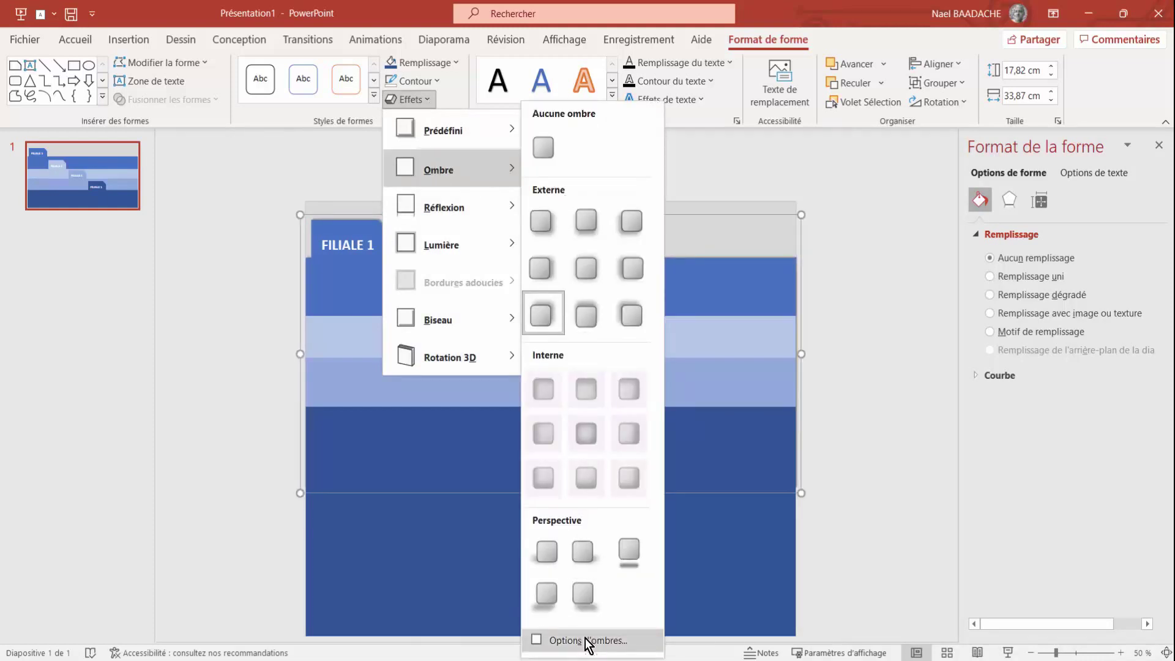
pyautogui.click(589, 640)
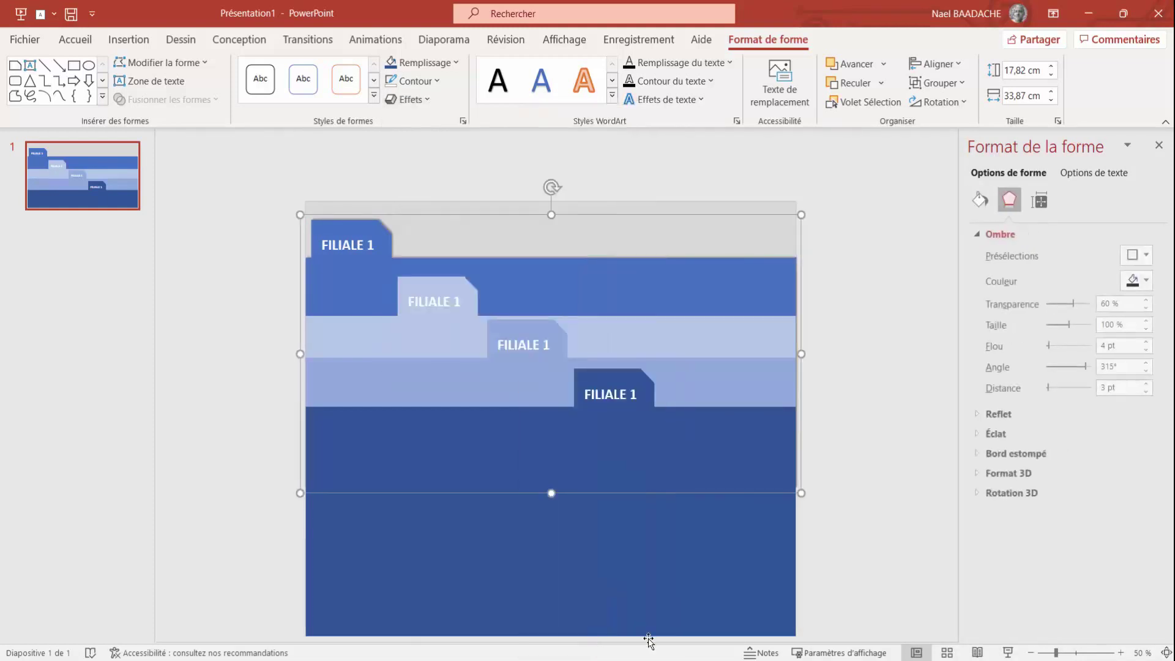
pyautogui.doubleClick(1101, 346)
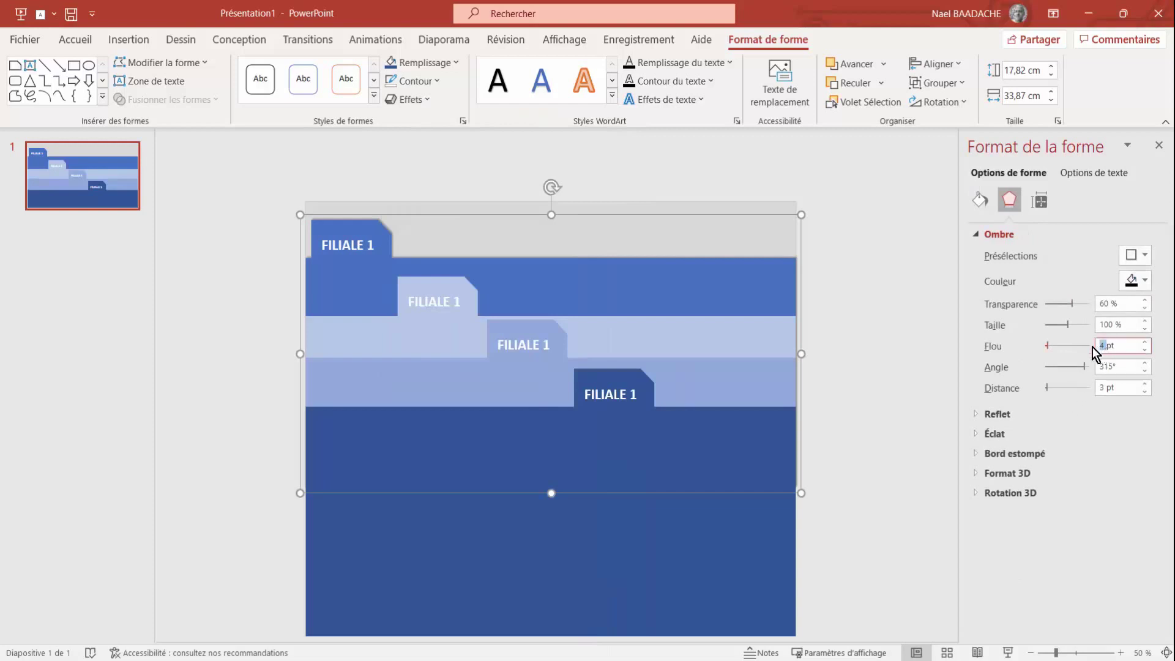
pyautogui.write('7')
pyautogui.moveTo(1103, 345); pyautogui.dragTo(1096, 345)
pyautogui.write('20')
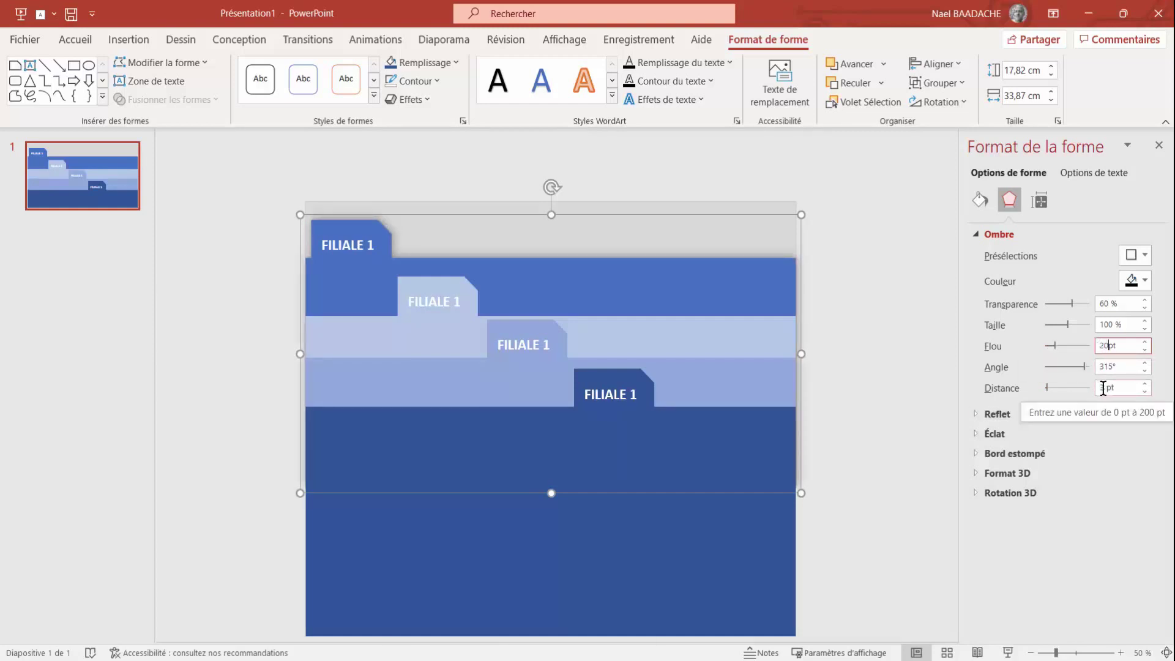
pyautogui.moveTo(1103, 387); pyautogui.dragTo(1092, 389)
pyautogui.write('7')
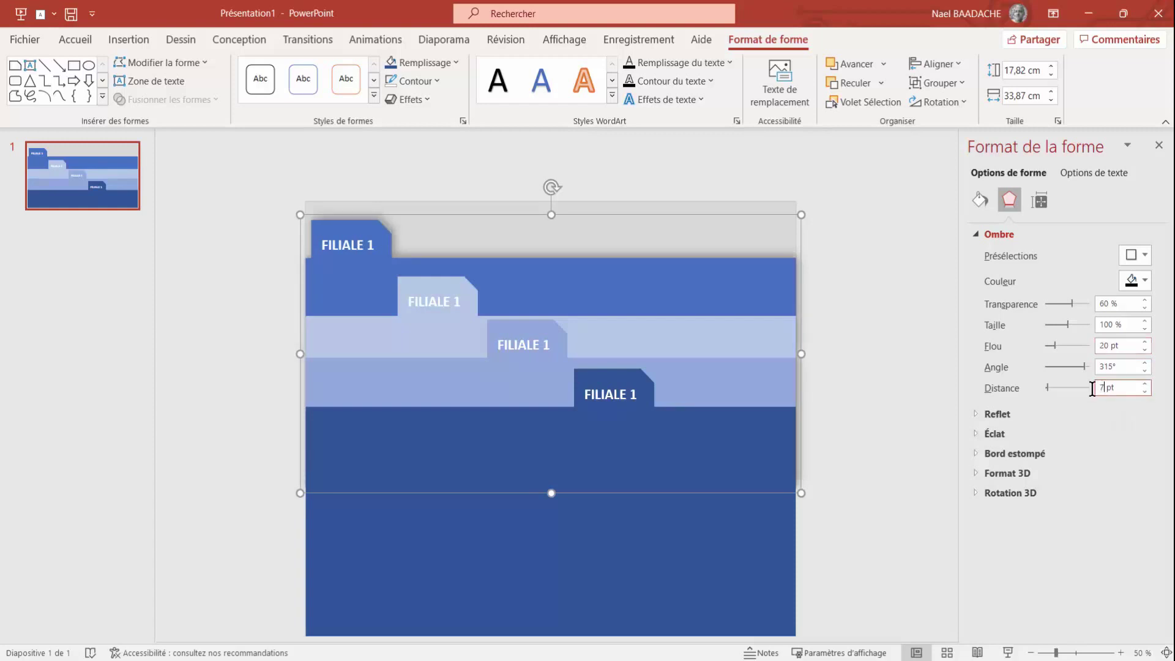
pyautogui.click(839, 266)
# - Add the same outer shadow preset to the second folder band
pyautogui.scroll(-4, 839, 266)
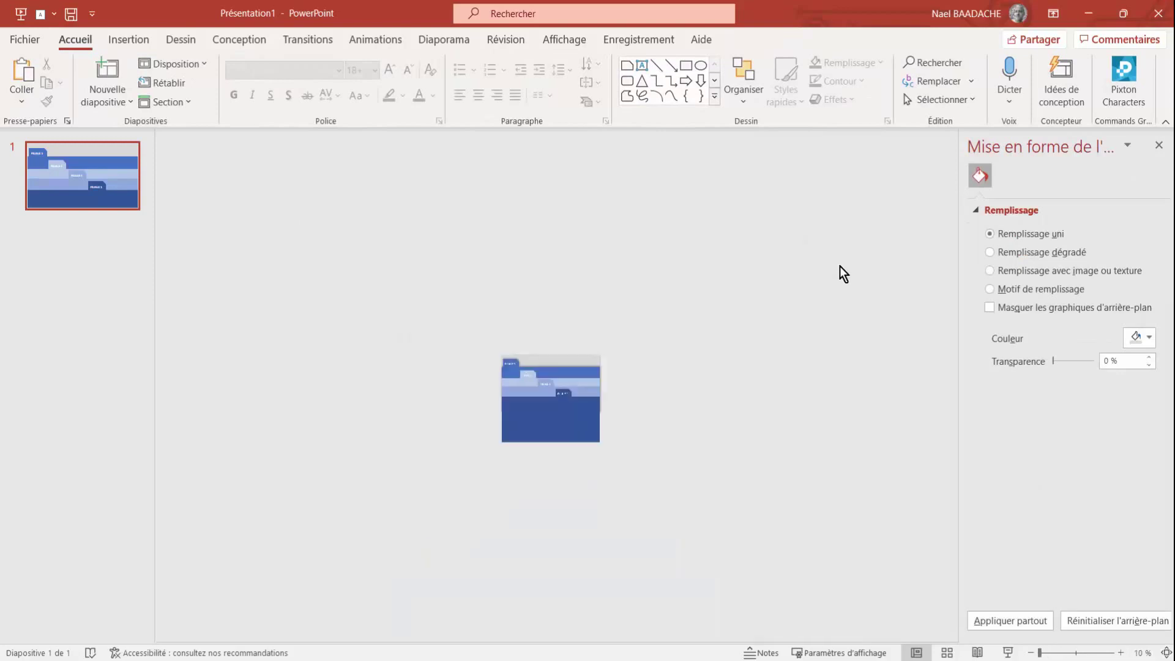
pyautogui.scroll(5, 839, 266)
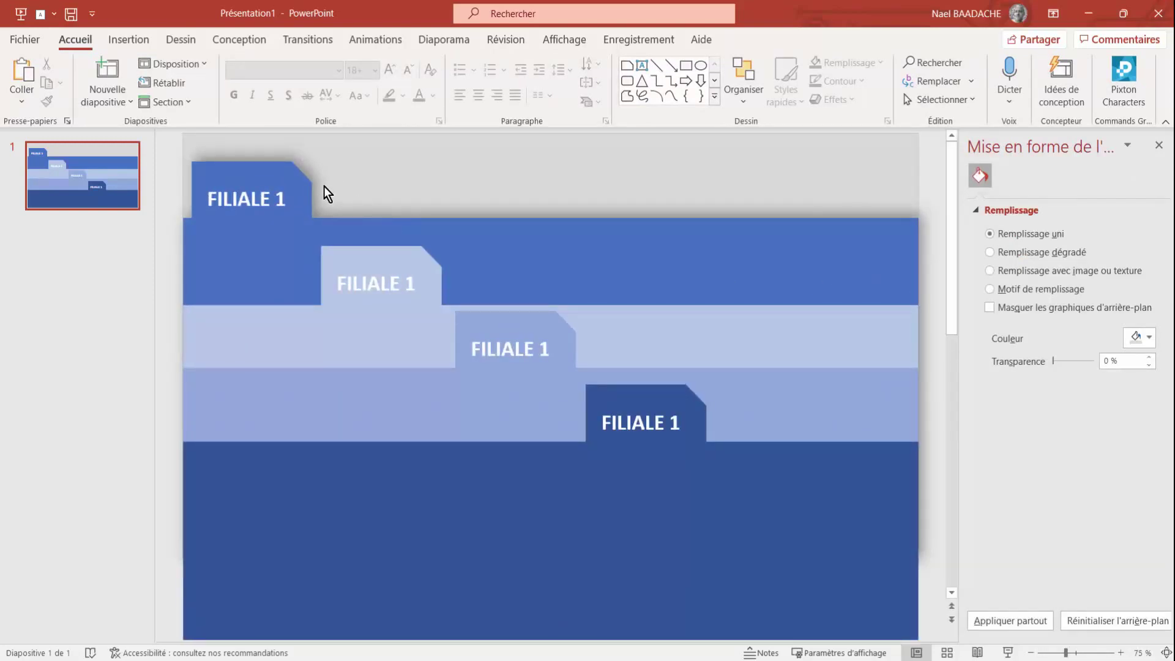
pyautogui.click(440, 274)
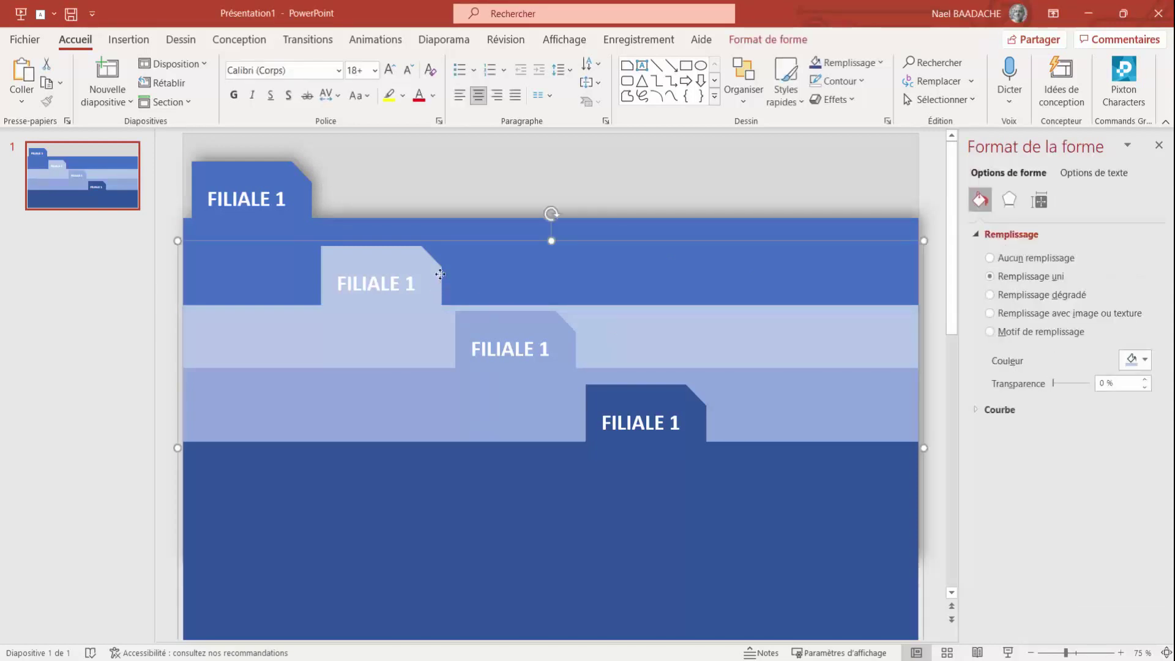
pyautogui.click(791, 39)
pyautogui.click(431, 102)
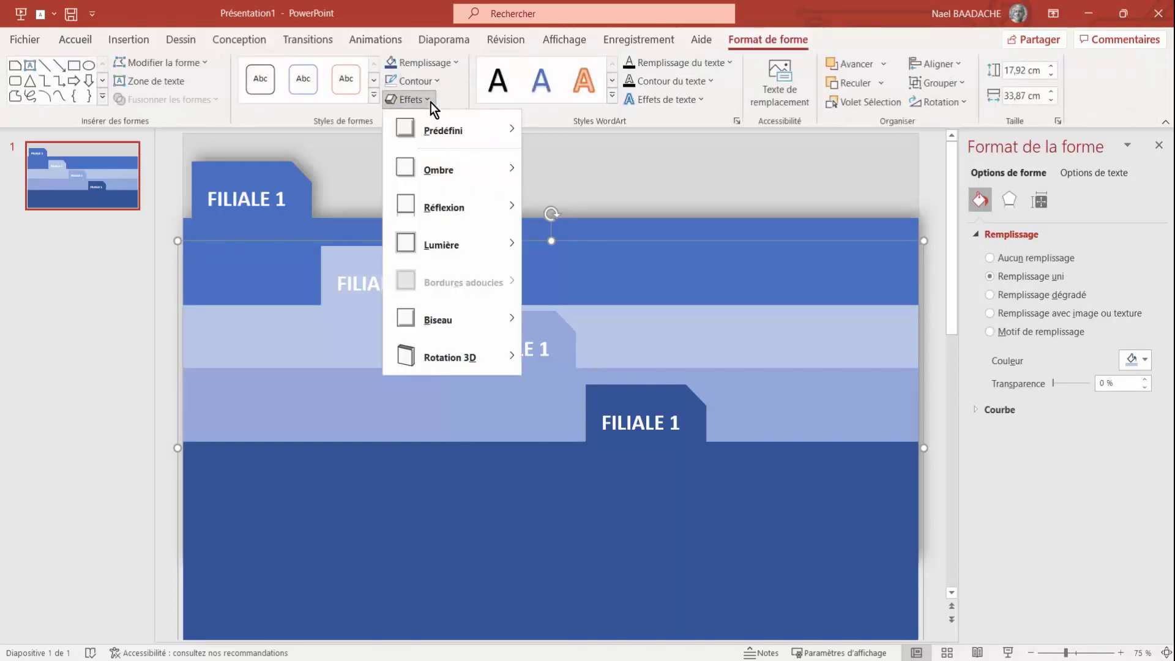
pyautogui.moveTo(450, 168)
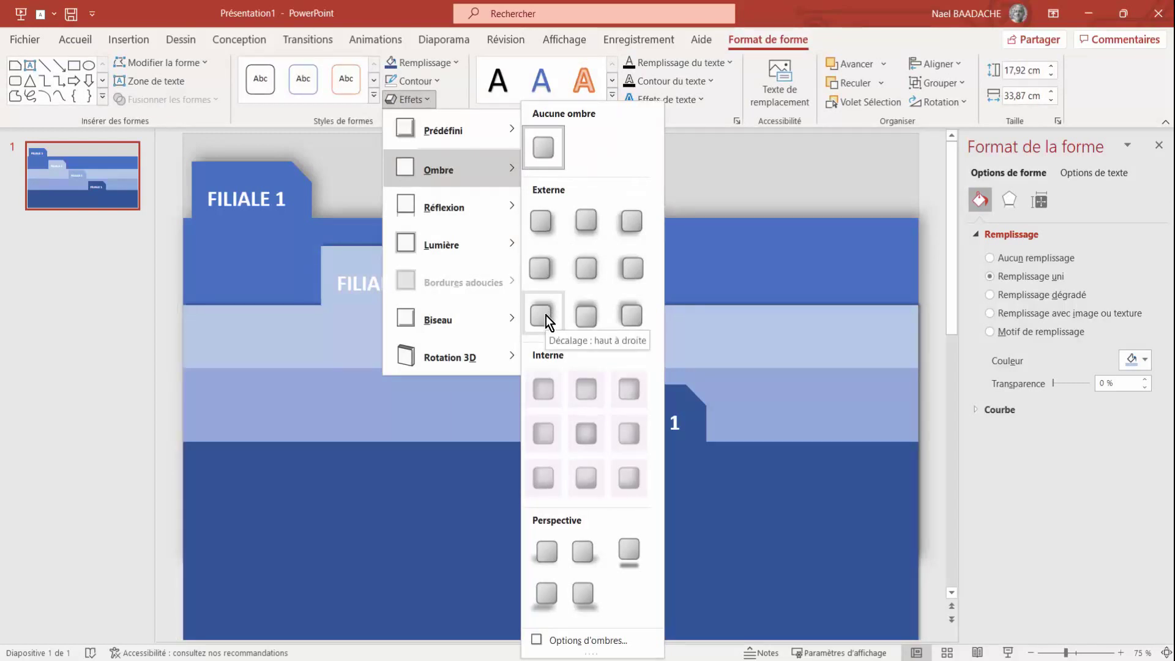
pyautogui.click(546, 315)
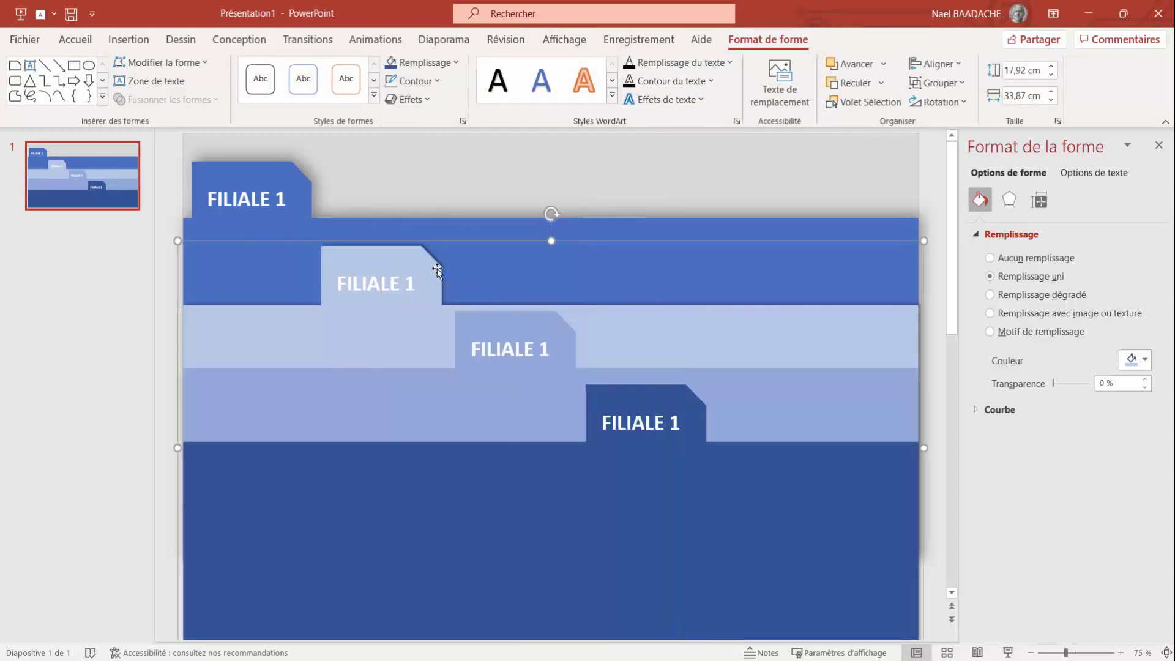
# - Set the second band's shadow to 10 pt blur and 7 pt distance
pyautogui.click(429, 101)
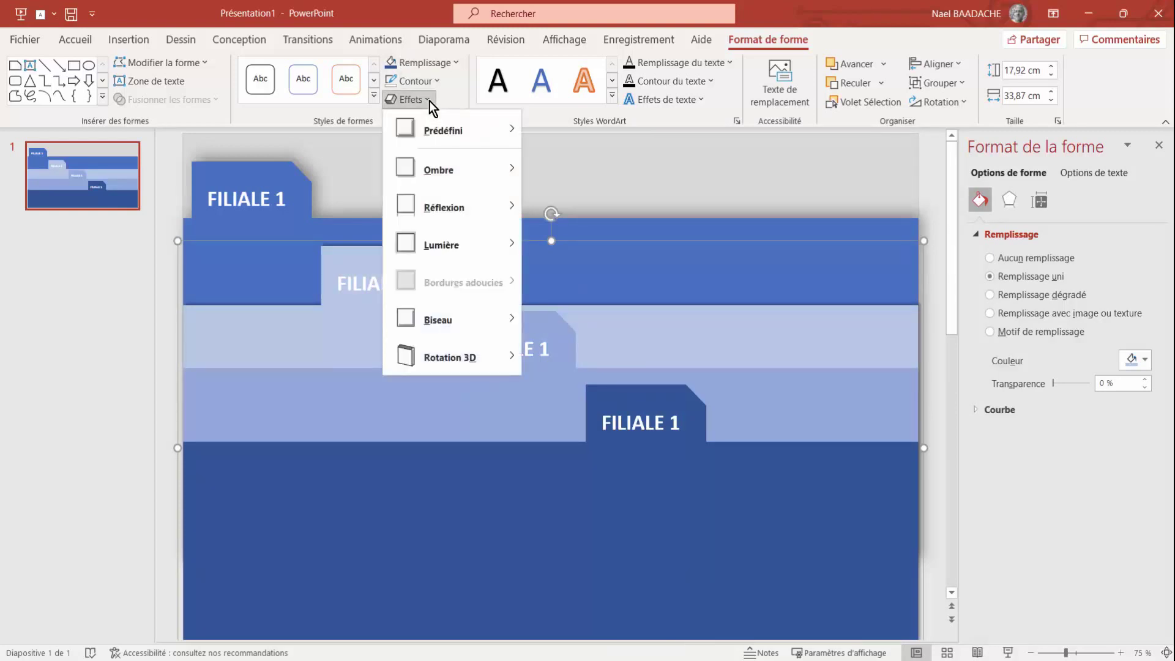
pyautogui.moveTo(439, 170)
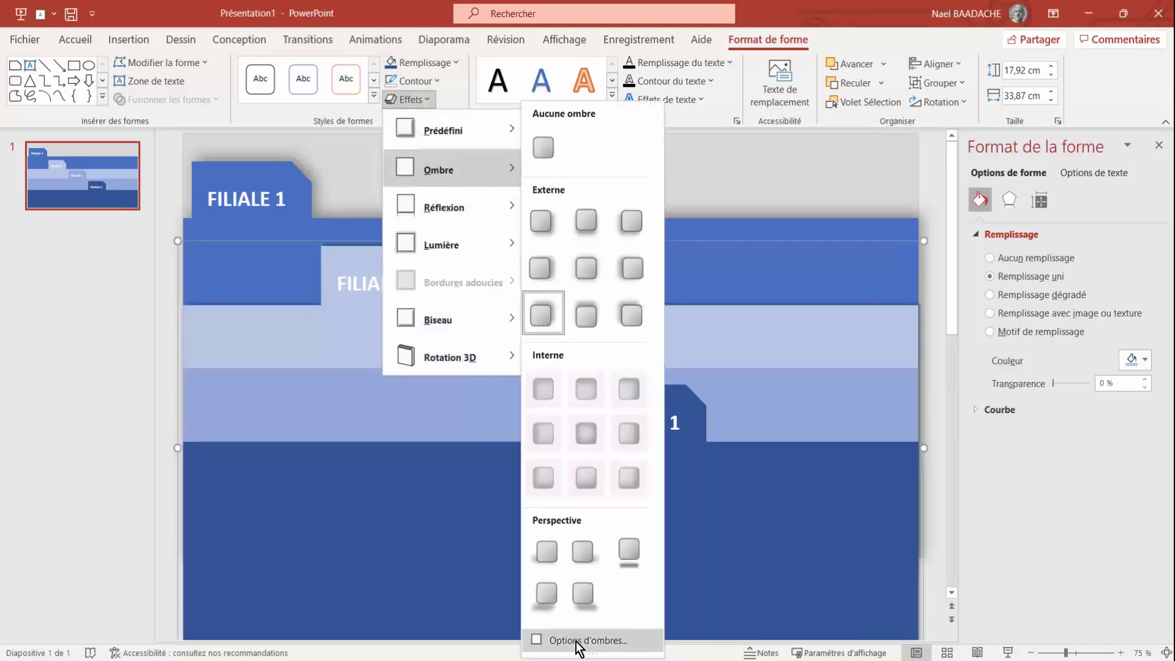
pyautogui.click(576, 641)
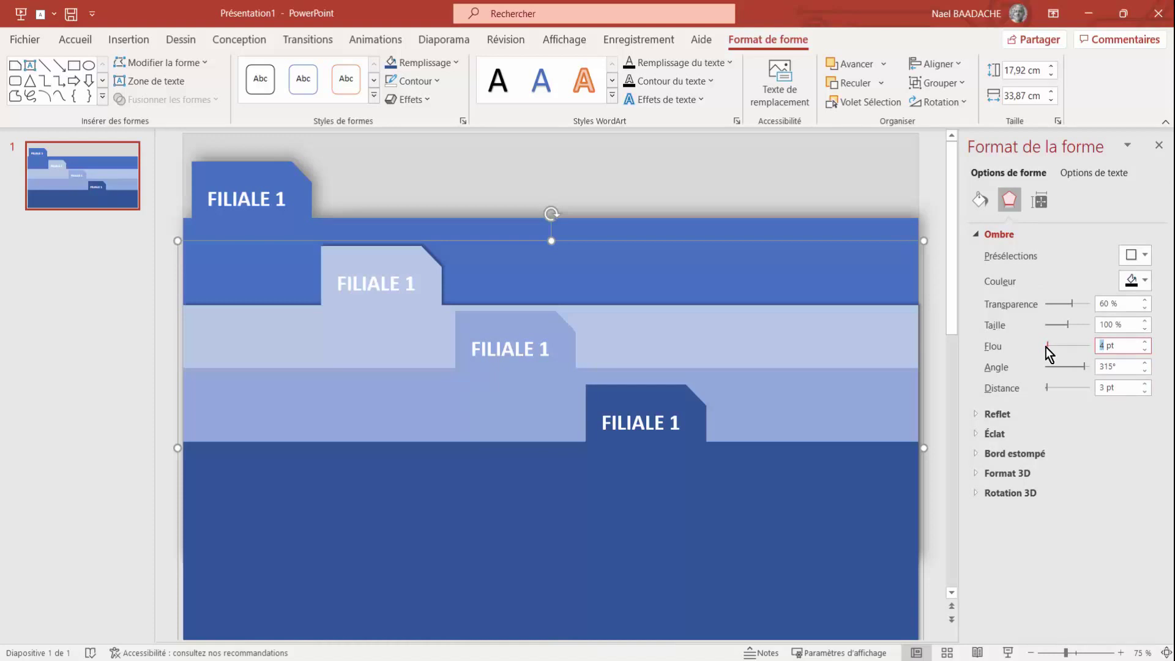
pyautogui.write('10')
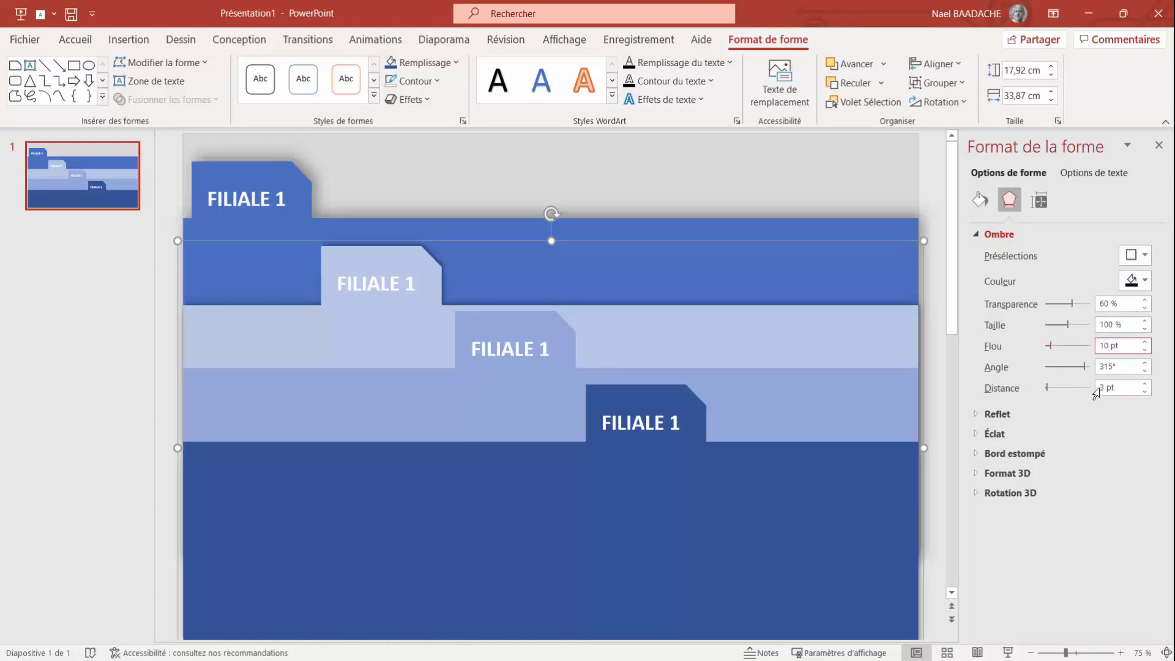
pyautogui.moveTo(1107, 388); pyautogui.dragTo(1090, 389)
pyautogui.write('7')
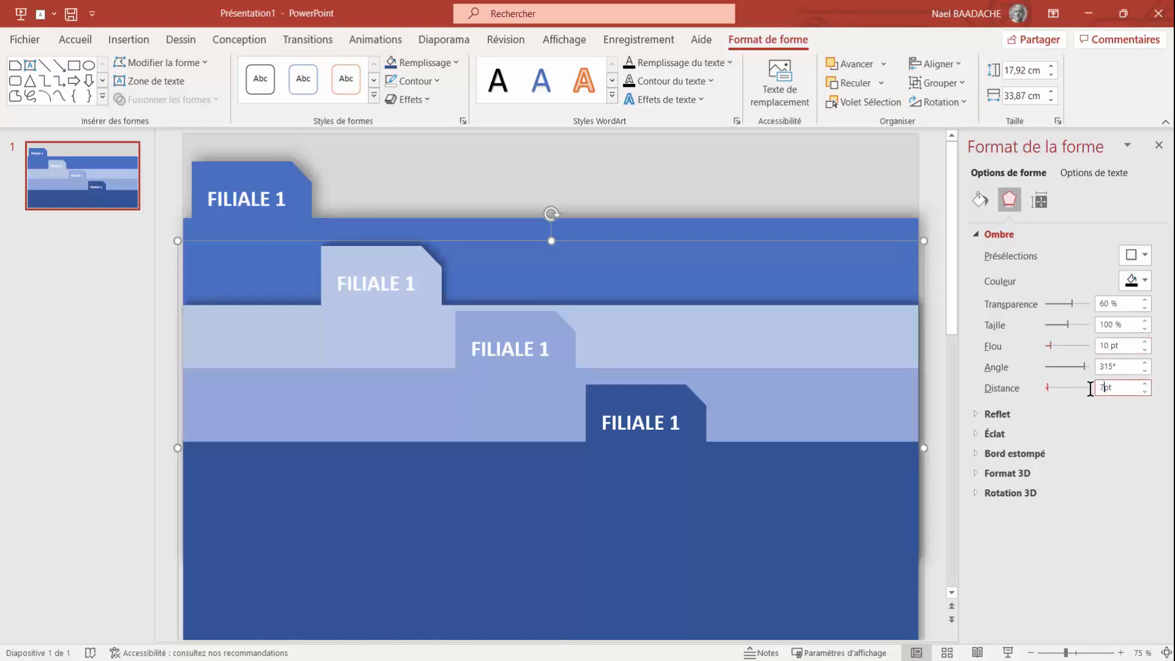
# - Reduce the top band's shadow blur to 10 pt as well
pyautogui.click(310, 178)
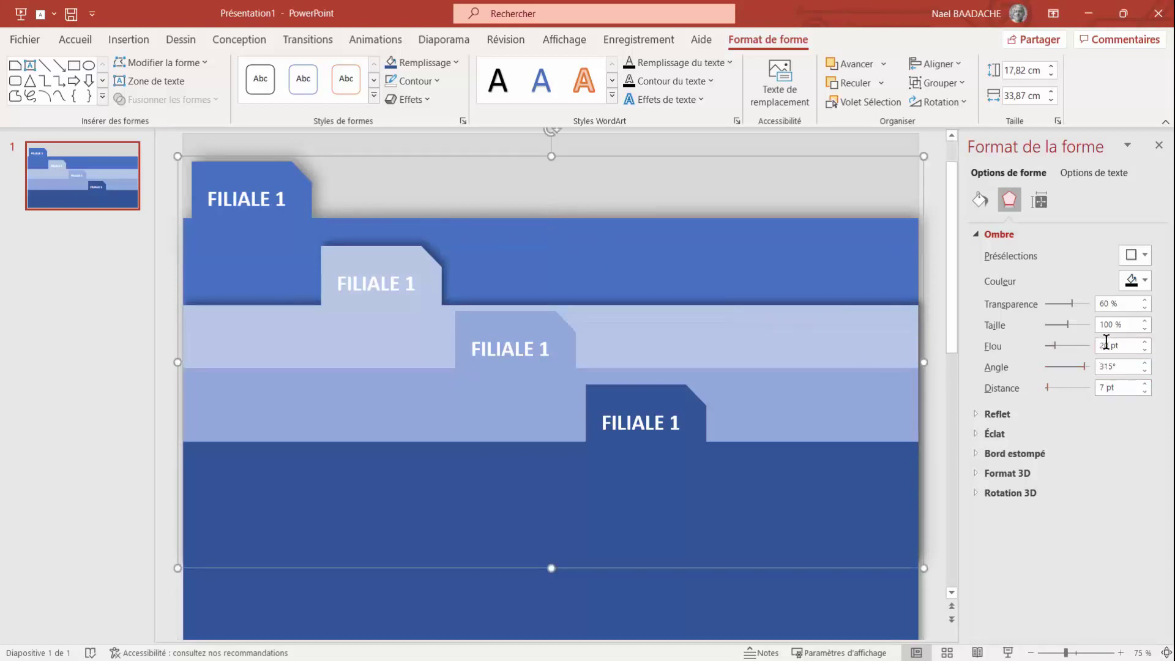
pyautogui.moveTo(1117, 345); pyautogui.dragTo(1087, 347)
pyautogui.write('10')
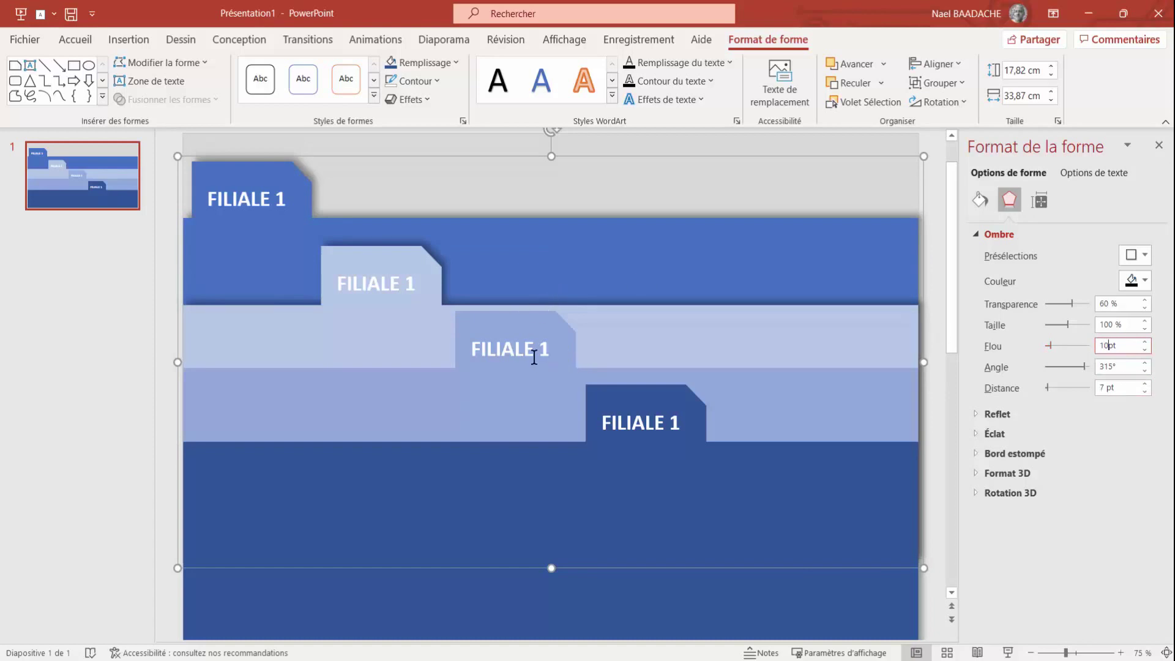
pyautogui.click(571, 339)
# - Apply an outer shadow preset to the light-blue band holding the third tab
pyautogui.click(571, 339)
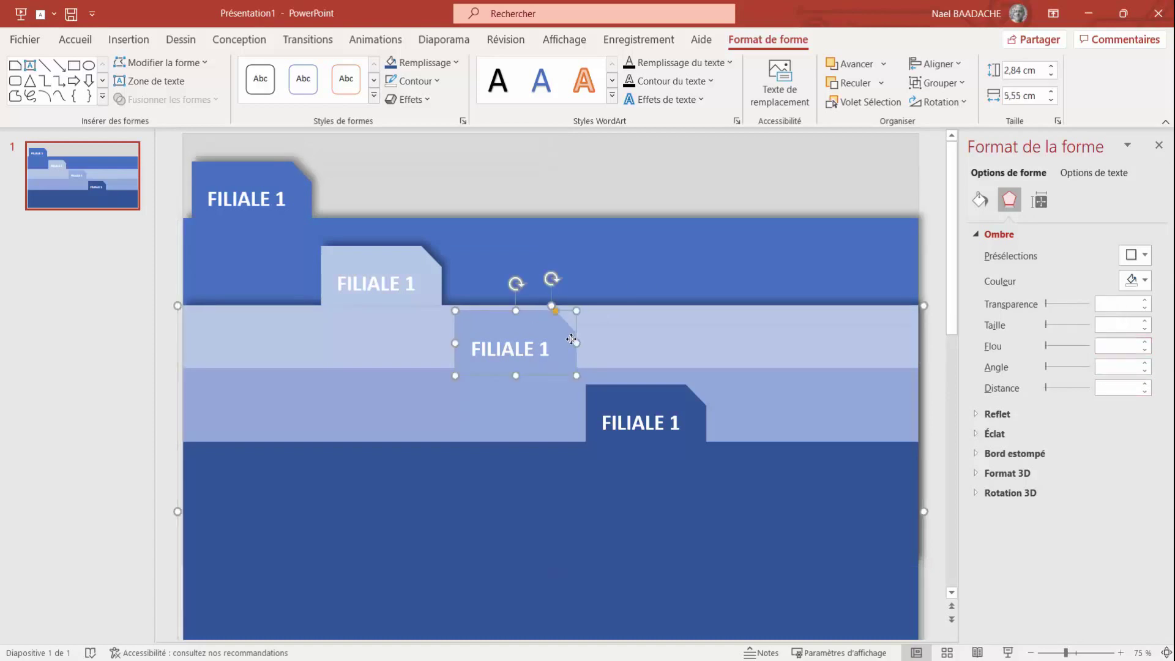
pyautogui.click(536, 339)
pyautogui.click(561, 325)
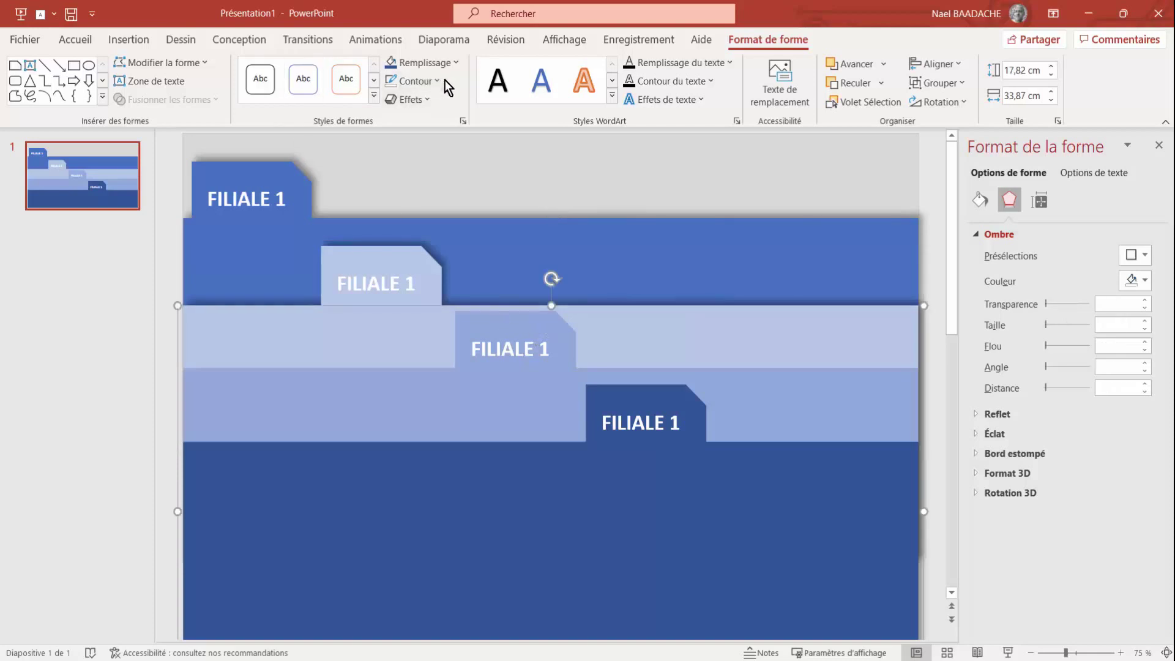
pyautogui.click(428, 101)
pyautogui.moveTo(450, 169)
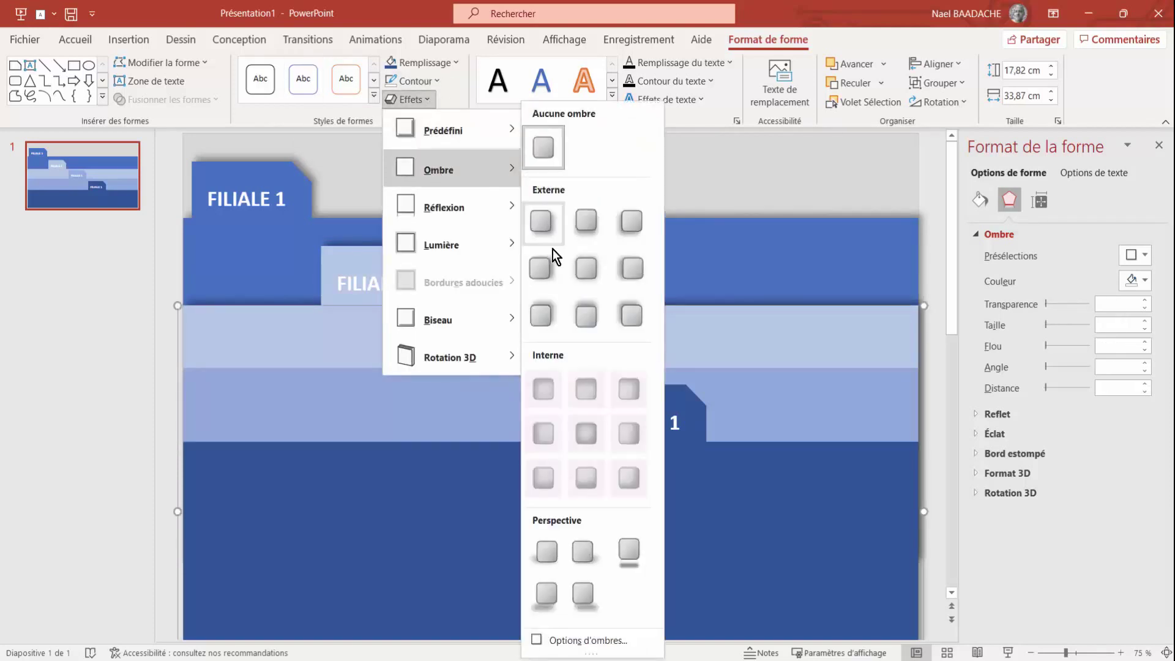
pyautogui.click(542, 315)
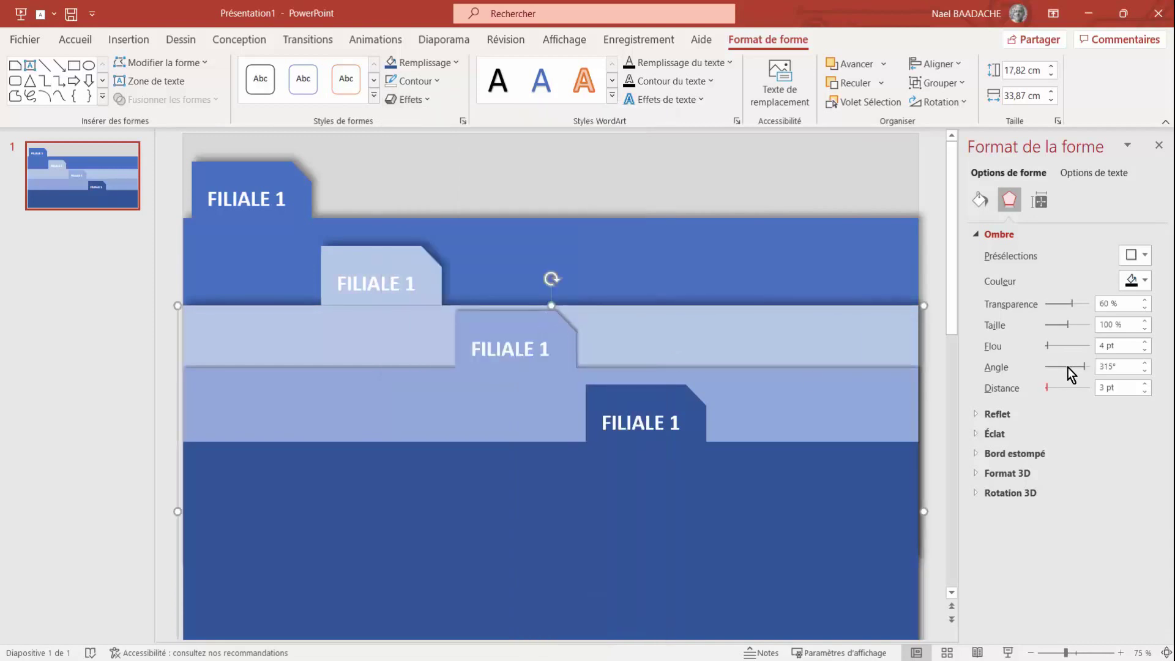
# - Set the light-blue band's shadow to 10 pt blur and 7 pt distance
pyautogui.doubleClick(1101, 346)
pyautogui.write('10')
pyautogui.press('Return')
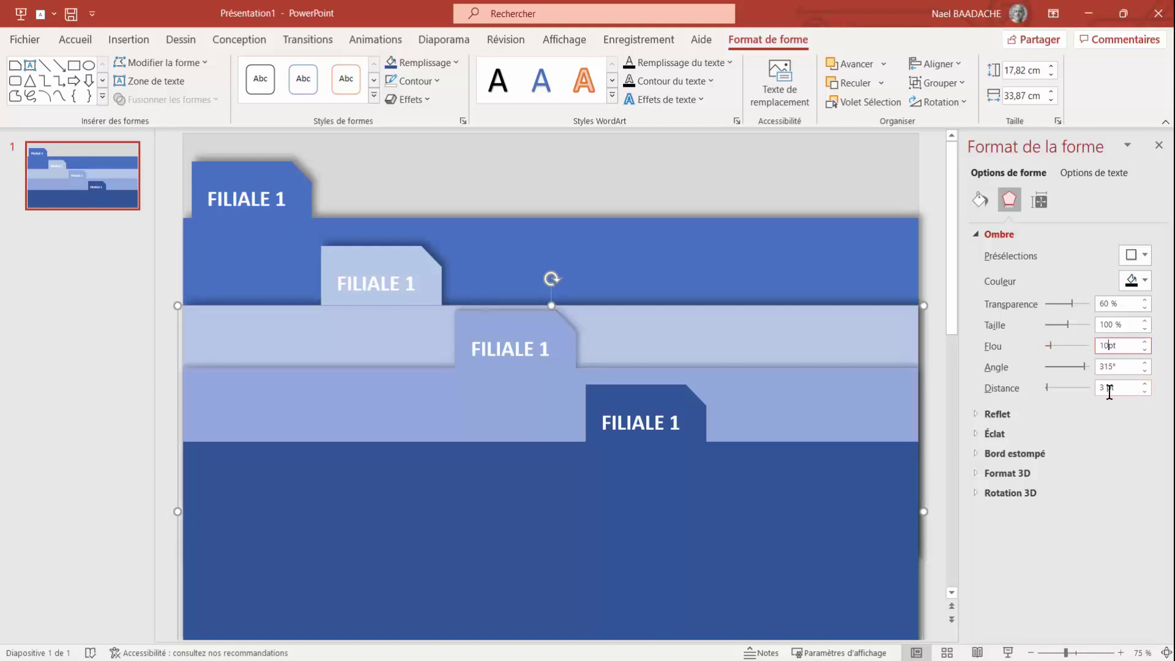
pyautogui.doubleClick(1101, 390)
pyautogui.write('7')
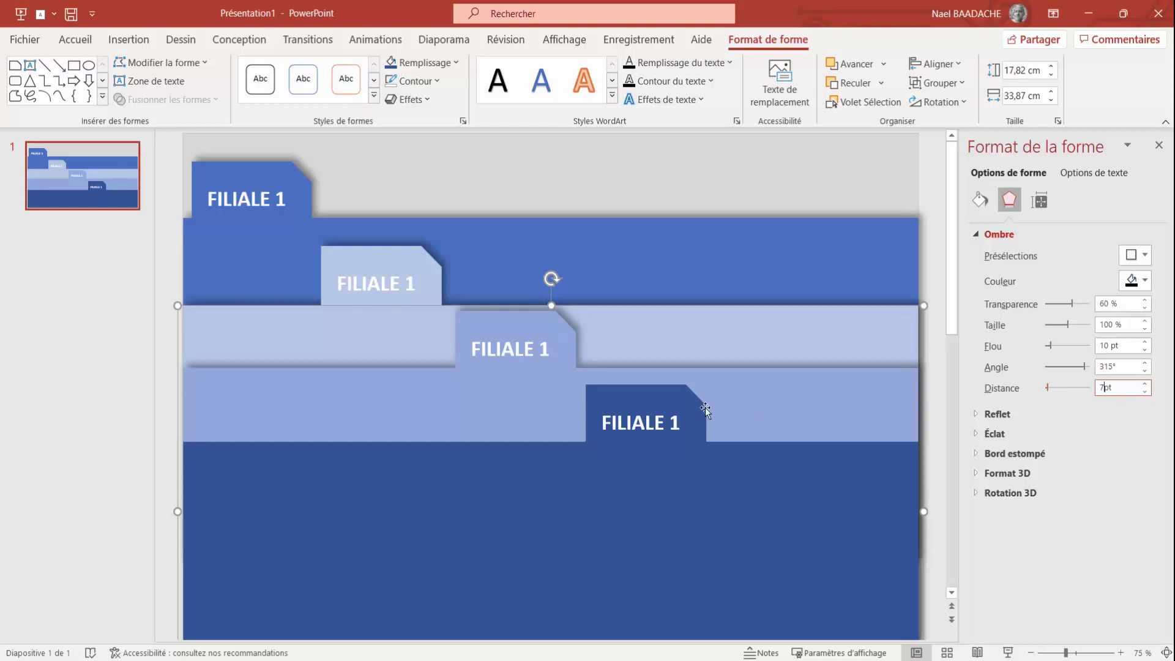
pyautogui.click(705, 407)
pyautogui.click(705, 407)
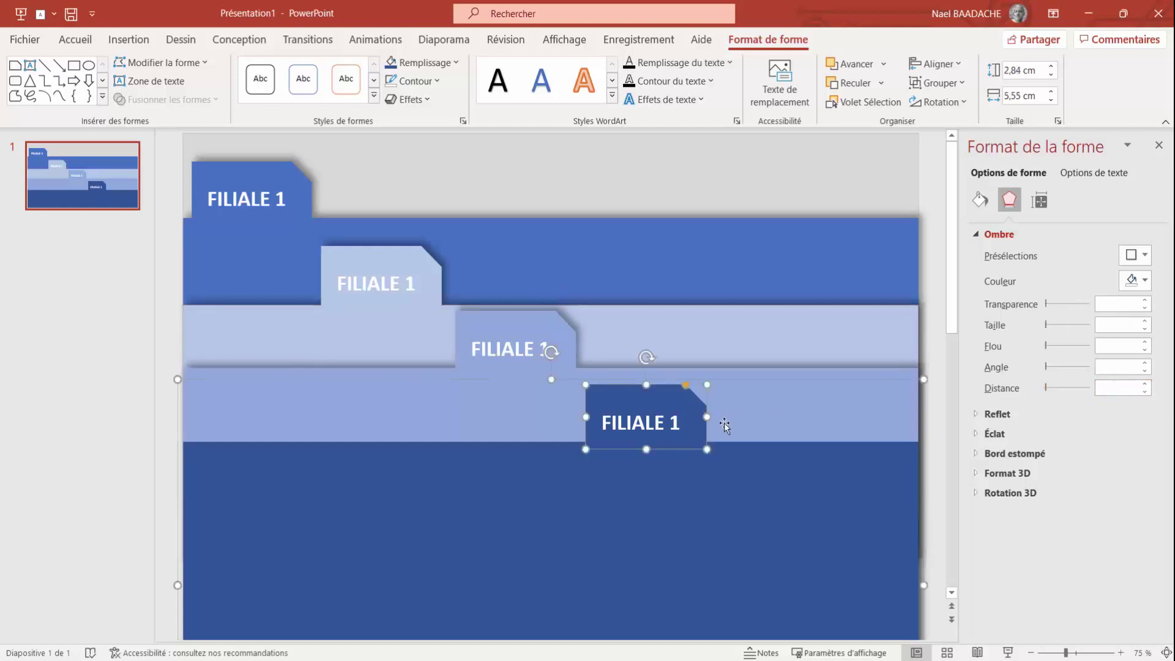
# - Give the medium-blue band behind the fourth tab an outer shadow with 10 pt blur
pyautogui.click(697, 404)
pyautogui.click(693, 402)
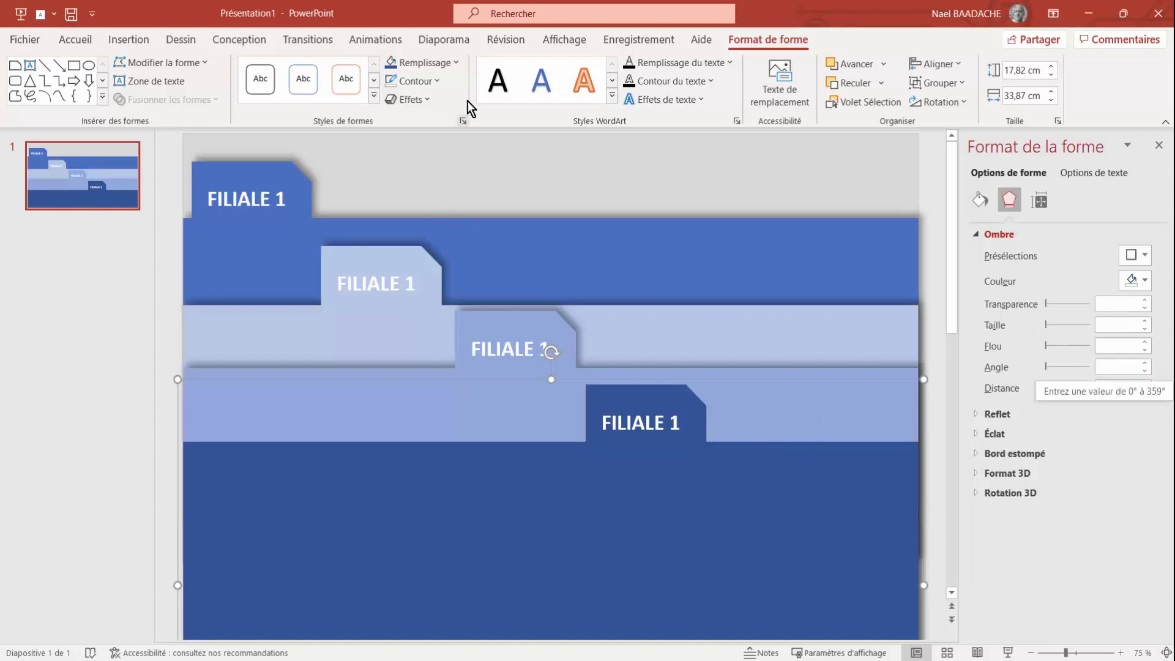
pyautogui.click(436, 81)
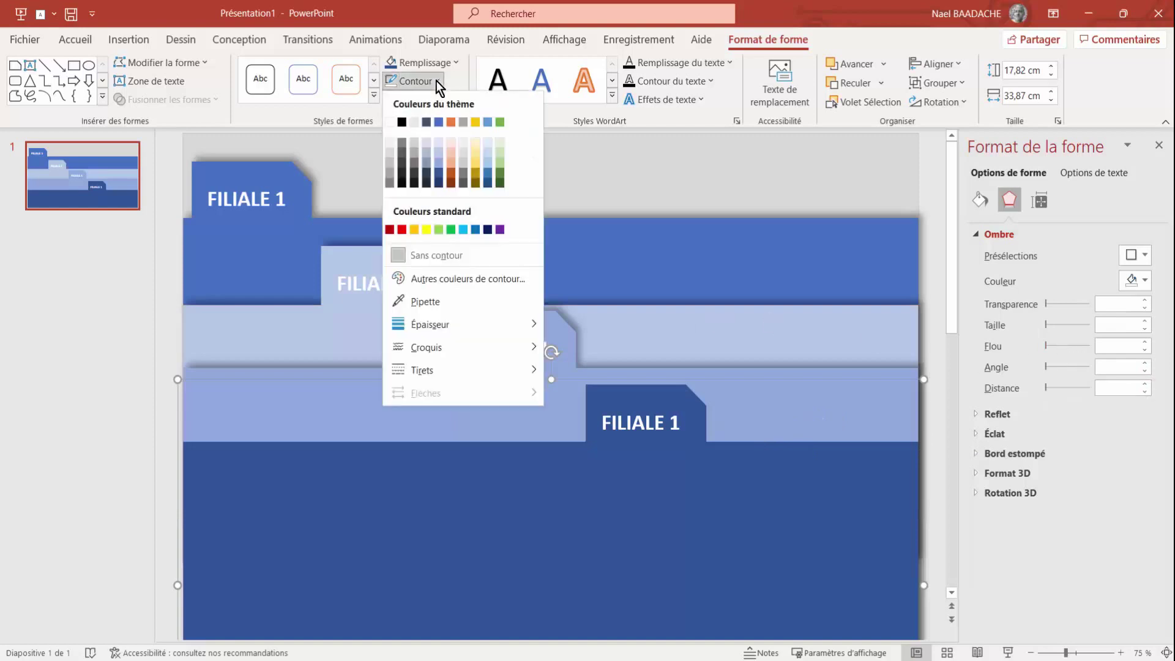
pyautogui.click(473, 45)
pyautogui.click(742, 38)
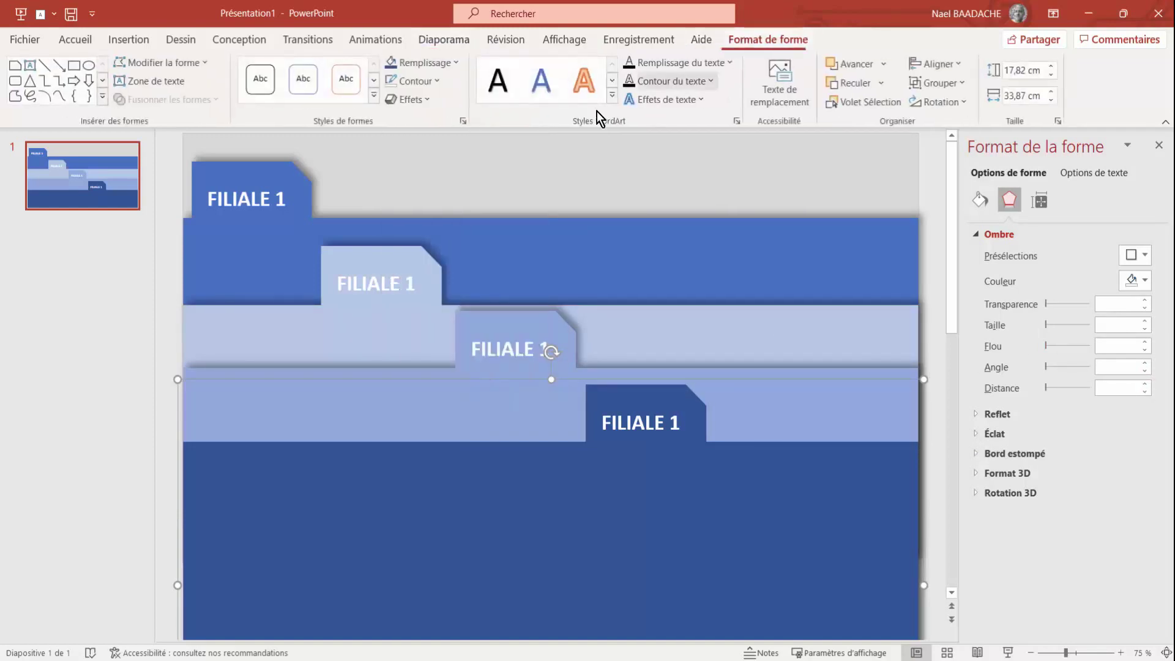
pyautogui.click(428, 100)
pyautogui.moveTo(438, 169)
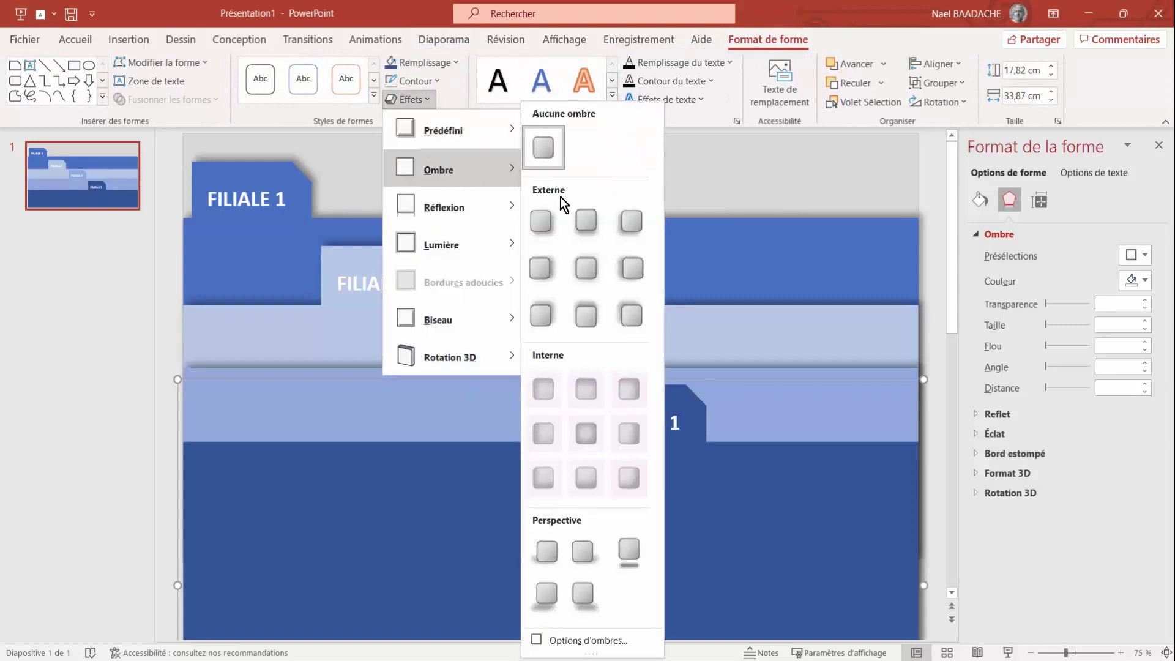
pyautogui.click(549, 317)
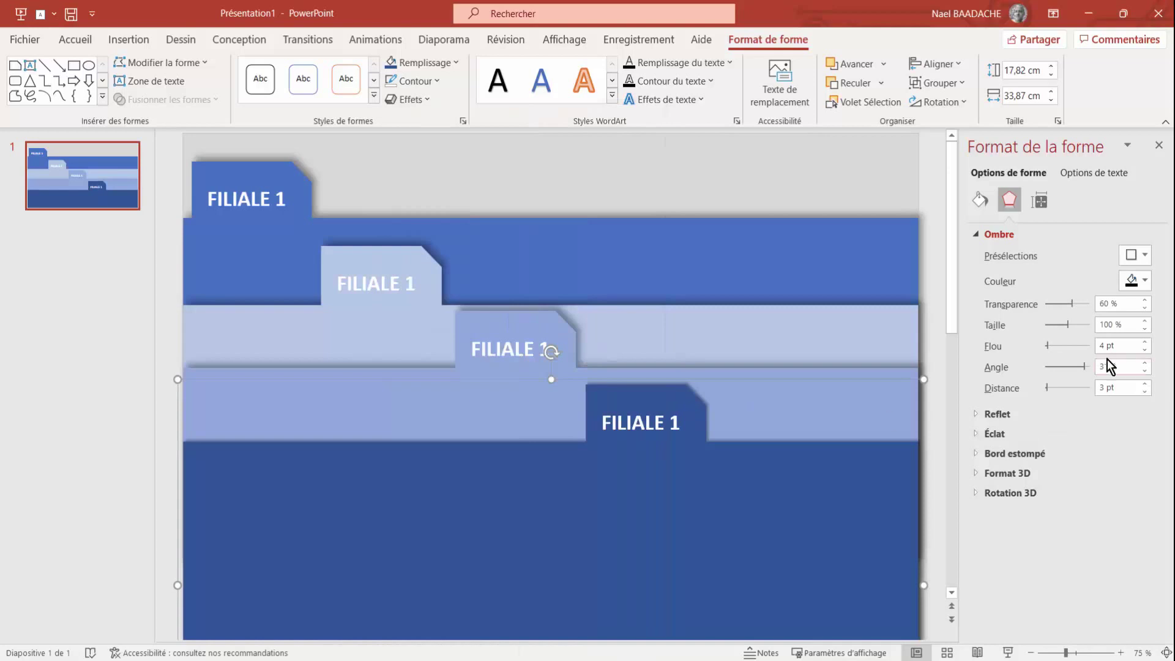
pyautogui.moveTo(1104, 346); pyautogui.dragTo(1068, 350)
pyautogui.write('10')
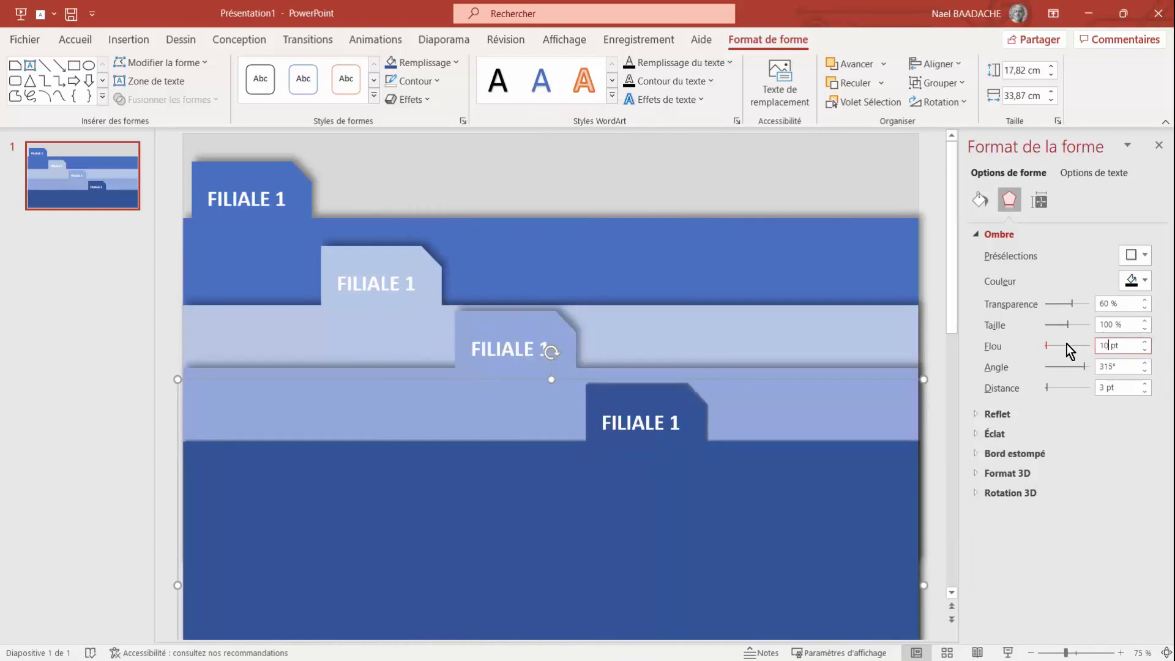
pyautogui.press('Return')
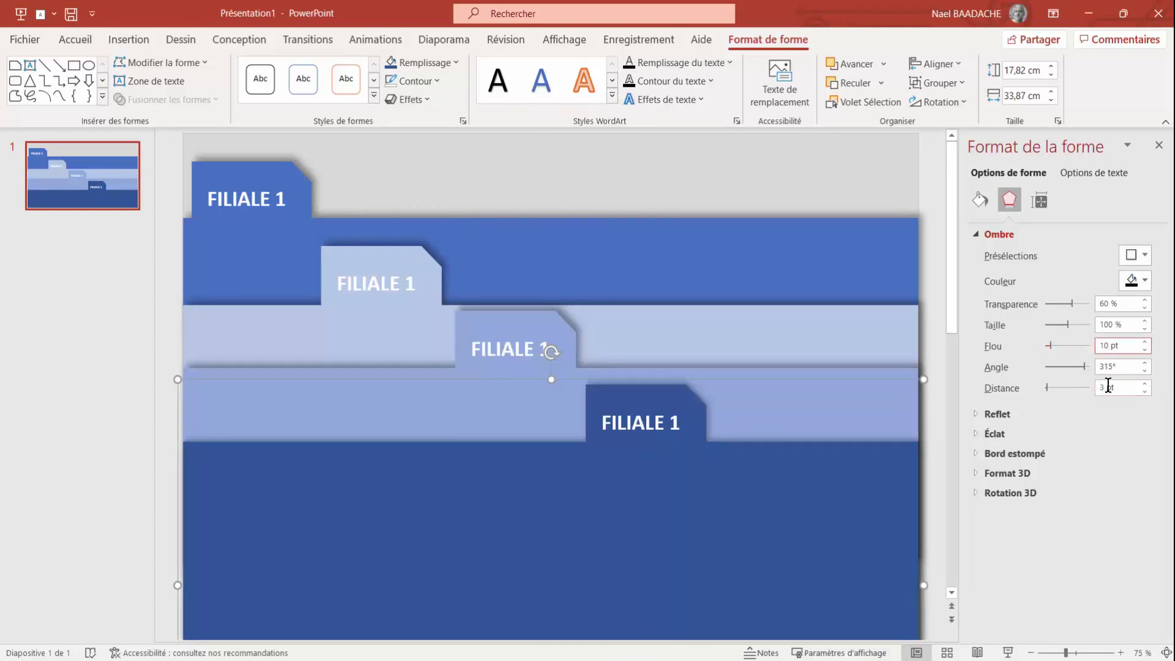
pyautogui.moveTo(1106, 387); pyautogui.dragTo(1079, 389)
pyautogui.click(876, 175)
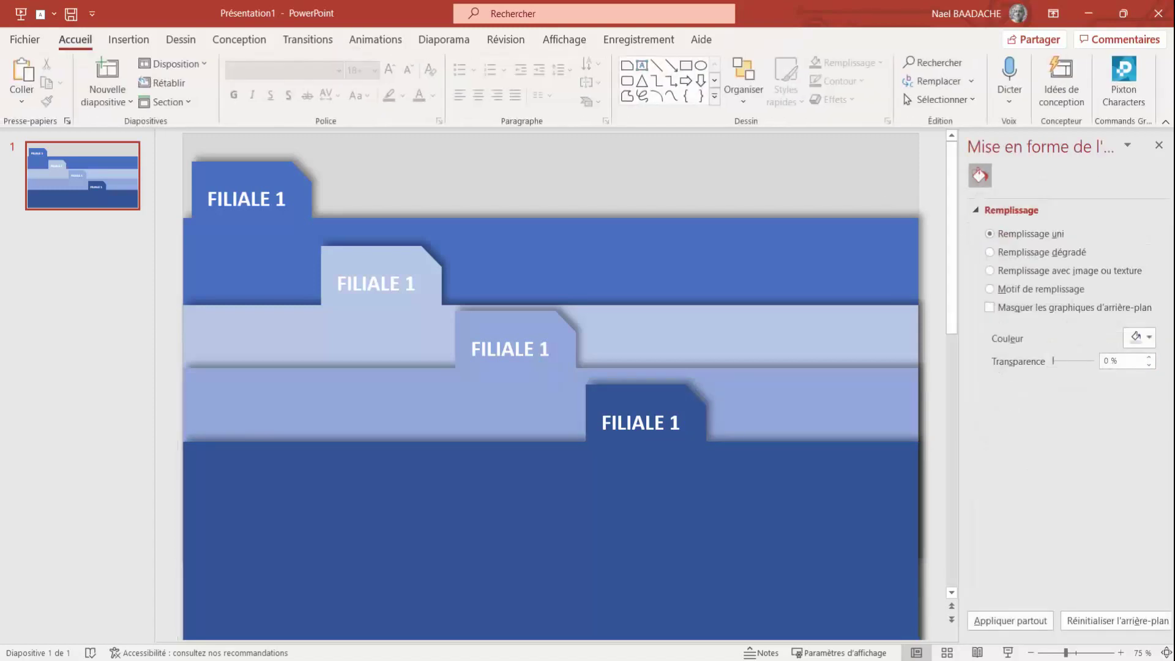
# - Replace the 1 in the three lower tab labels with 2, 3 and 4 respectively
pyautogui.click(535, 219)
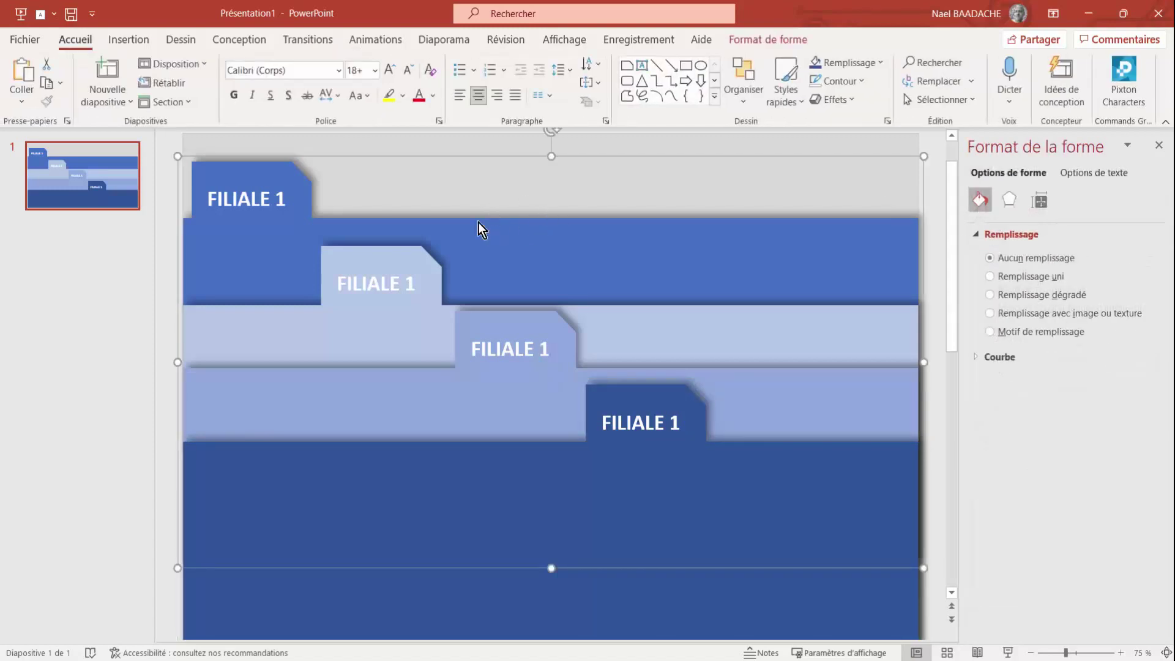
pyautogui.click(403, 285)
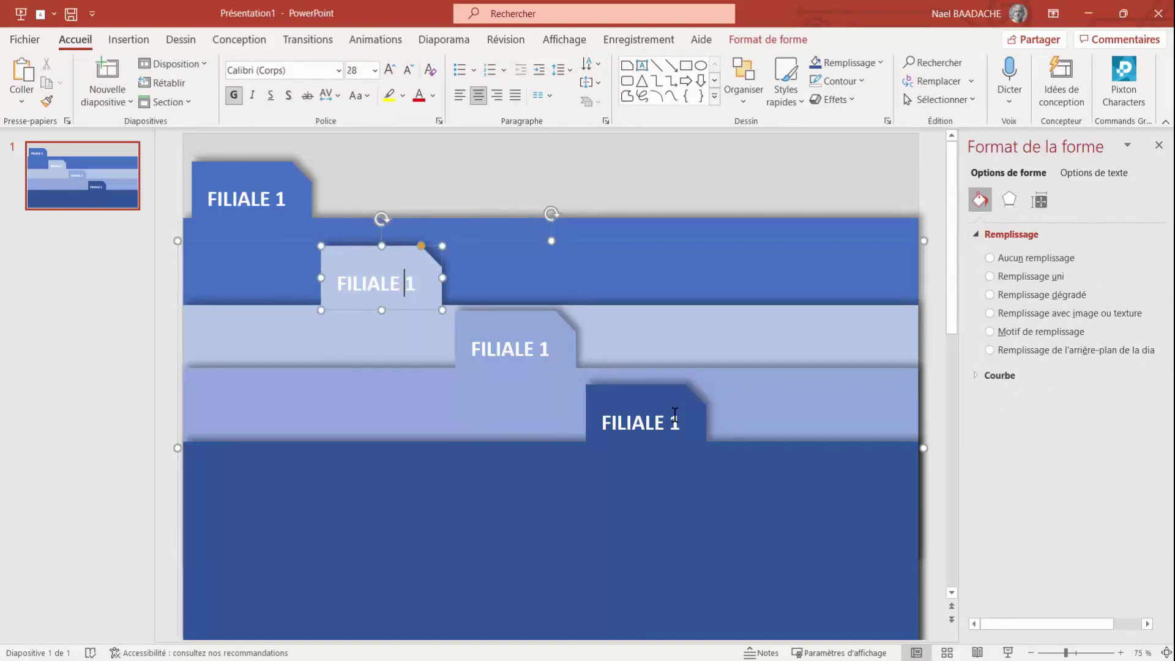
pyautogui.press('Delete')
pyautogui.write('2')
pyautogui.click(542, 350)
pyautogui.press('Delete')
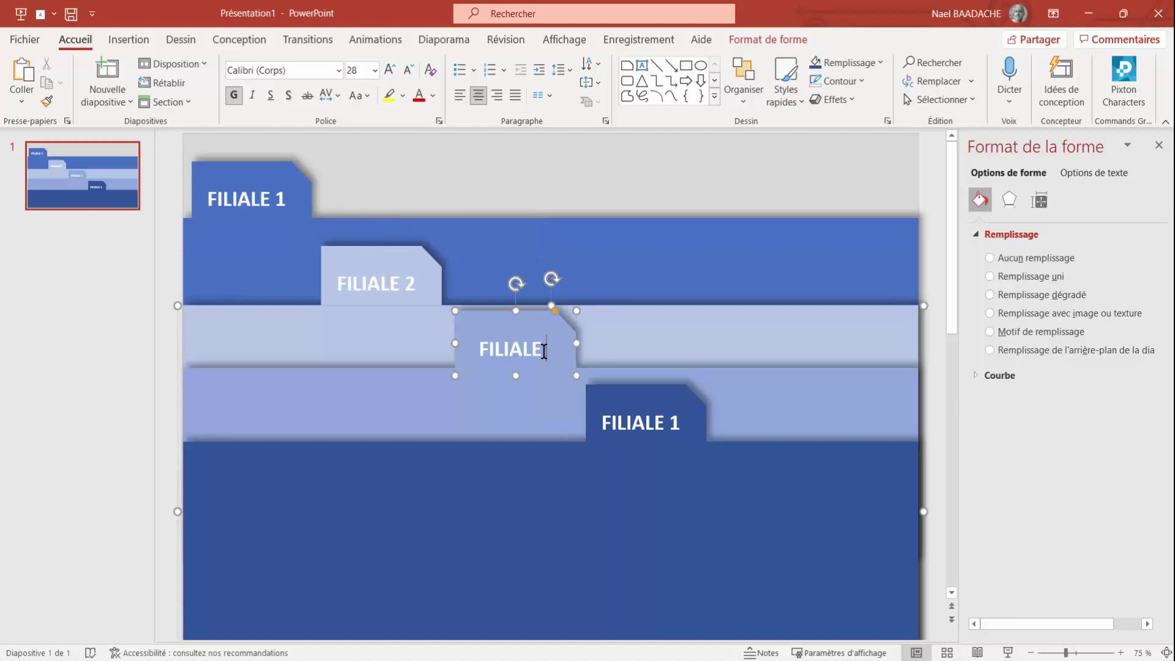
pyautogui.write('3')
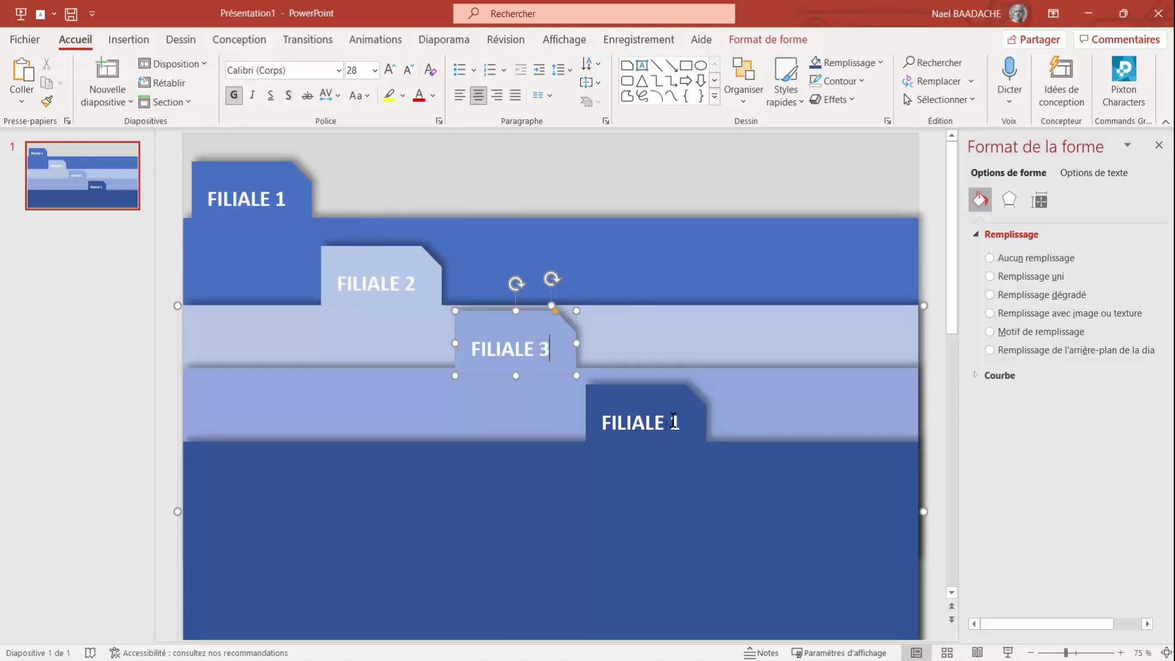
pyautogui.click(669, 424)
pyautogui.write('4')
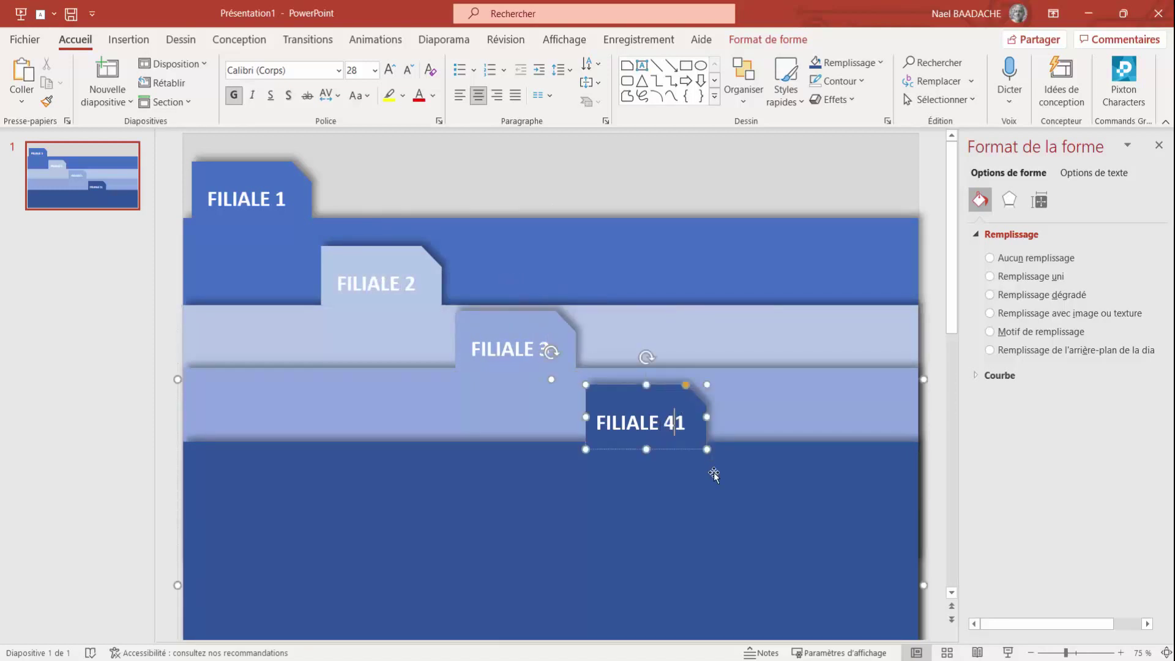
pyautogui.press('Delete')
pyautogui.click(631, 247)
pyautogui.scroll(-3, 631, 251)
# - Select the FILIALE 2, 3 and 4 bands together and drag them down to expose FILIALE 1
pyautogui.scroll(-2, 633, 251)
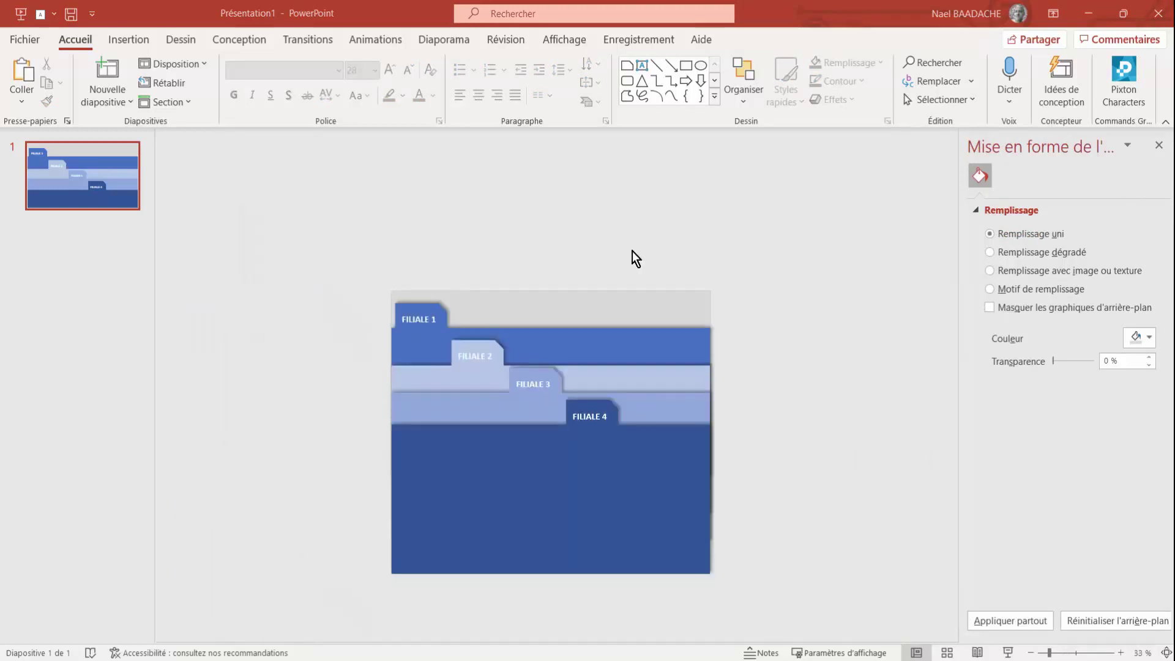
pyautogui.click(527, 335)
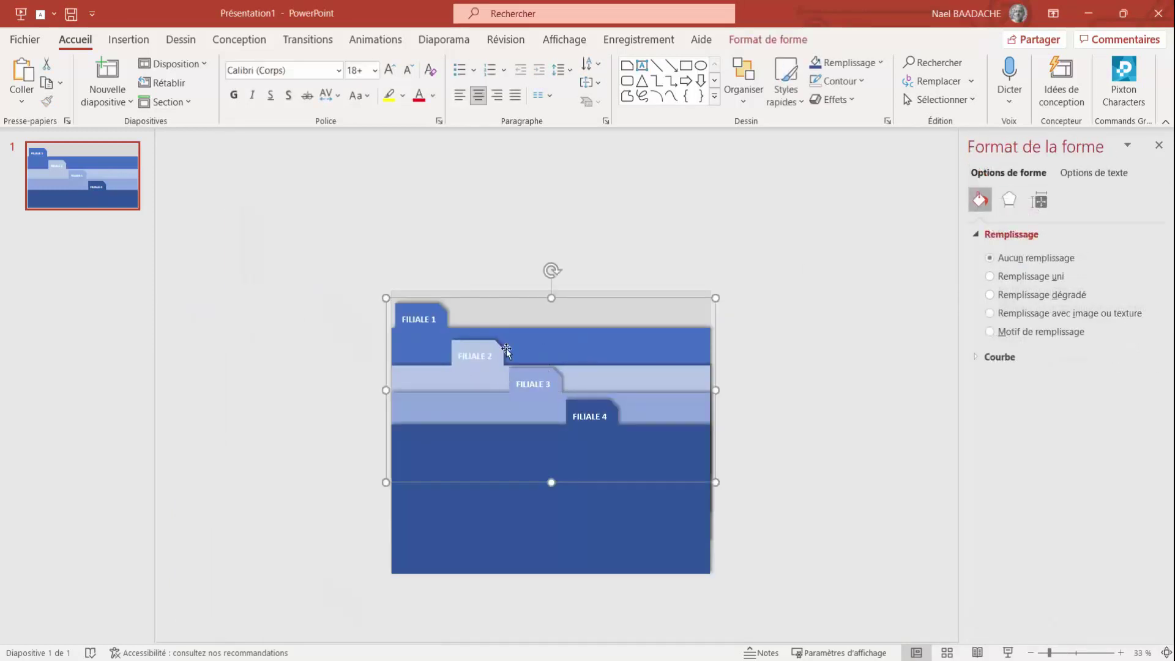
pyautogui.click(455, 378)
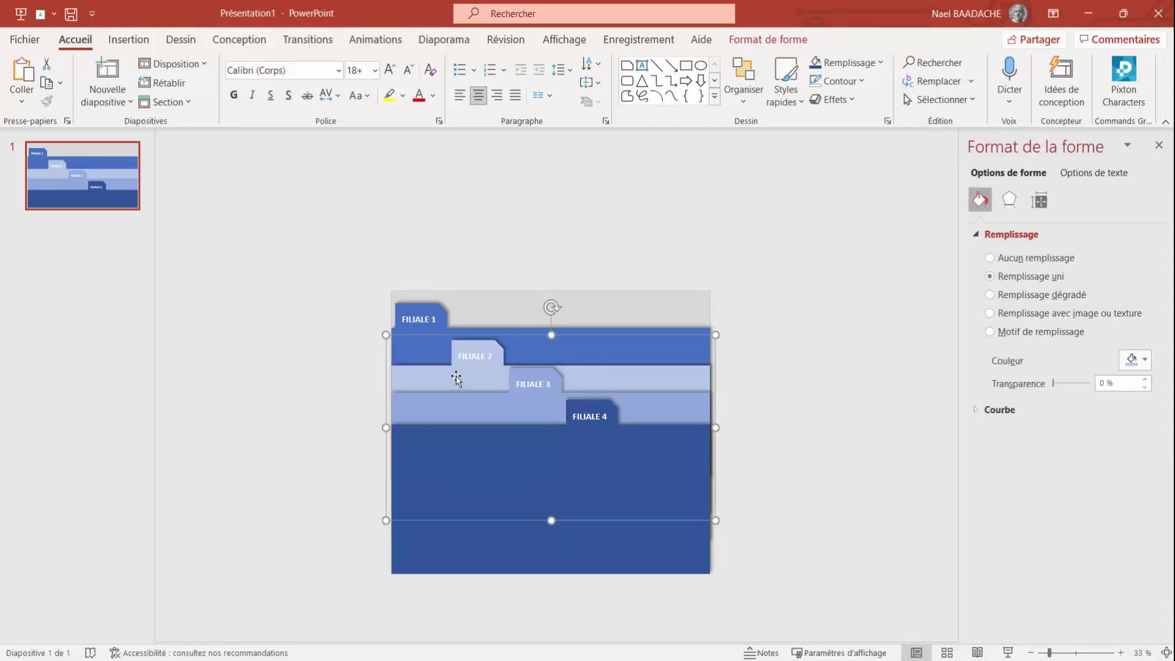
pyautogui.keyDown('shift'); pyautogui.click(490, 409); pyautogui.keyUp('shift')
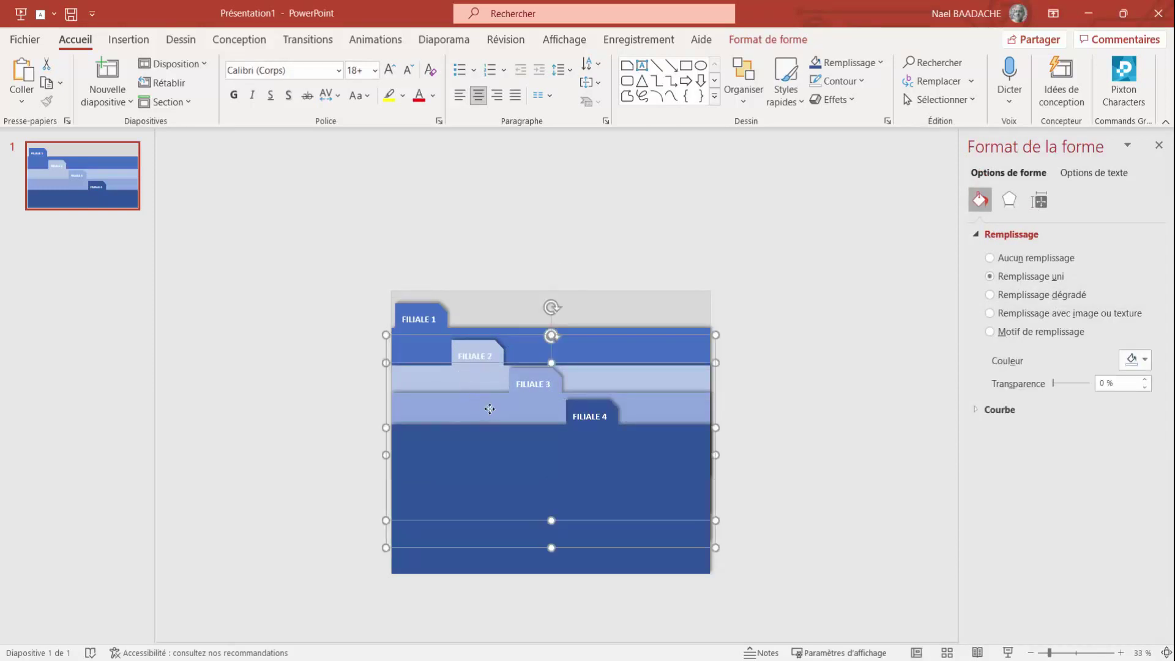
pyautogui.keyDown('shift'); pyautogui.click(514, 465); pyautogui.keyUp('shift')
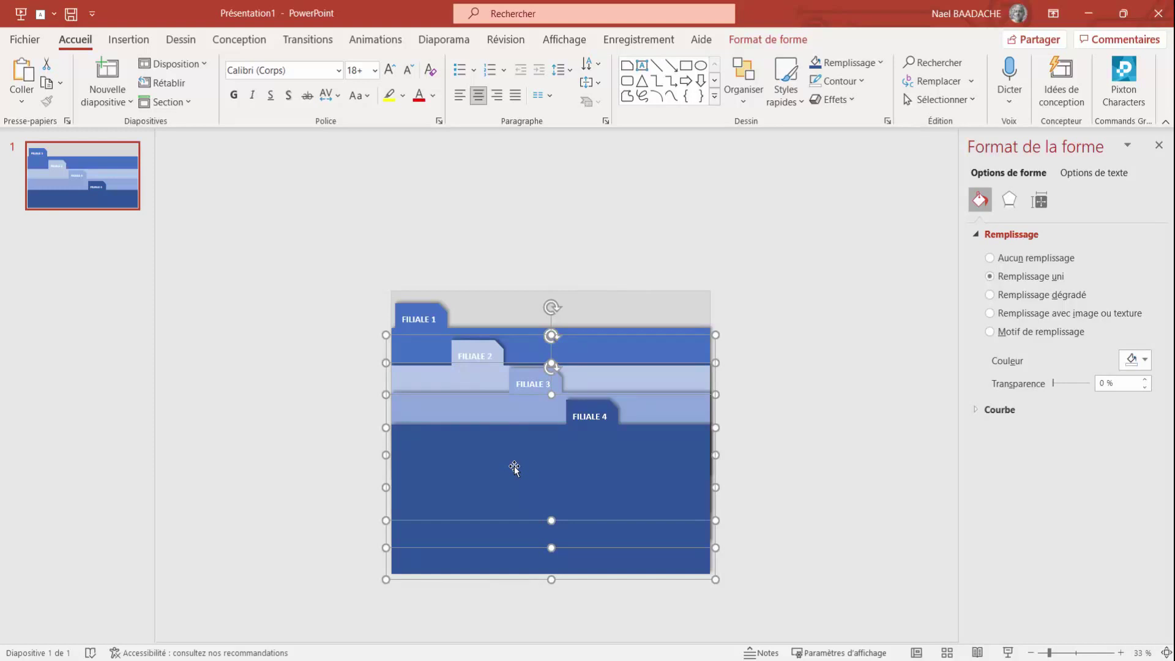
pyautogui.moveTo(514, 465); pyautogui.dragTo(512, 573)
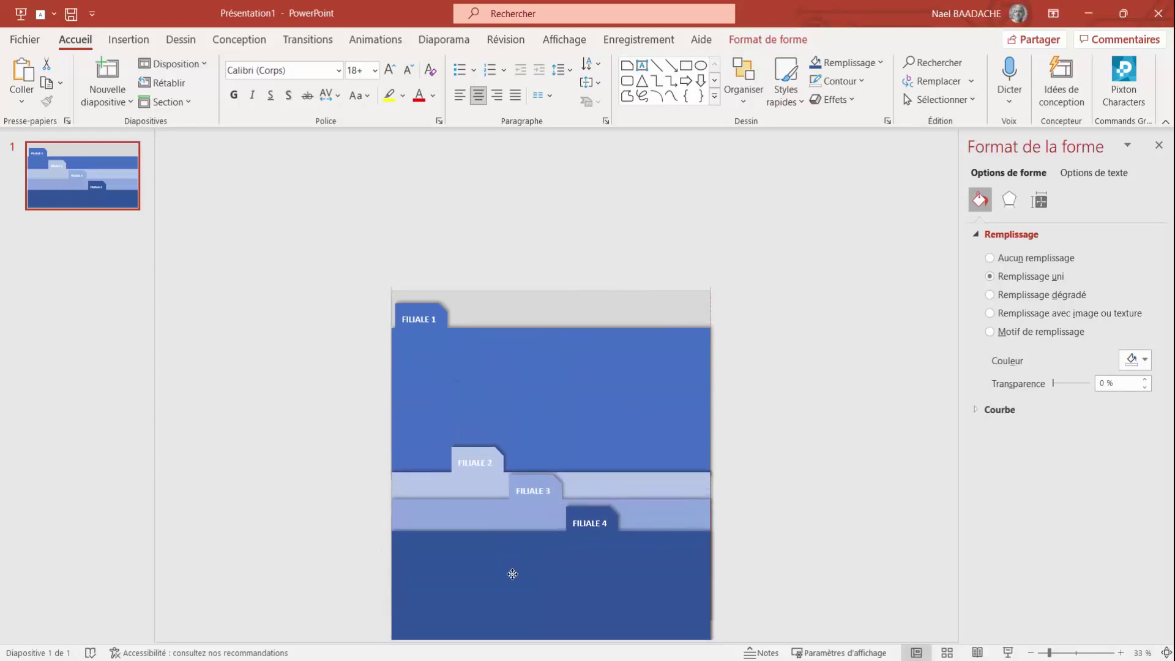
pyautogui.moveTo(512, 573); pyautogui.dragTo(512, 573)
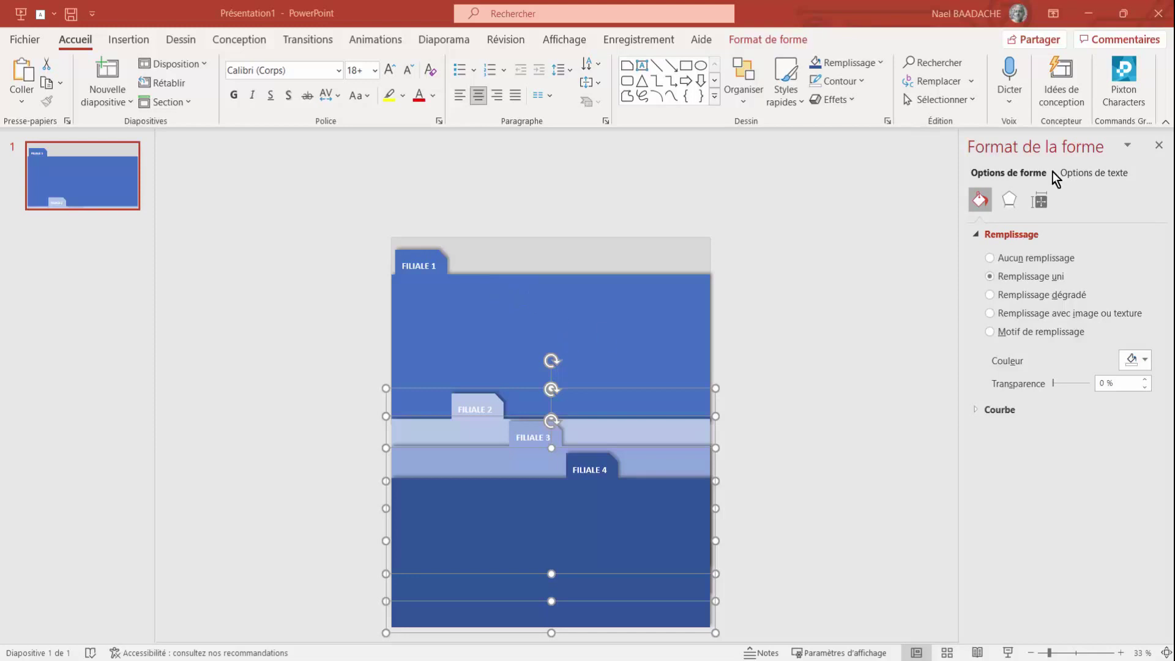
# - Minimise PowerPoint and open the Classeur1.xlsx workbook from the desktop in Excel
pyautogui.click(1090, 16)
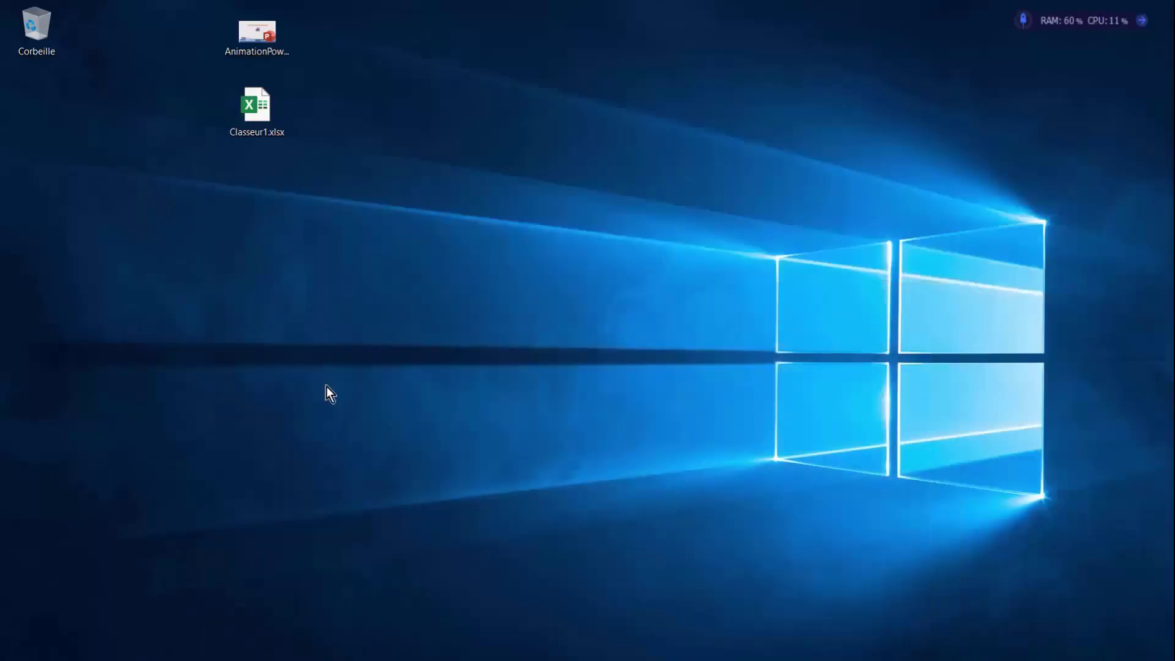
pyautogui.click(256, 122)
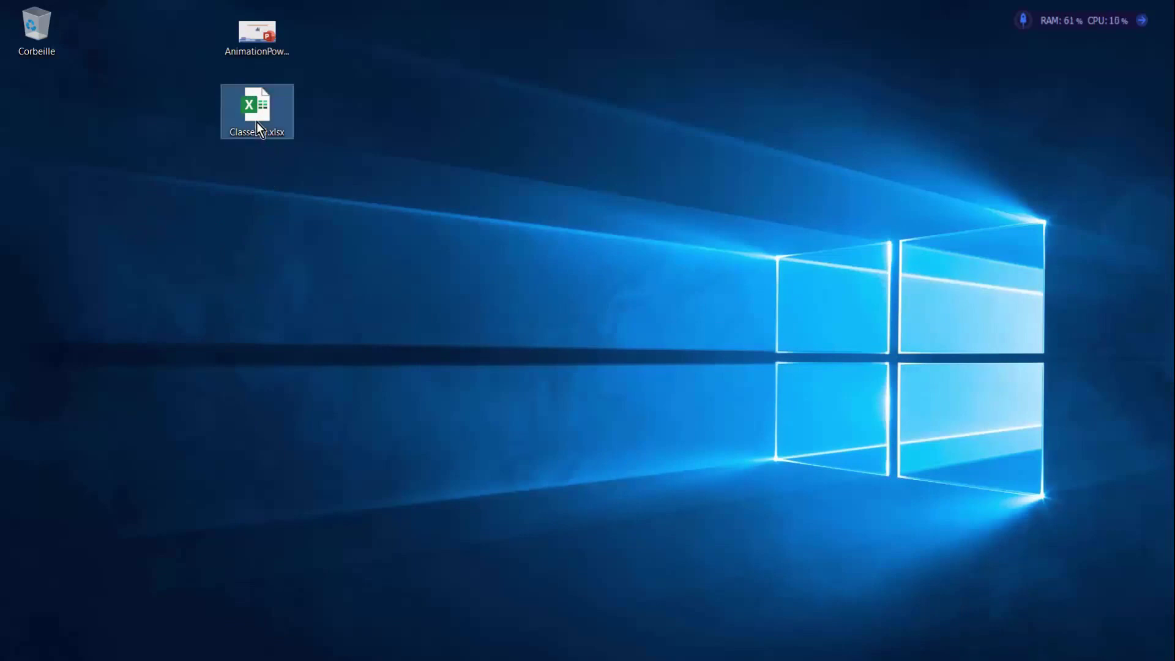
pyautogui.click(535, 361)
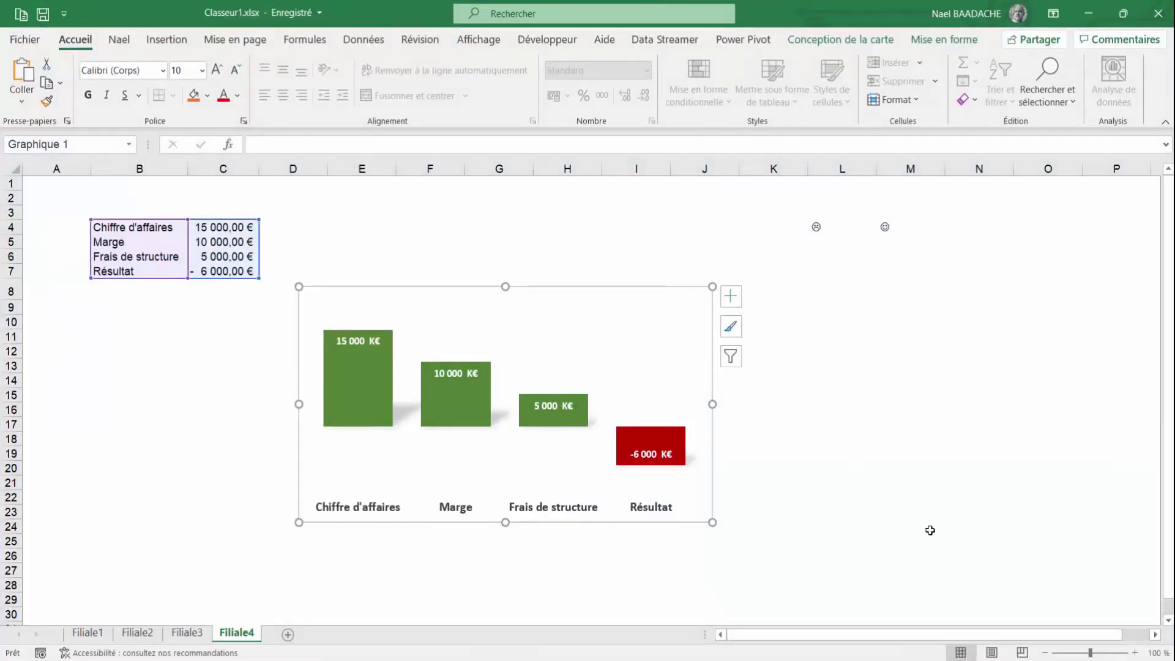
pyautogui.click(918, 514)
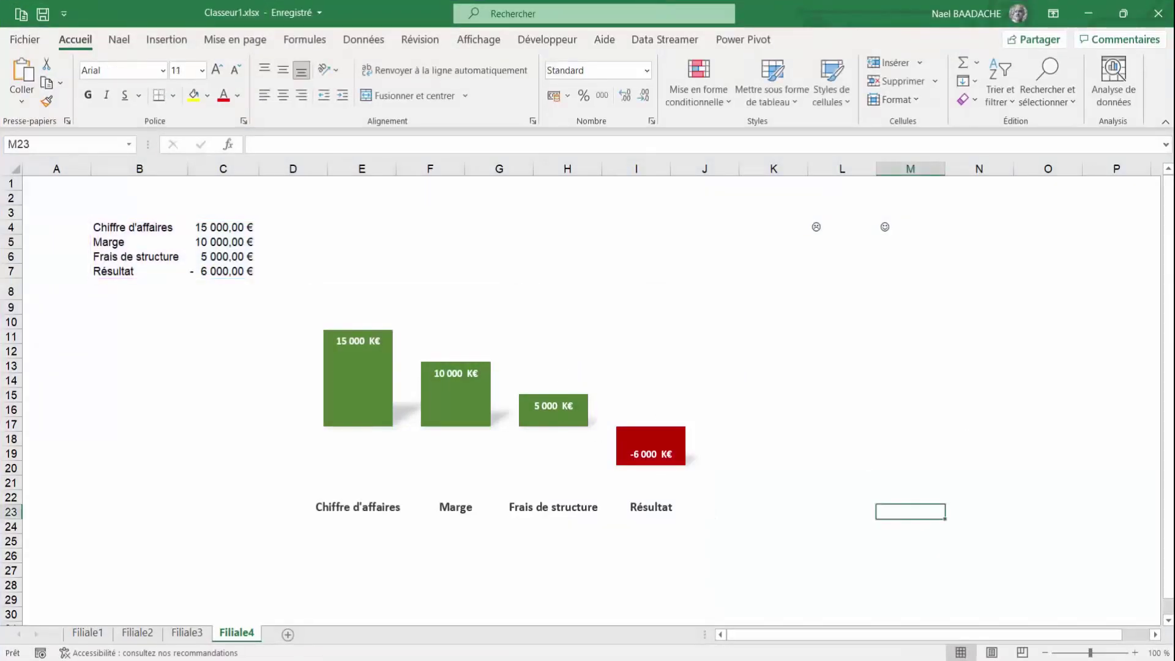
# - Select the chart on Excel's Filiale1 sheet, then switch back to Présentation1 in PowerPoint
pyautogui.click(84, 636)
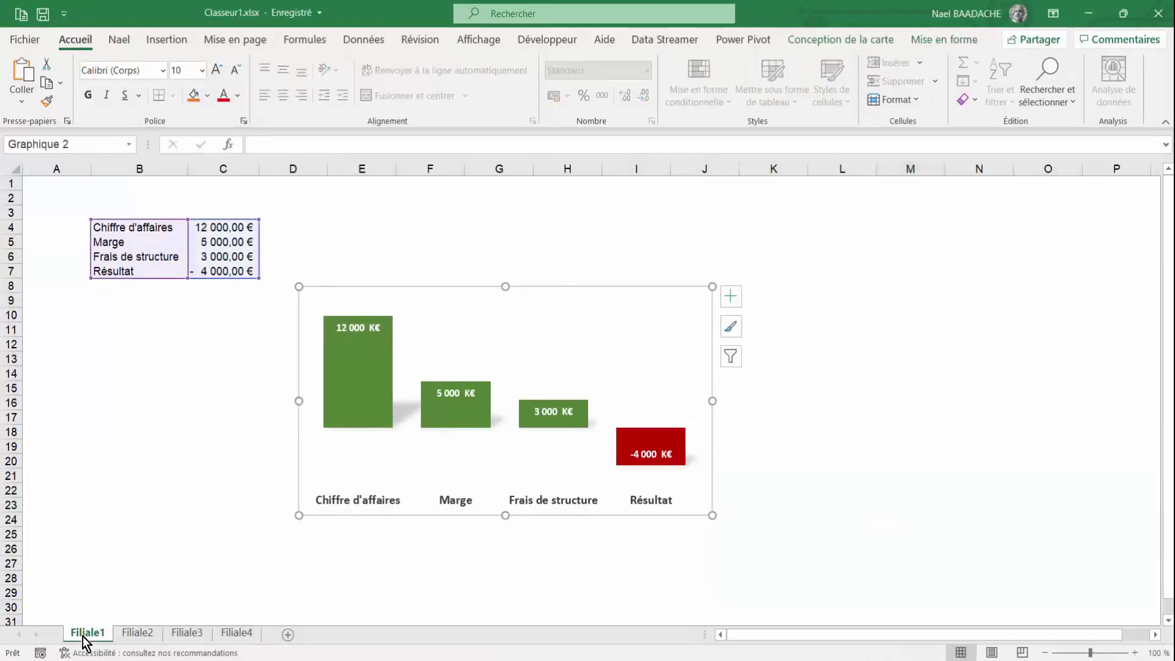
pyautogui.click(656, 288)
pyautogui.click(676, 321)
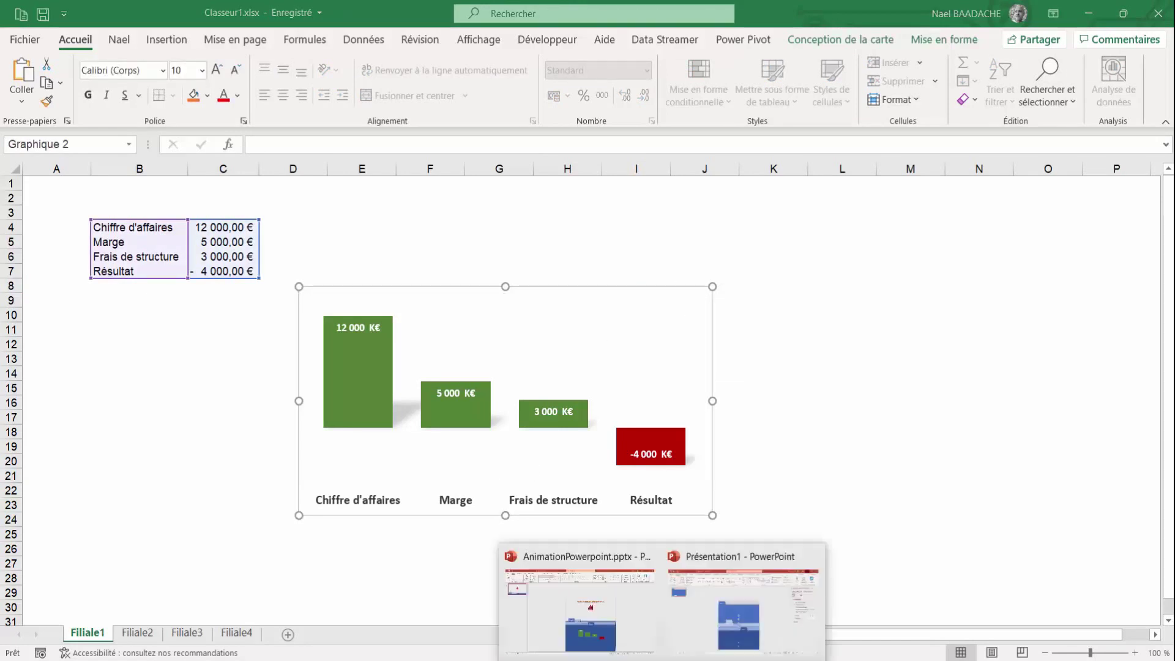
pyautogui.click(592, 642)
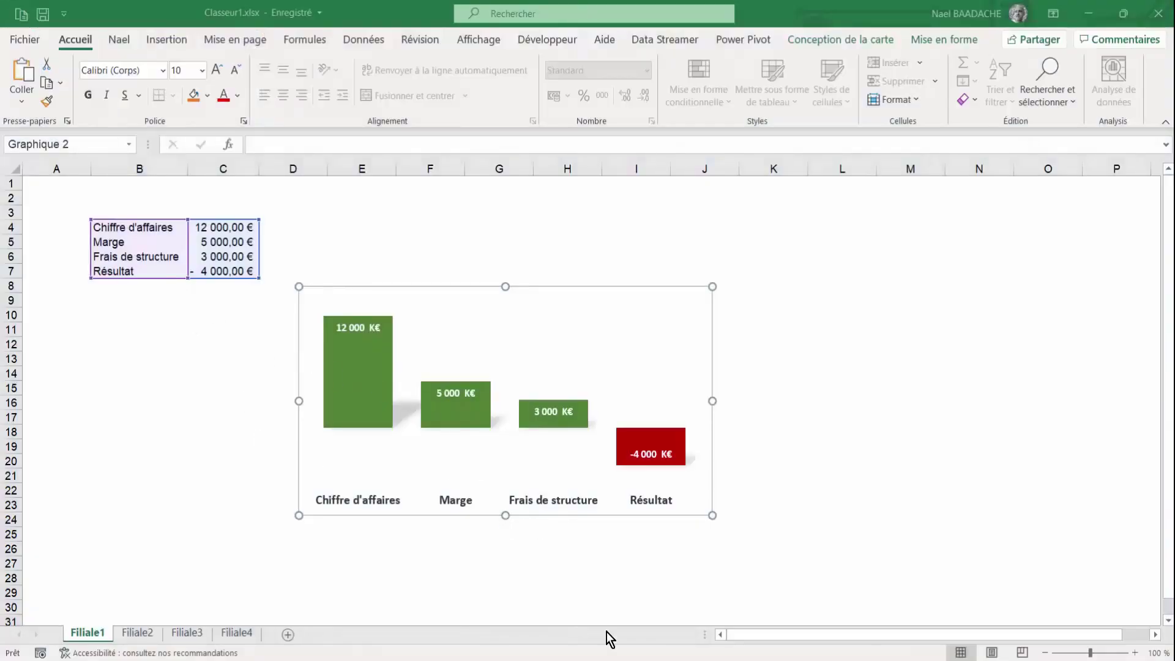
pyautogui.click(606, 635)
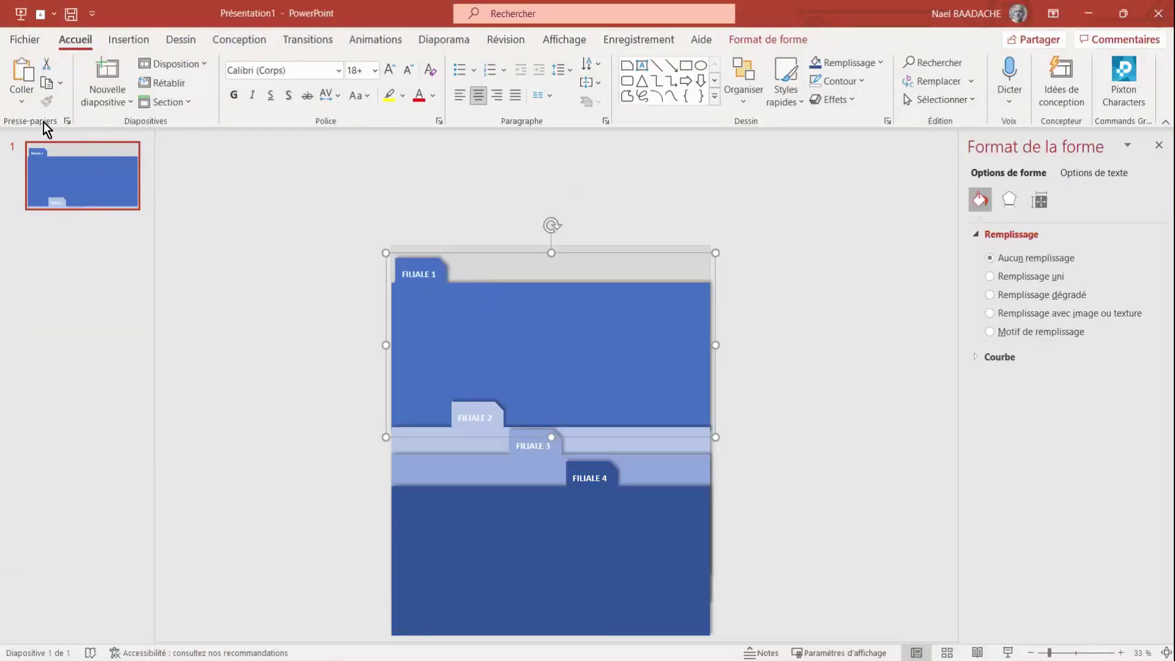
# - Paste Special the Filiale1 chart as a linked Microsoft Excel chart object
pyautogui.click(21, 105)
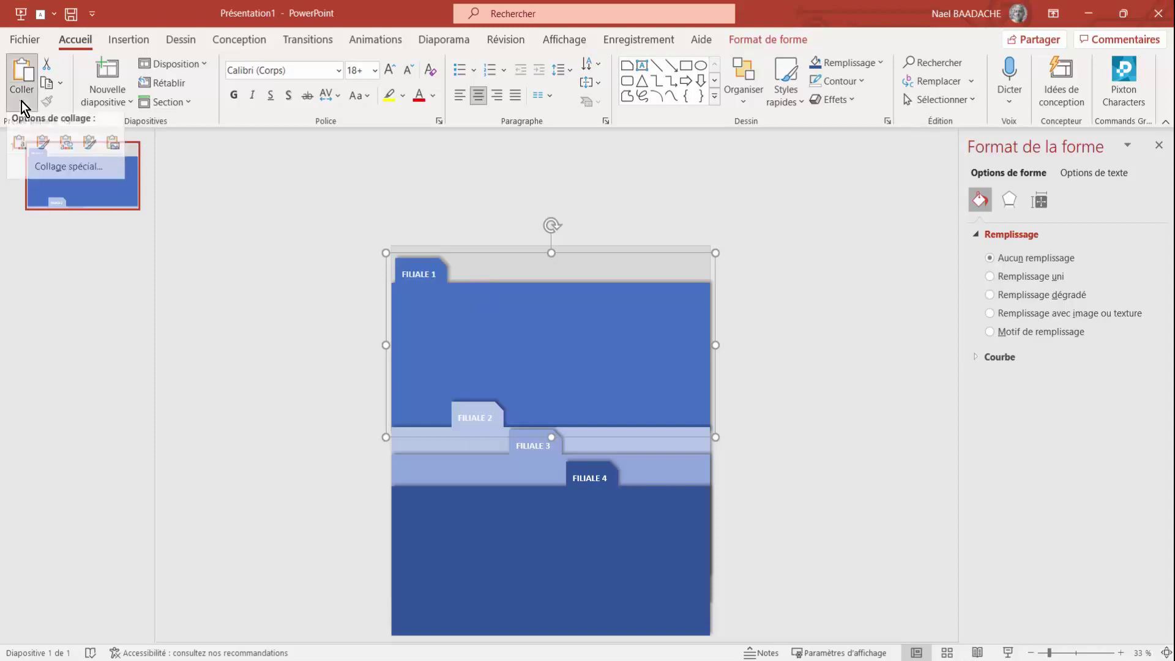
pyautogui.click(54, 177)
pyautogui.click(412, 298)
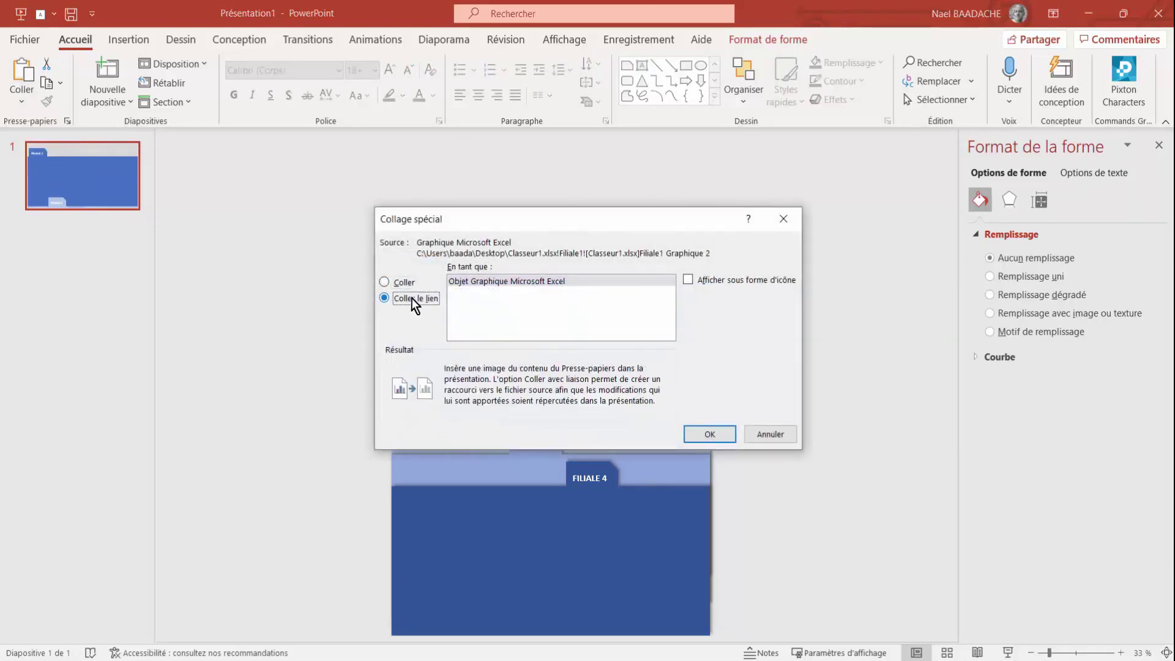
pyautogui.click(482, 281)
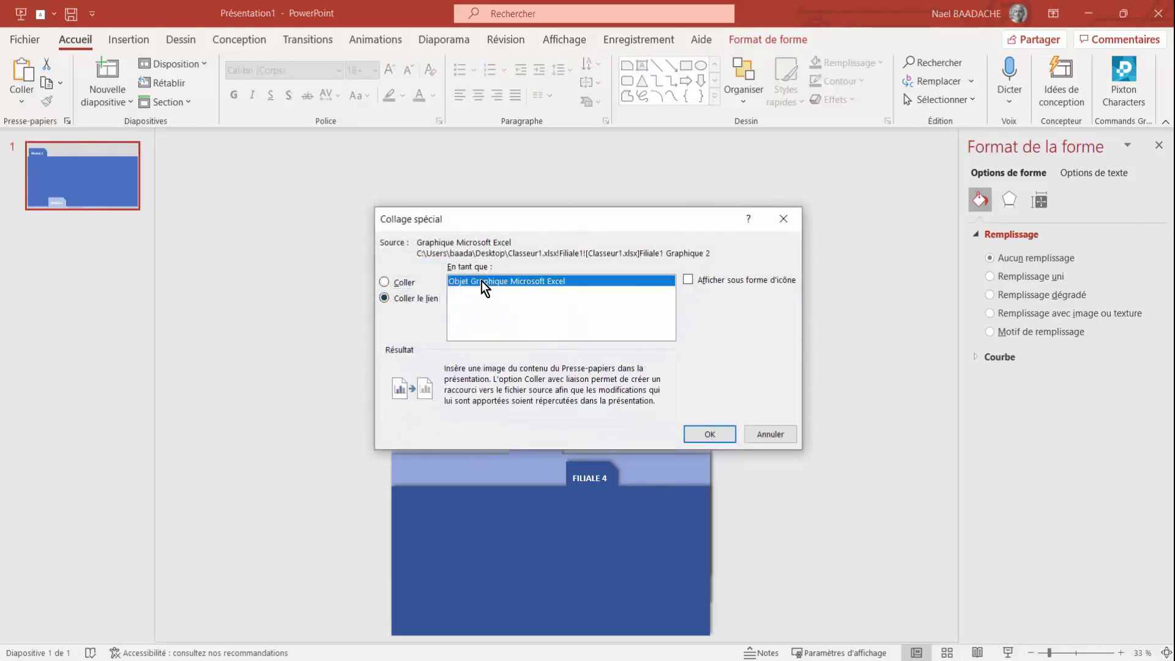
pyautogui.click(710, 434)
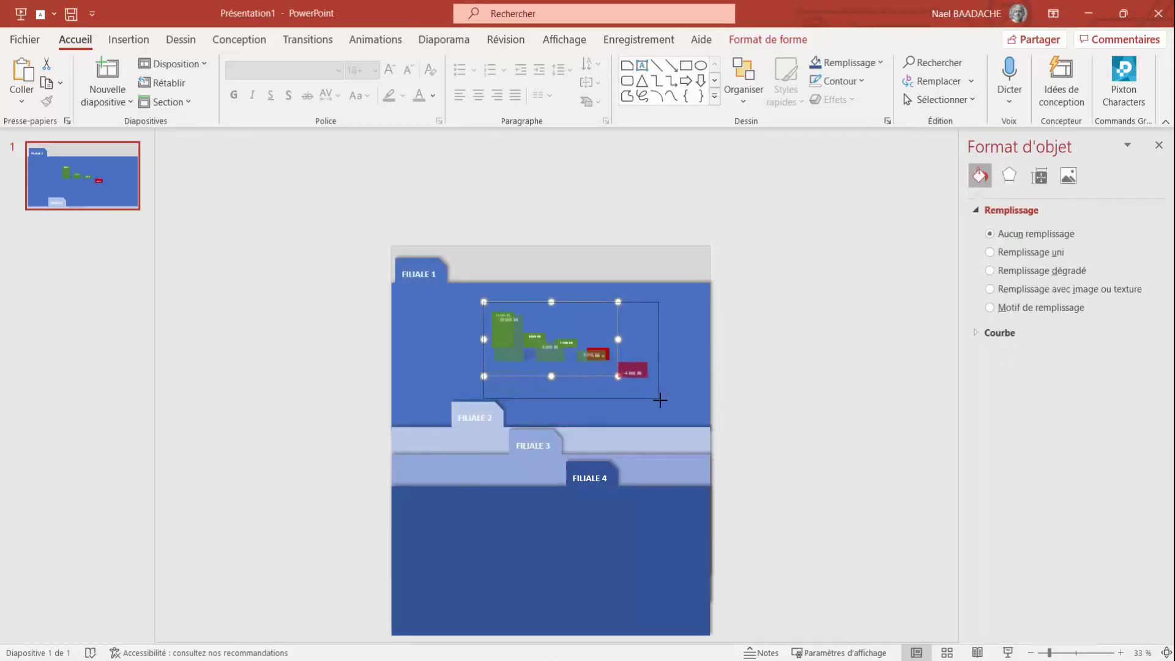
# - Enlarge and position the chart inside the FILIALE 1 panel, then select it with the panel
pyautogui.moveTo(616, 379); pyautogui.dragTo(663, 401)
pyautogui.moveTo(616, 358); pyautogui.dragTo(596, 354)
pyautogui.click(829, 402)
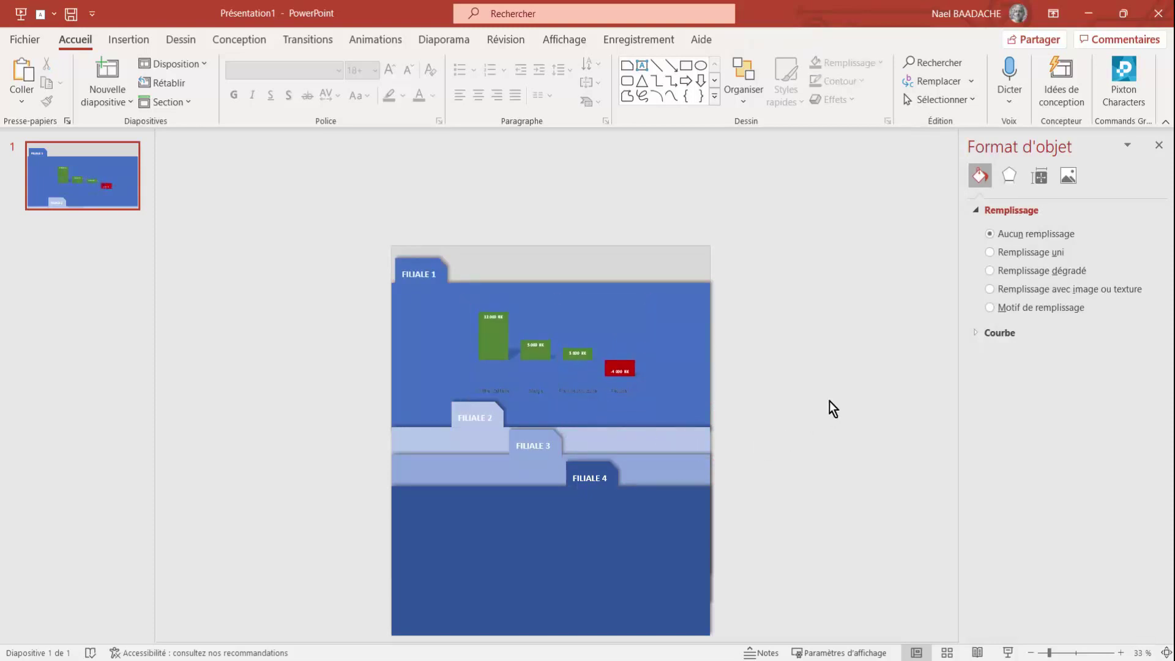
pyautogui.click(686, 437)
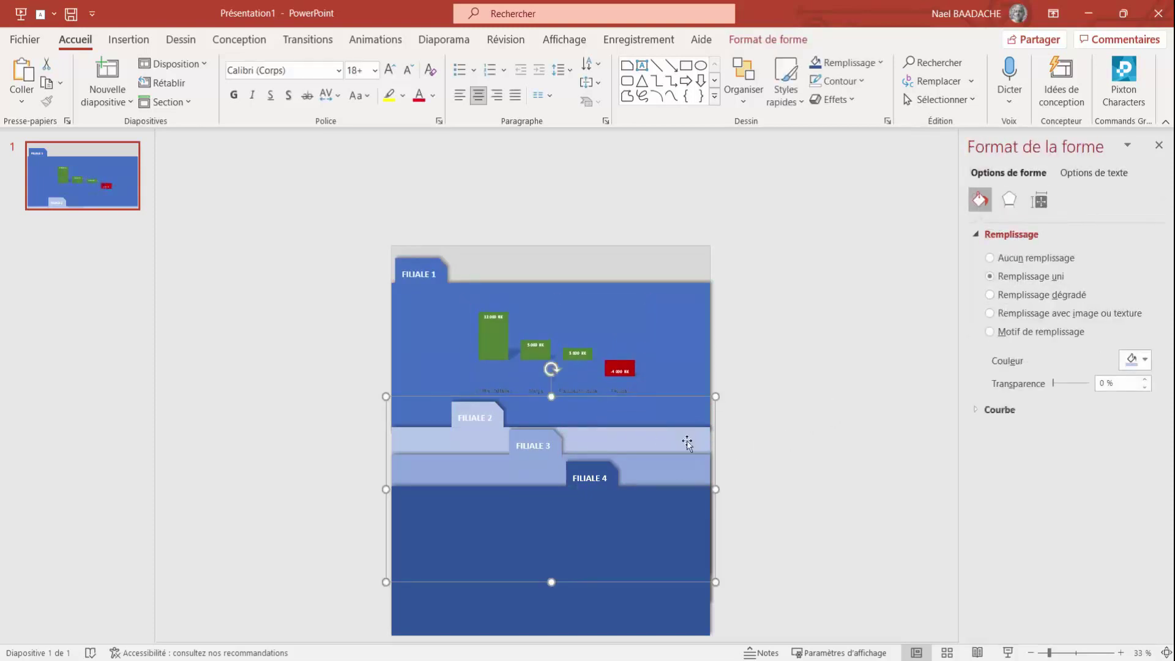
pyautogui.moveTo(686, 441)
pyautogui.mouseDown()
pyautogui.moveTo(686, 431)
pyautogui.moveTo(684, 445)
pyautogui.mouseUp()
pyautogui.click(605, 375)
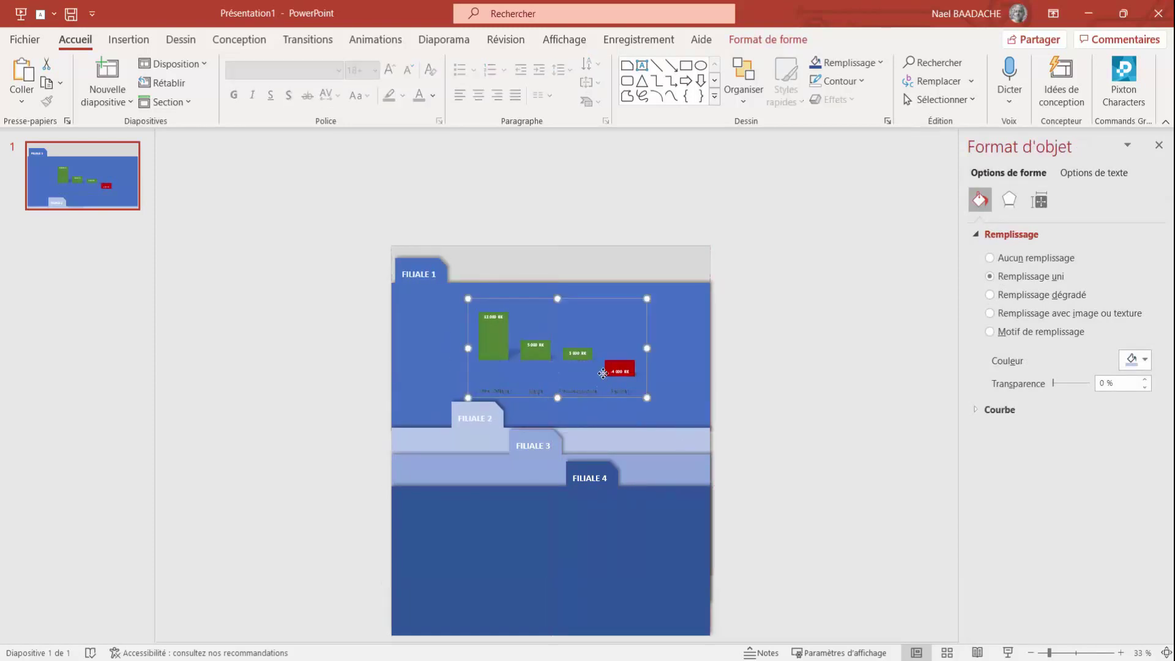
pyautogui.keyDown('shift'); pyautogui.click(690, 296); pyautogui.keyUp('shift')
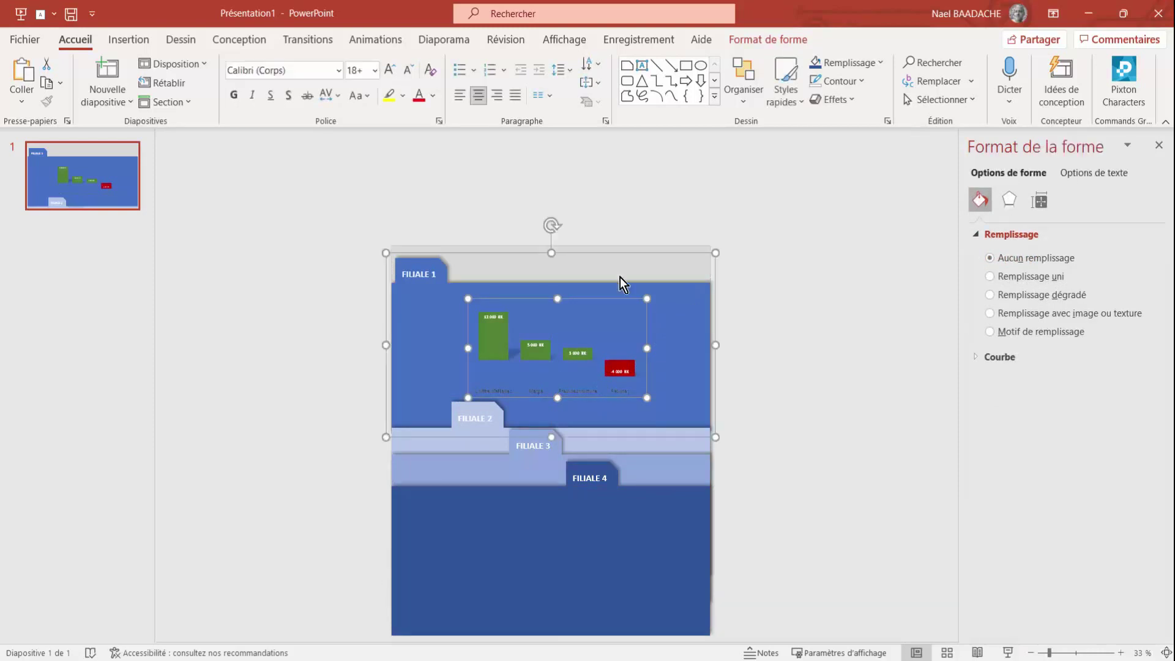
# - Group the chart with the FILIALE 1 panel and move the group up
pyautogui.rightClick(680, 292)
pyautogui.moveTo(724, 400)
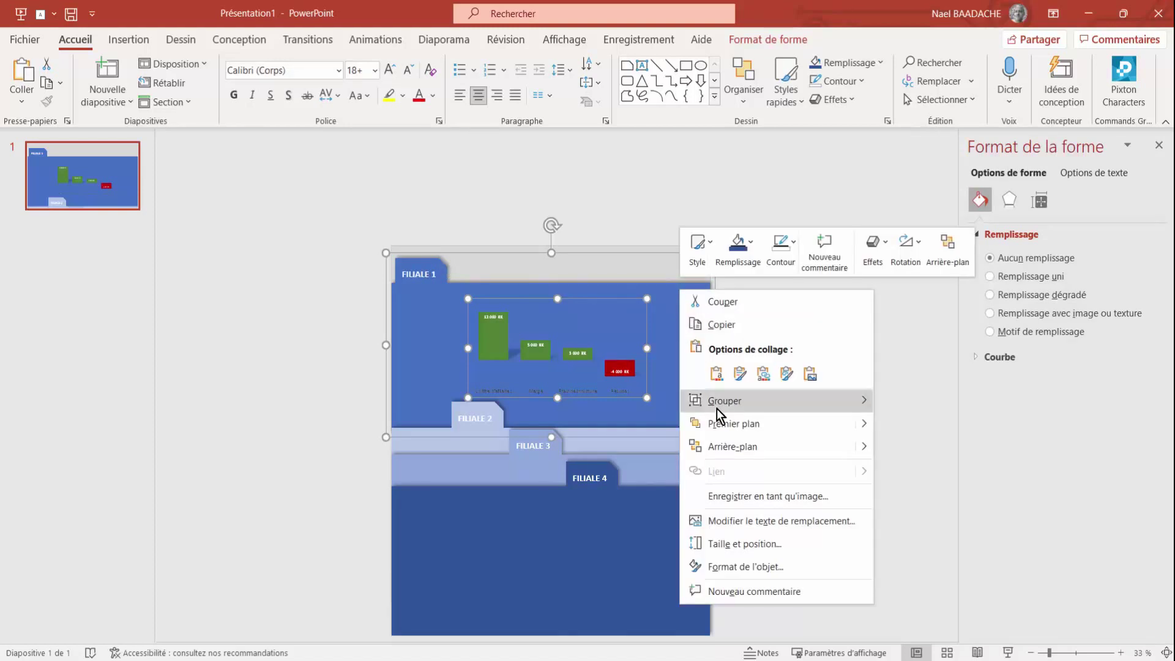
pyautogui.click(902, 401)
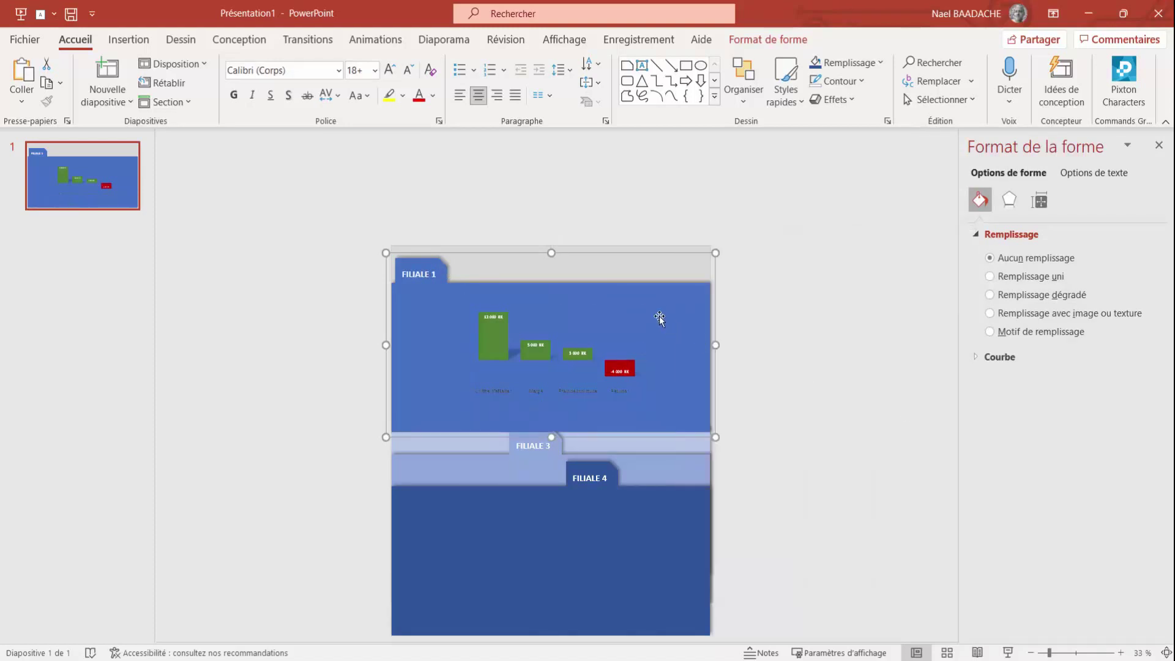
pyautogui.moveTo(661, 313); pyautogui.dragTo(662, 279)
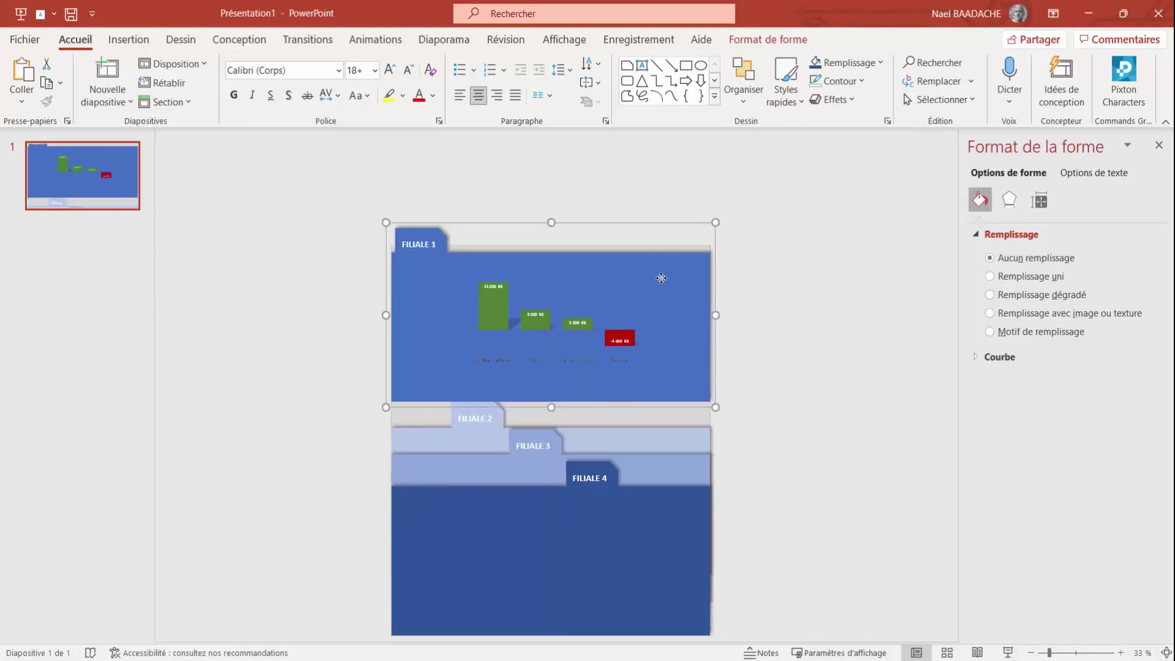
# - Send the FILIALE 1 group to the back and slide the FILIALE 2 panel up over it
pyautogui.rightClick(661, 278)
pyautogui.click(700, 441)
pyautogui.click(615, 434)
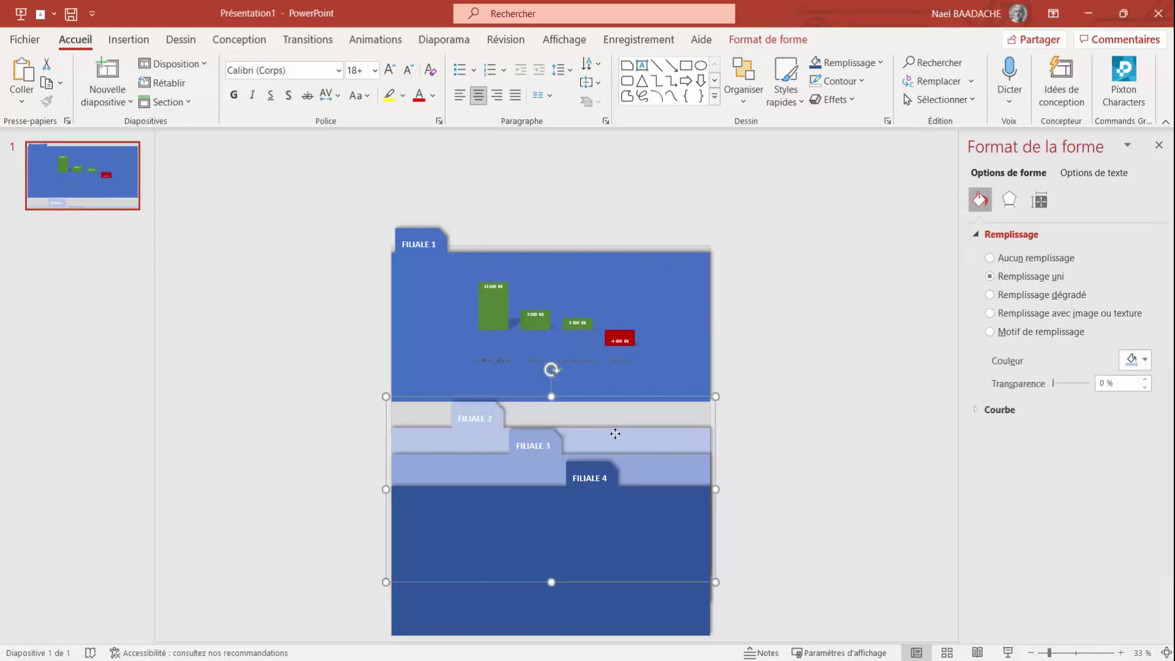
pyautogui.moveTo(615, 433); pyautogui.dragTo(613, 289)
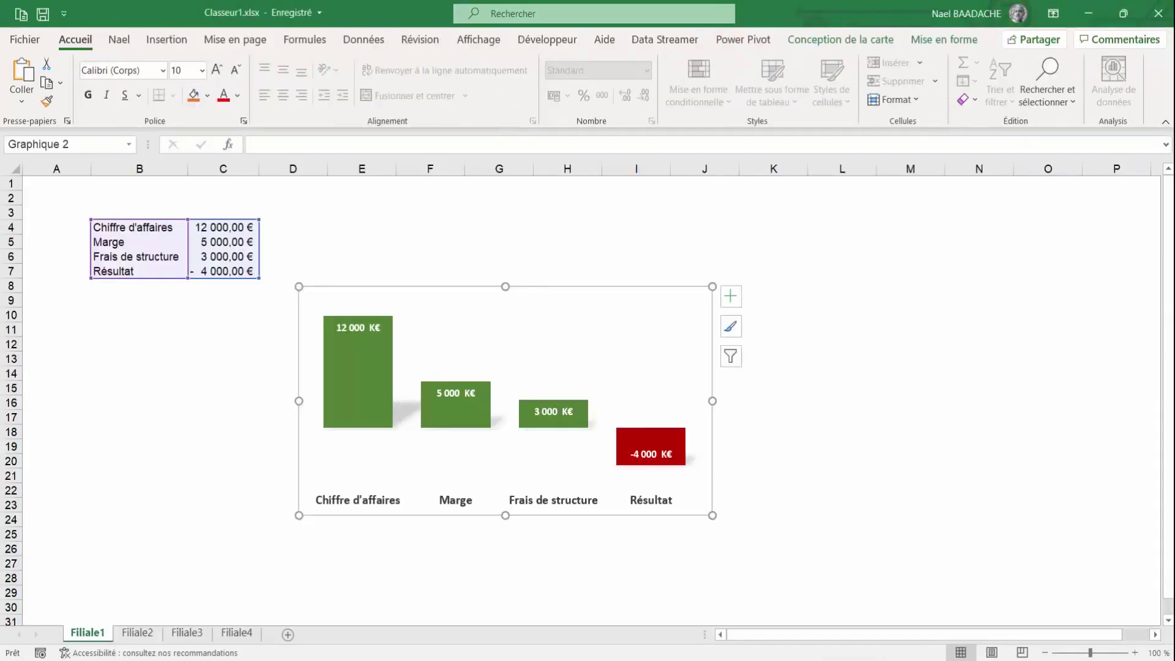
# - Switch to the Filiale2 sheet in Excel
pyautogui.click(137, 633)
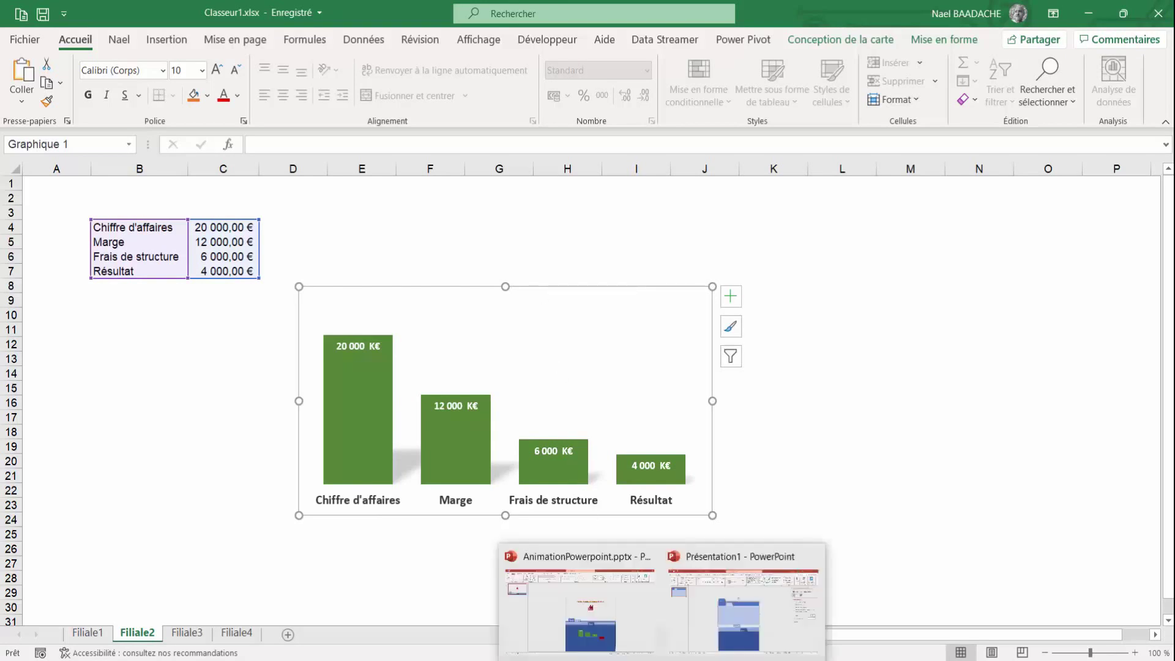
# - Back in Présentation1, Paste Special the Filiale2 chart as a linked Excel chart object
pyautogui.click(723, 637)
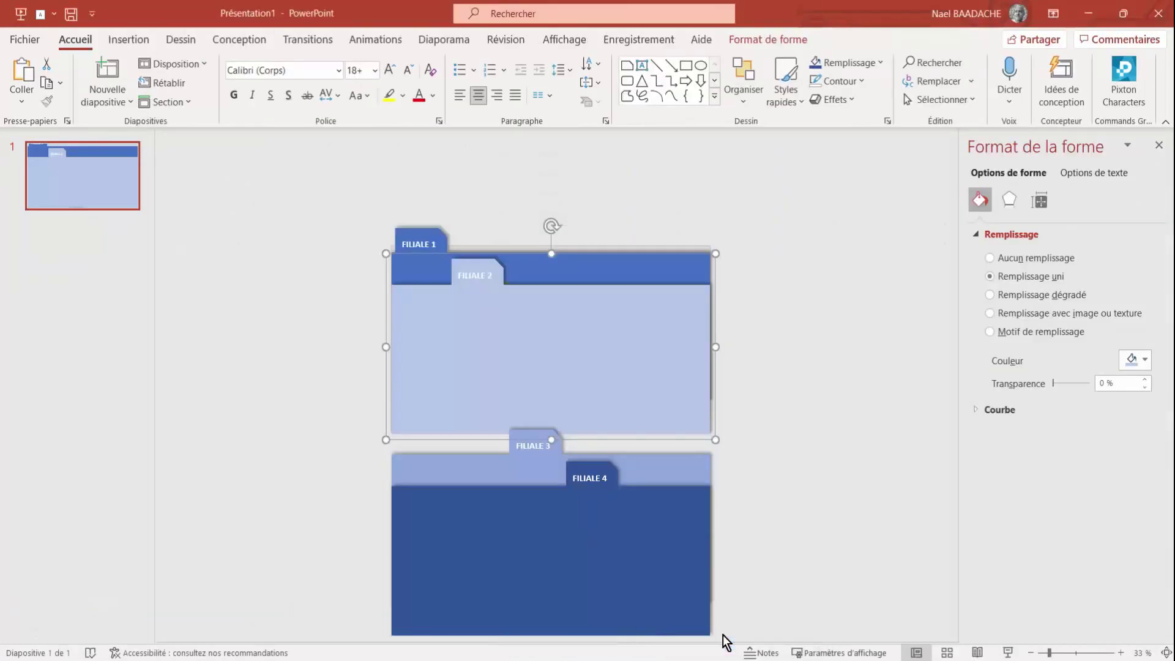
pyautogui.click(27, 100)
pyautogui.click(52, 169)
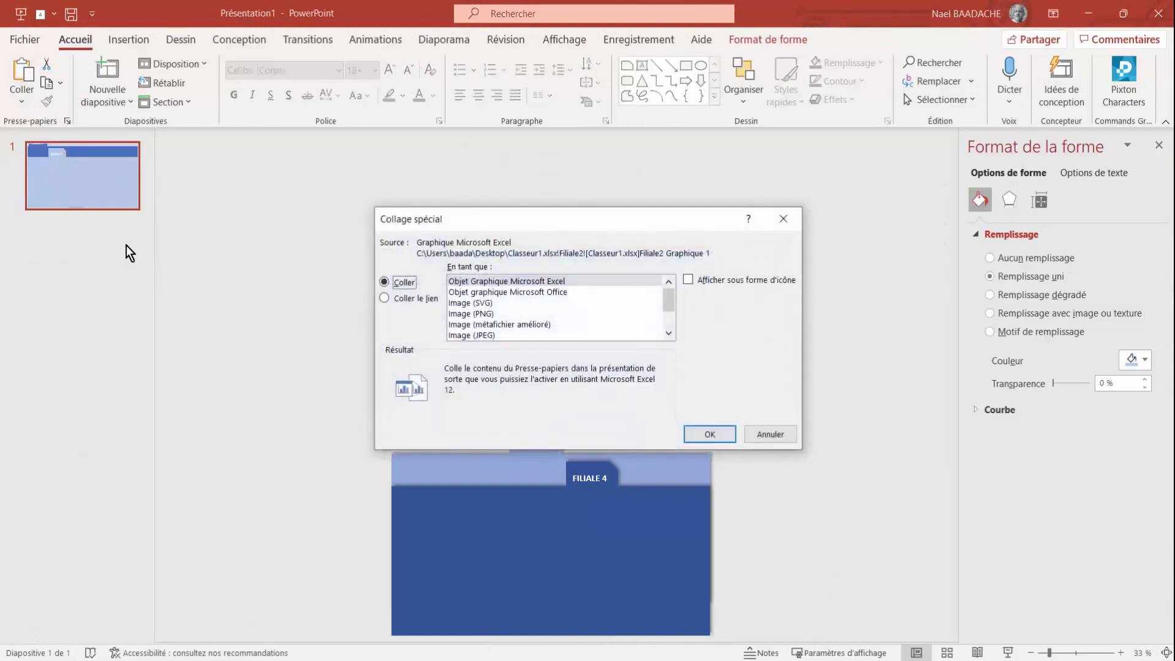
pyautogui.click(416, 300)
pyautogui.click(490, 281)
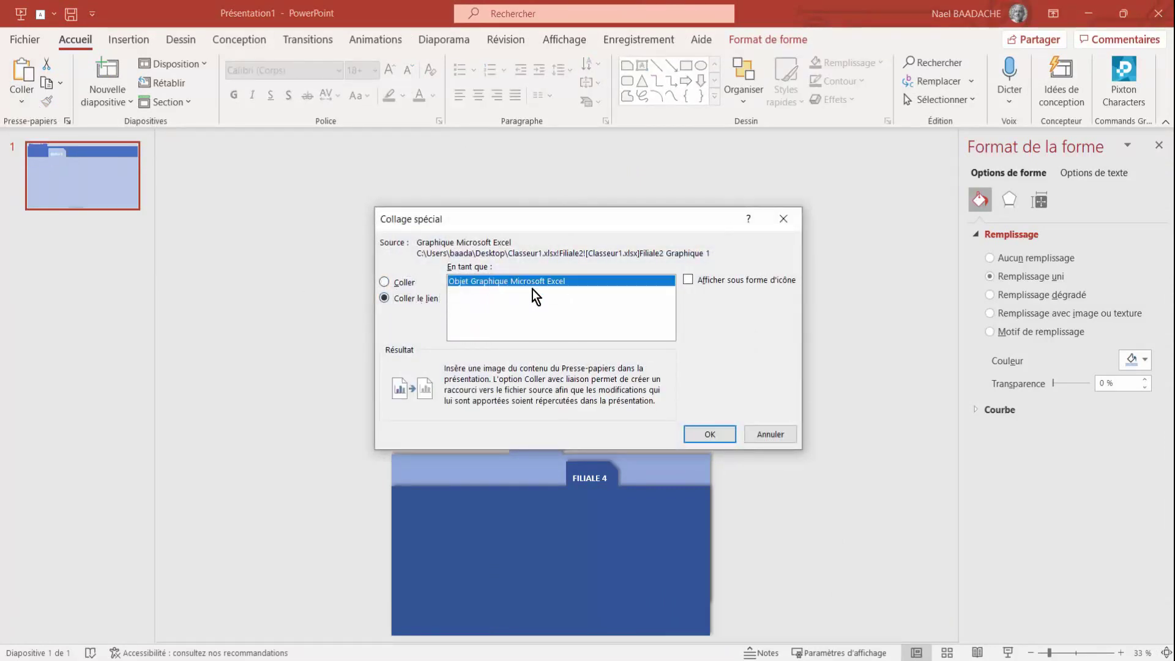
pyautogui.click(709, 433)
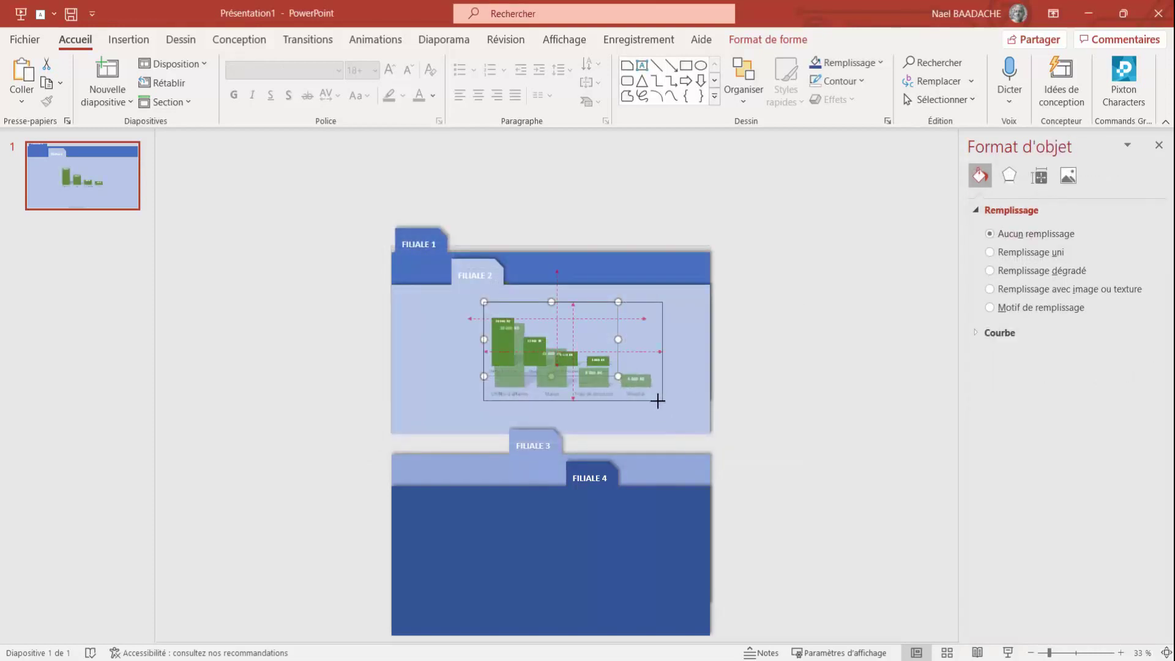
# - Enlarge the chart, move it into the FILIALE 2 panel, and select both
pyautogui.moveTo(617, 379); pyautogui.dragTo(665, 405)
pyautogui.moveTo(603, 364); pyautogui.dragTo(589, 364)
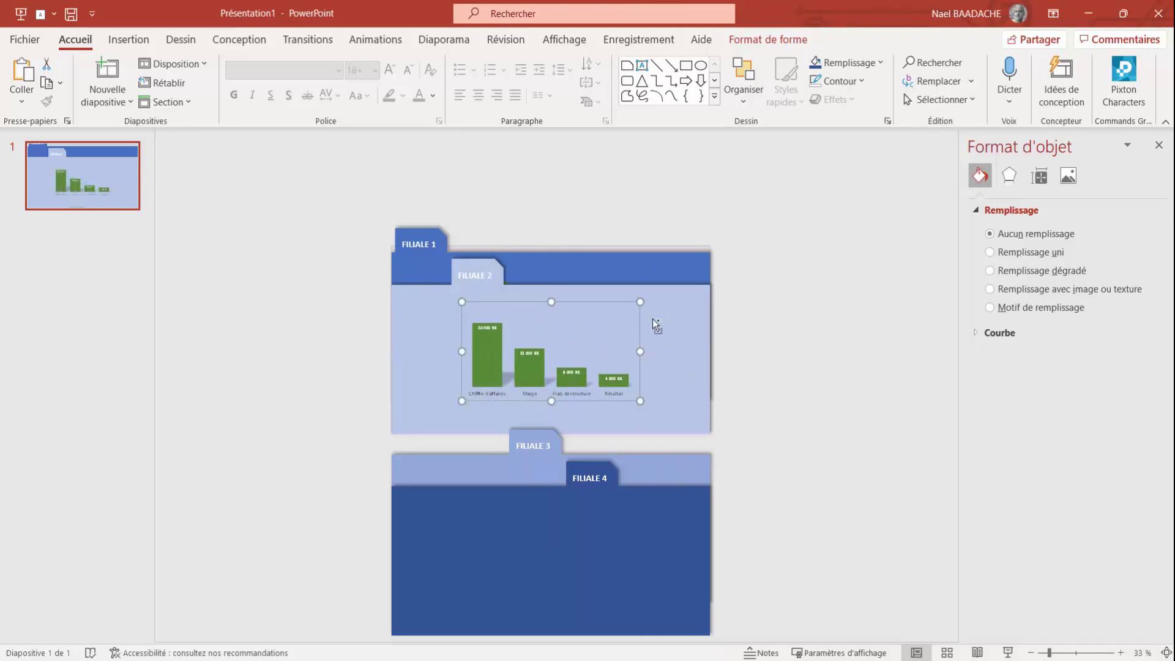
pyautogui.keyDown('shift'); pyautogui.click(681, 314); pyautogui.keyUp('shift')
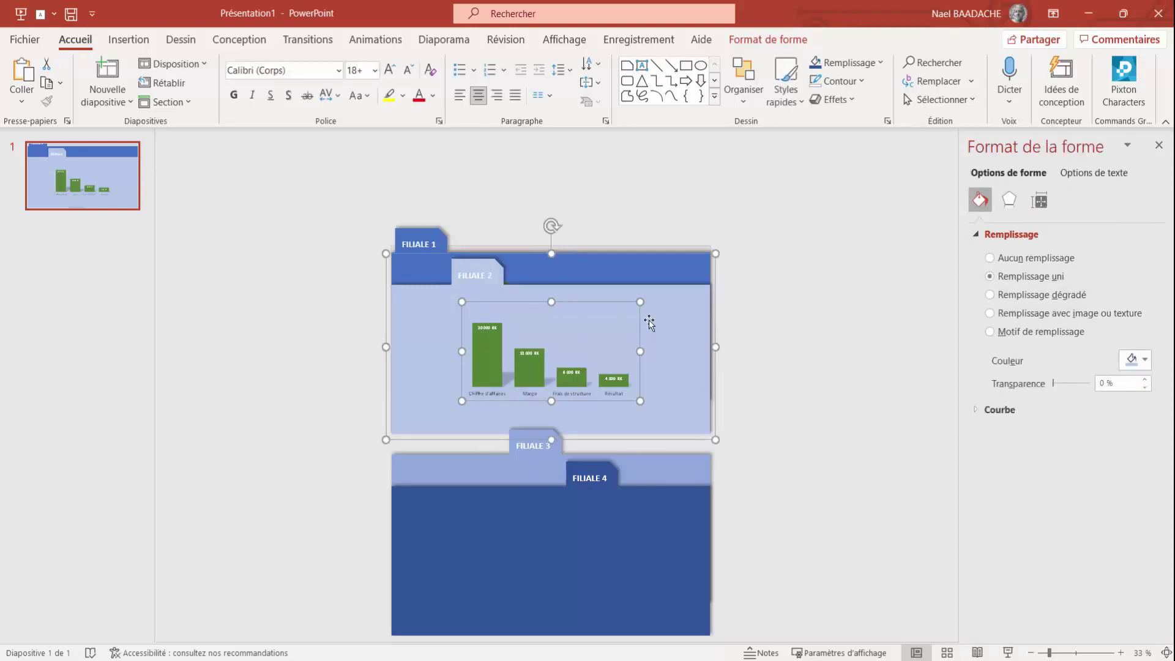
# - Group the chart with the FILIALE 2 panel and nudge the FILIALE 3 folder up
pyautogui.rightClick(687, 306)
pyautogui.moveTo(733, 417)
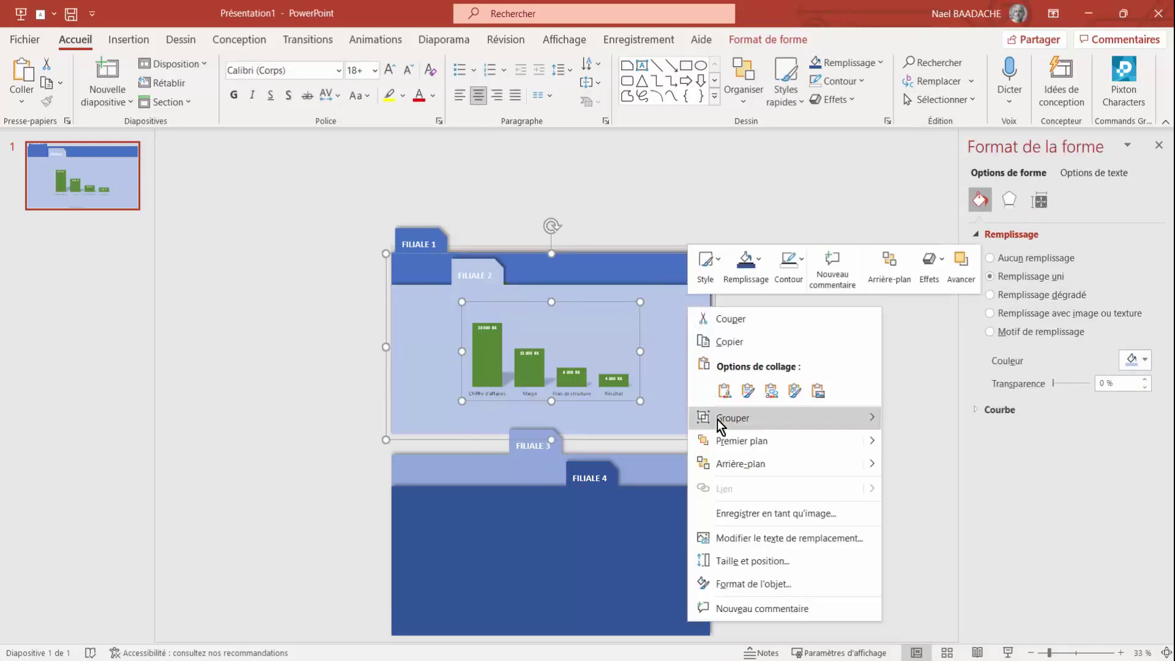
pyautogui.click(927, 419)
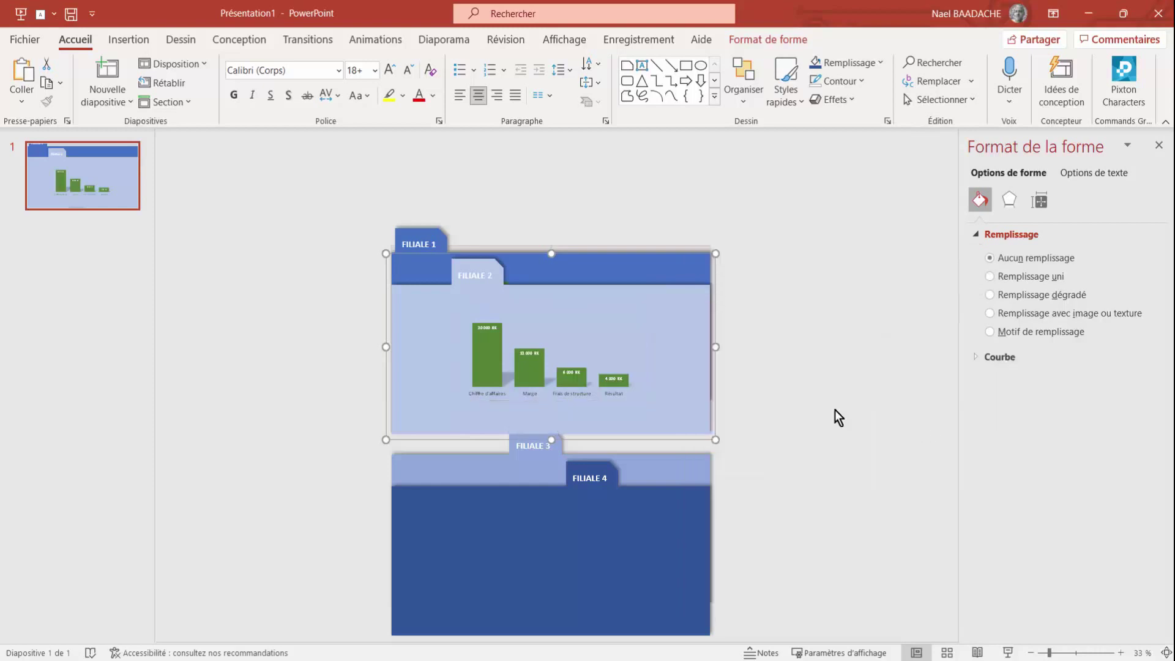
pyautogui.rightClick(679, 347)
pyautogui.moveTo(688, 467)
pyautogui.mouseDown()
pyautogui.moveTo(687, 432)
pyautogui.moveTo(686, 452)
pyautogui.mouseUp()
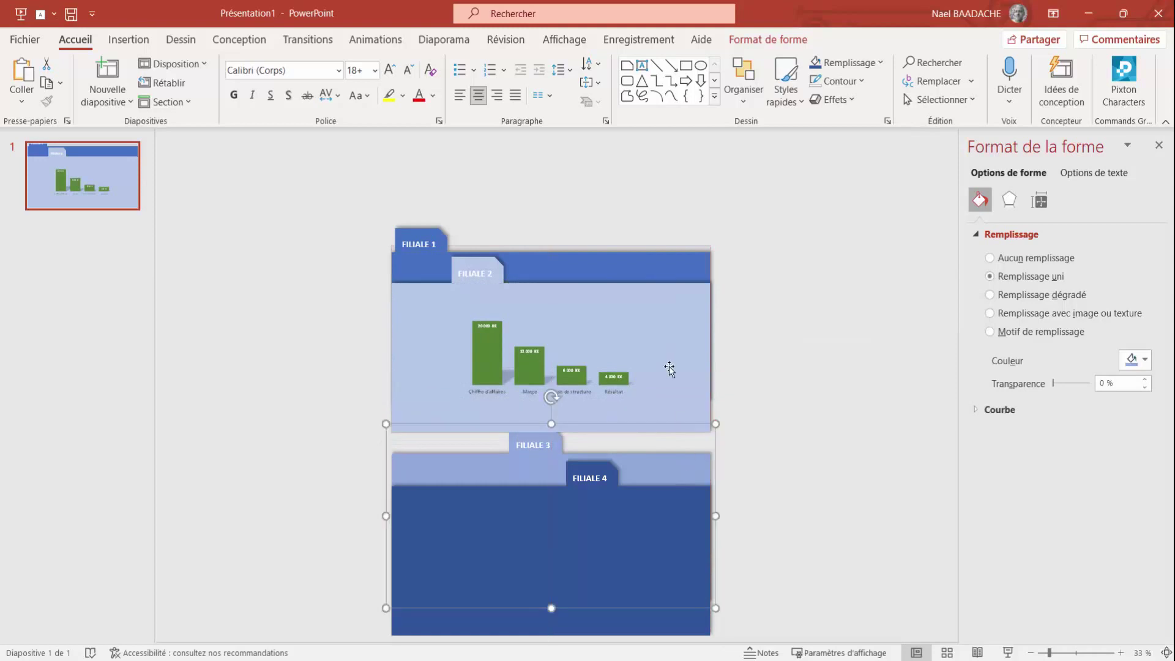
# - Send the FILIALE 2 panel back two levels and move FILIALE 3 up over it
pyautogui.click(668, 332)
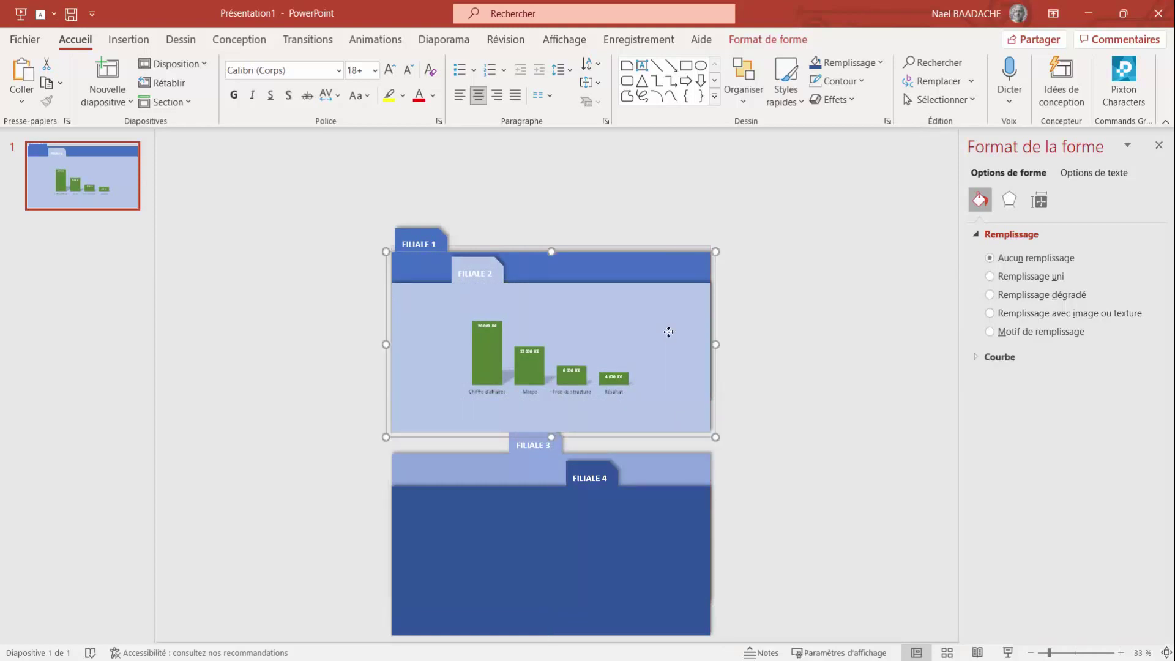
pyautogui.rightClick(669, 333)
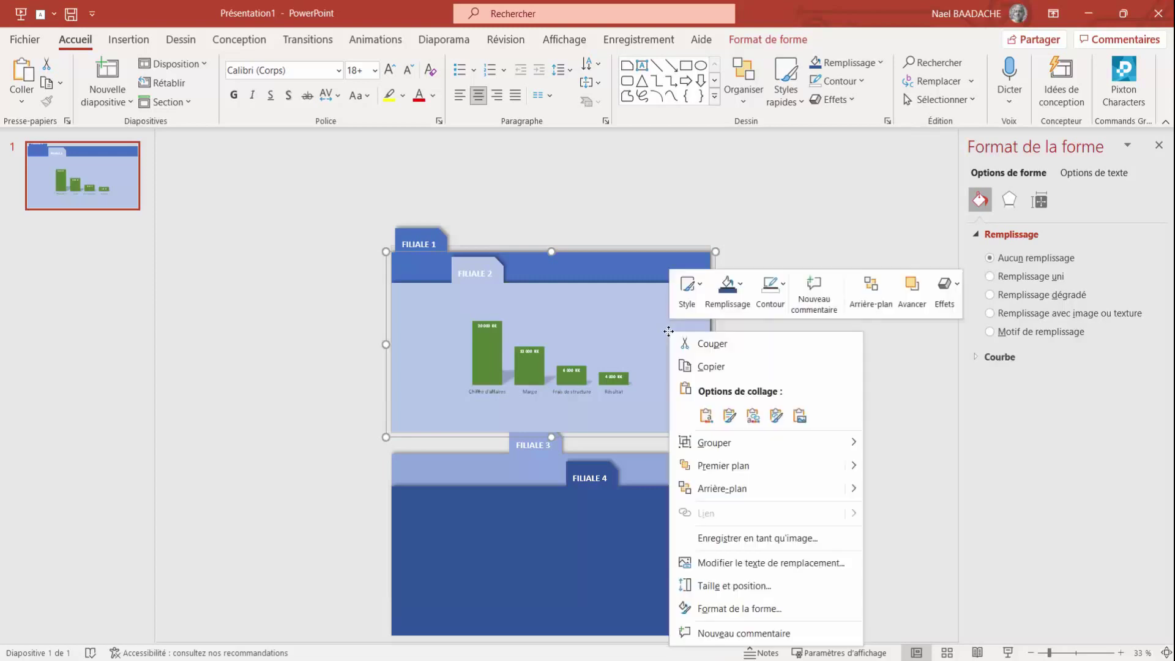
pyautogui.moveTo(721, 488)
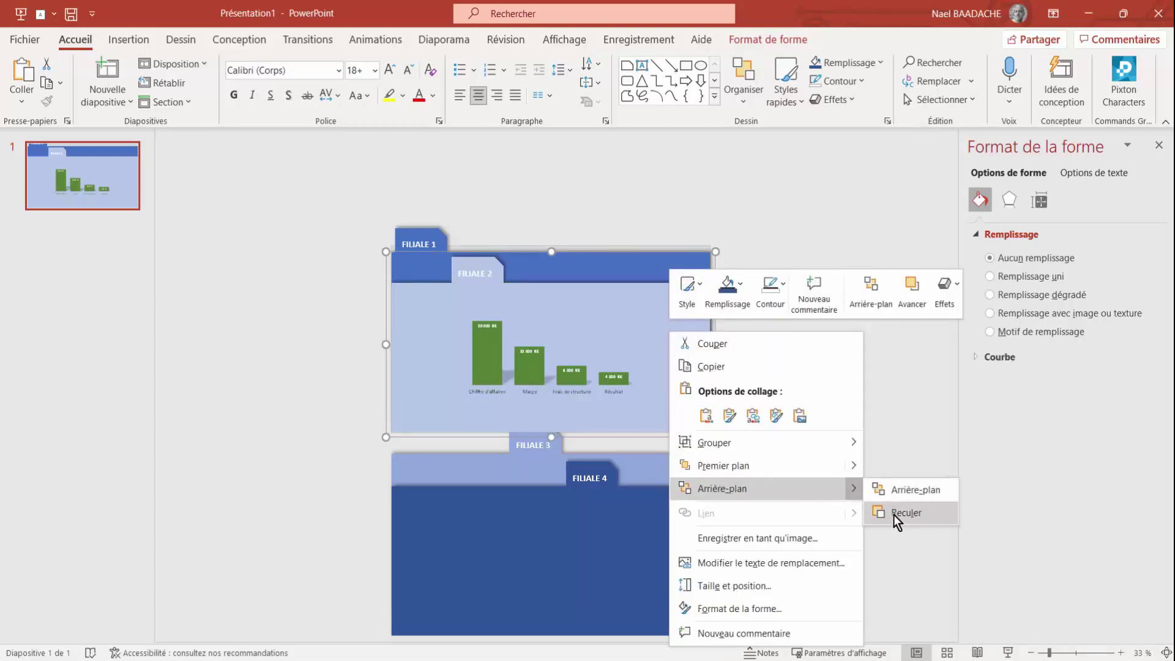
pyautogui.click(893, 515)
pyautogui.moveTo(689, 467); pyautogui.dragTo(689, 427)
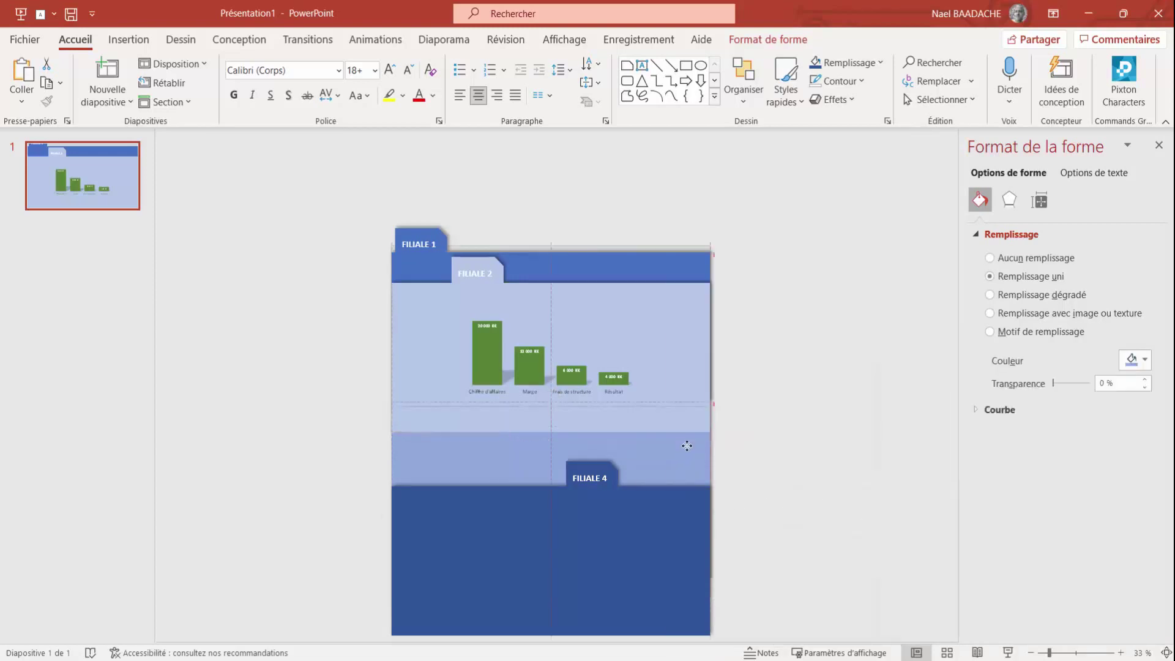
pyautogui.click(675, 337)
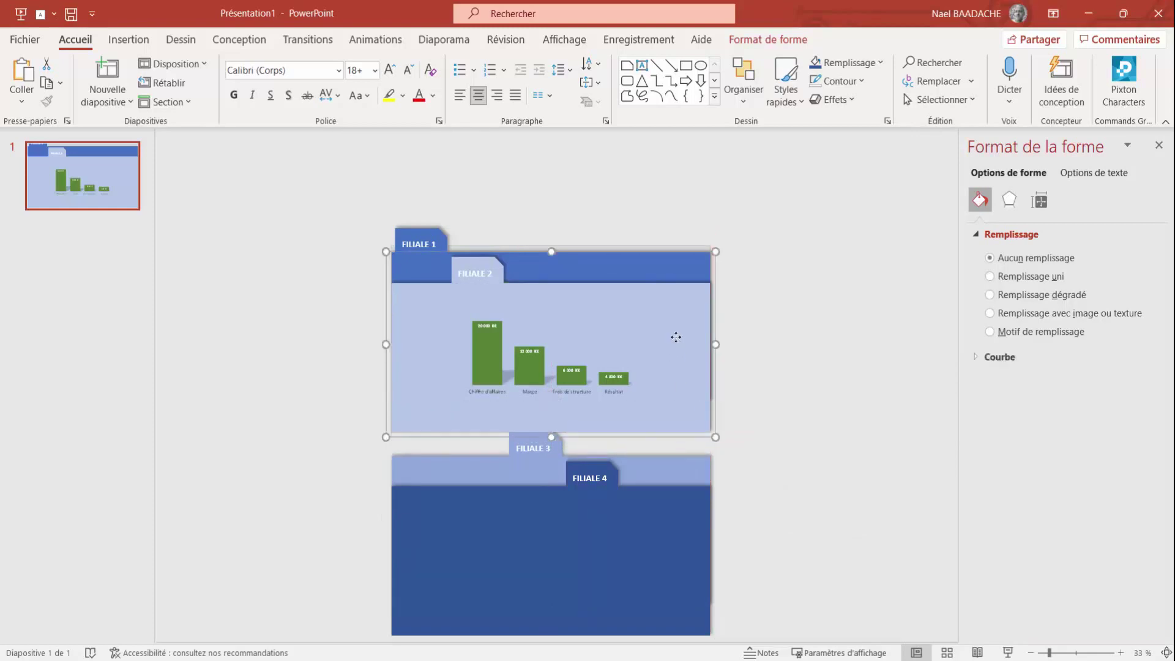
pyautogui.rightClick(675, 337)
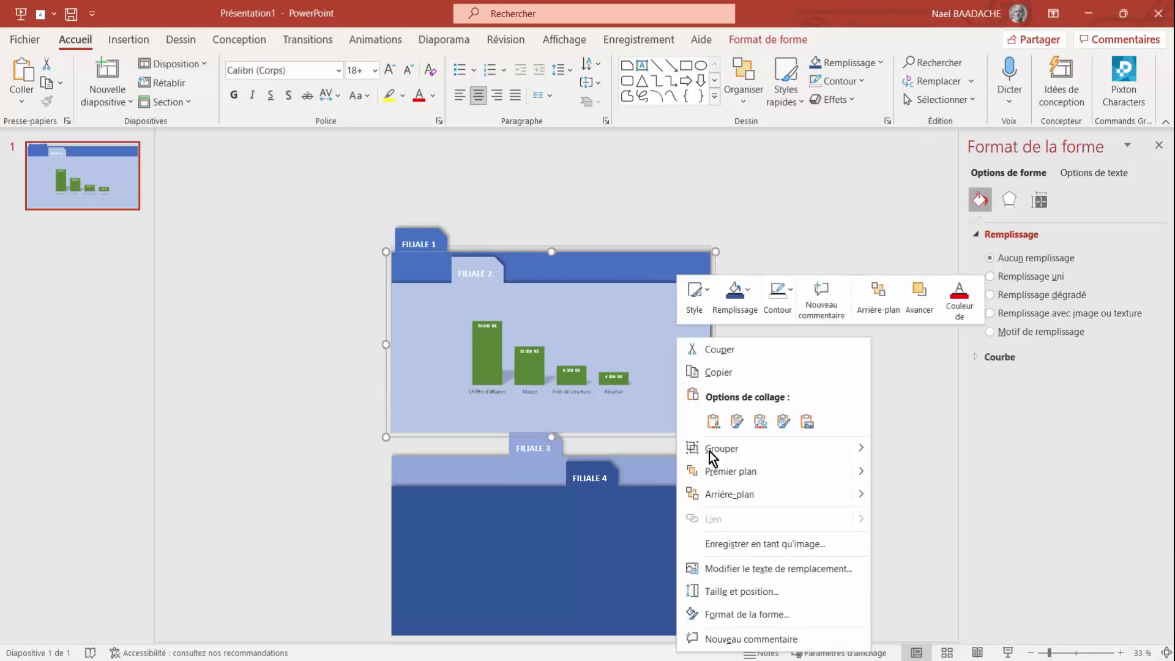
pyautogui.moveTo(729, 494)
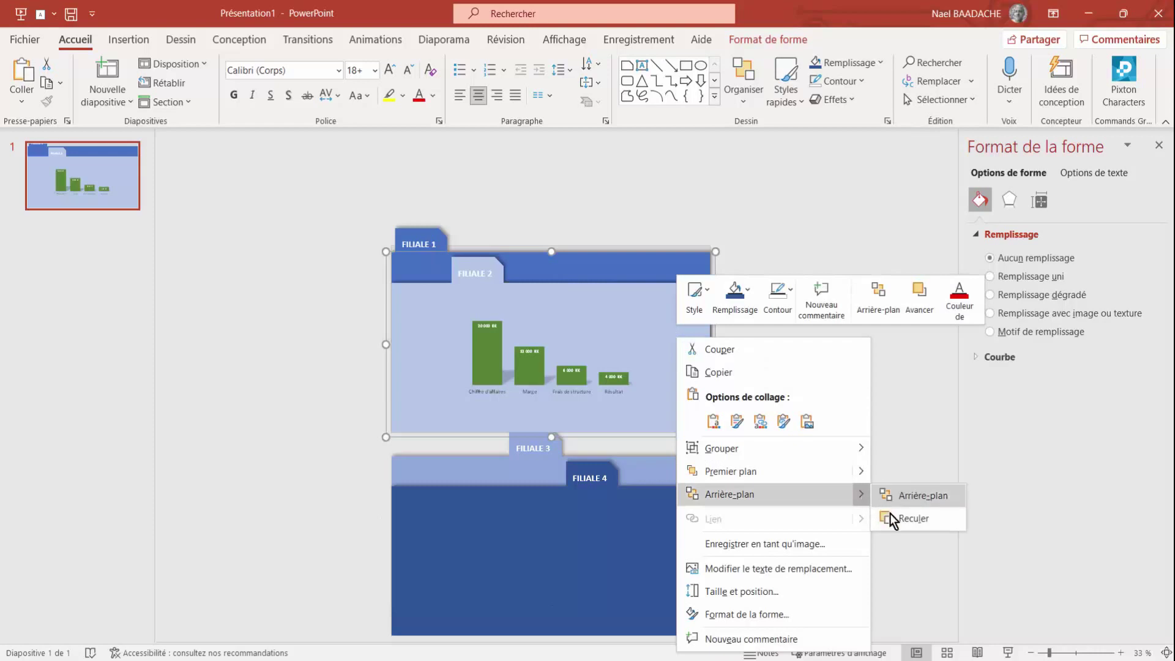
pyautogui.click(893, 518)
pyautogui.moveTo(667, 471); pyautogui.dragTo(665, 318)
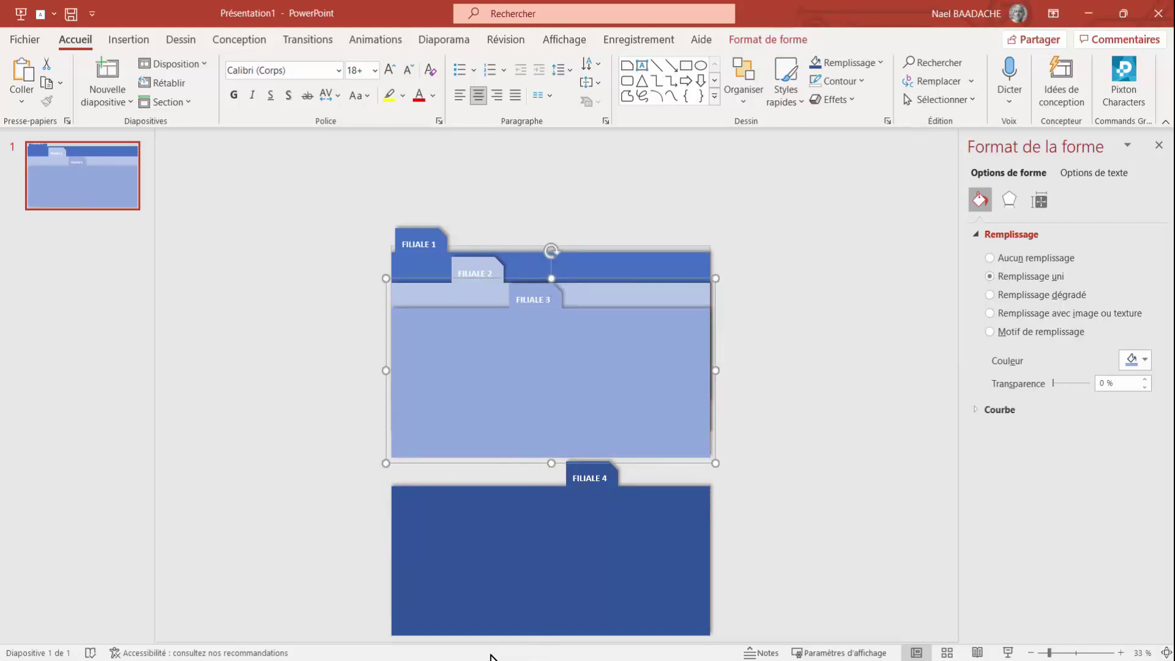
# - Copy the 18 000 K€ revenue chart from Excel's Filiale3 sheet, then return to PowerPoint
pyautogui.hotkey('alt', 'Tab')
pyautogui.click(187, 632)
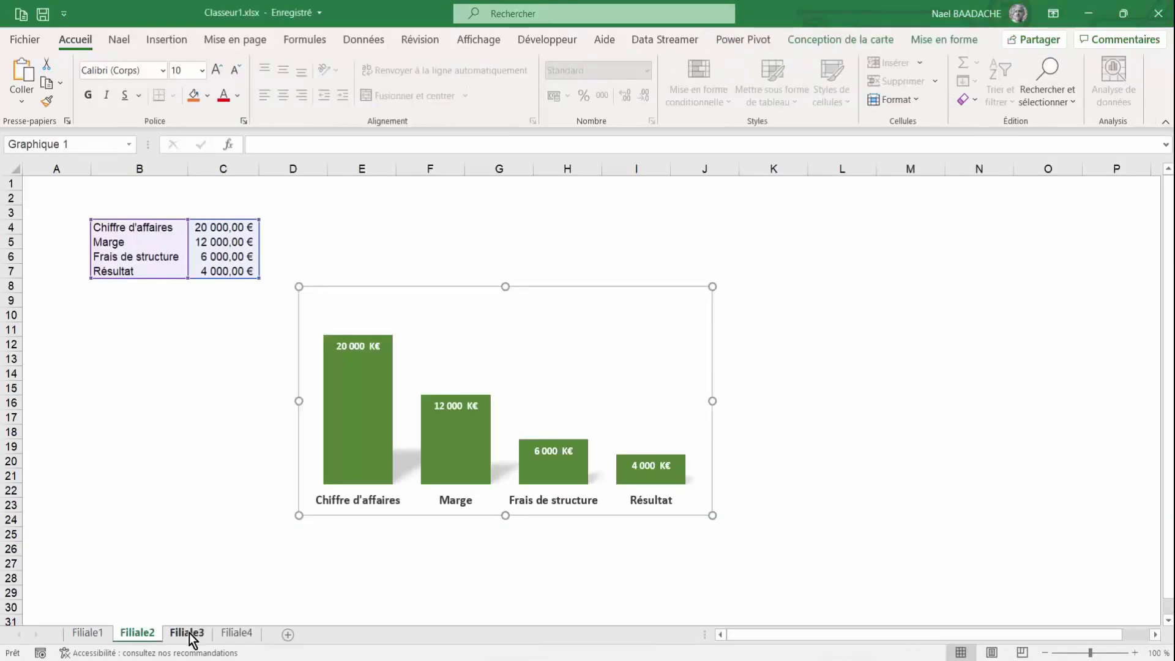
pyautogui.click(584, 318)
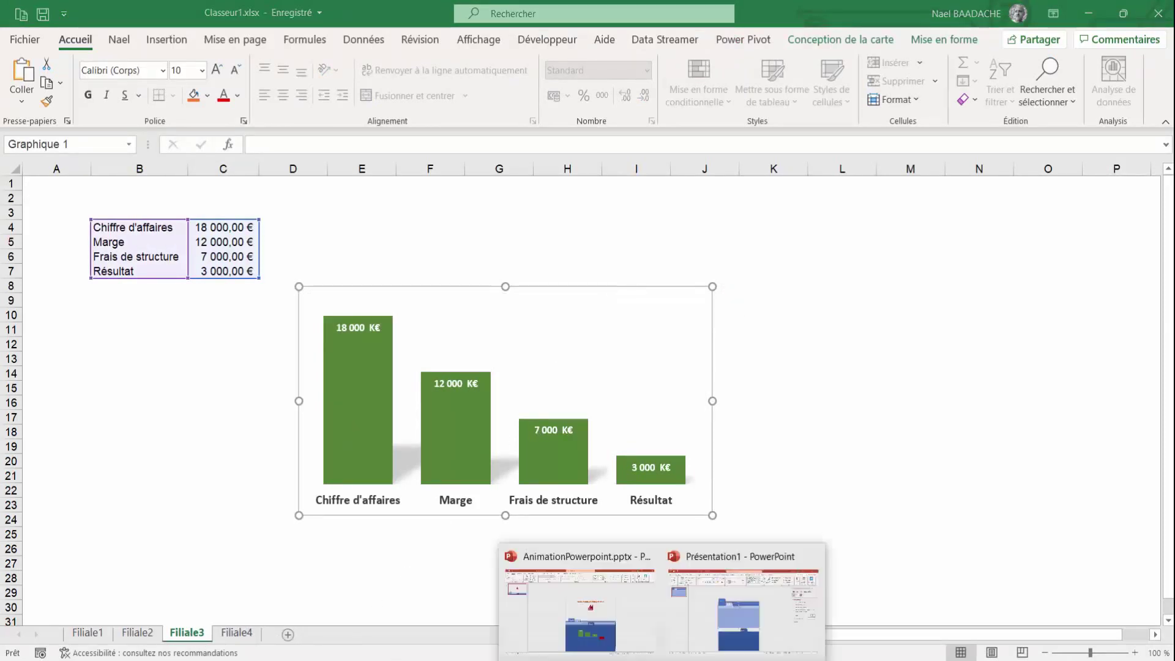
pyautogui.click(740, 637)
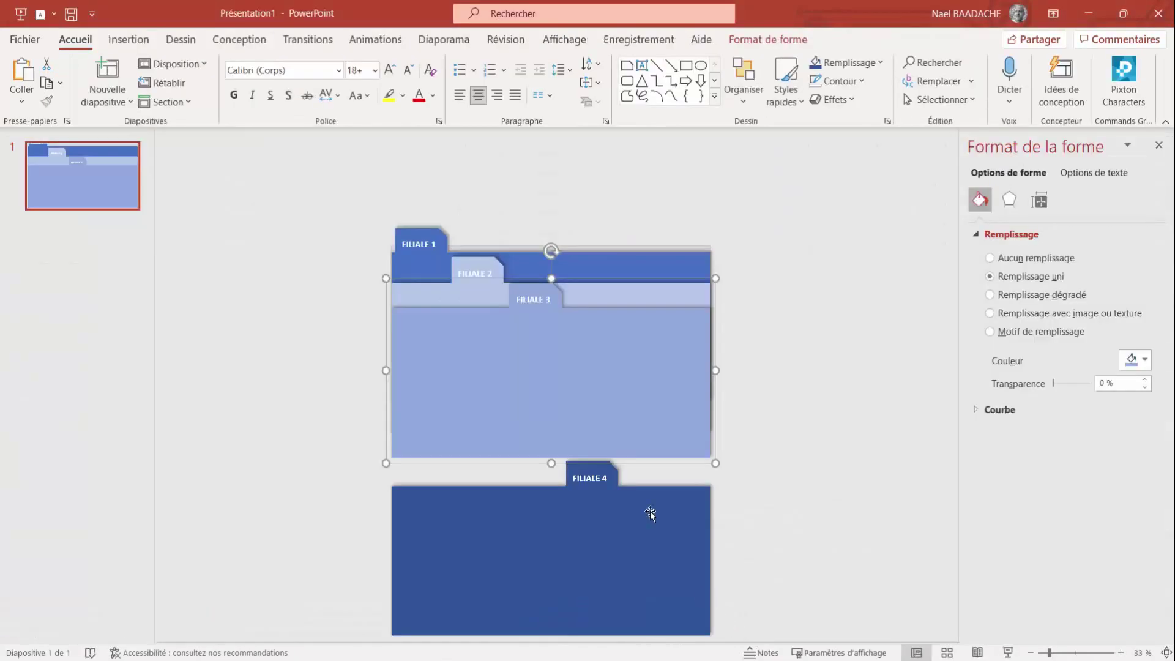
# - Paste the Filiale3 chart as a linked object and enlarge it inside the FILIALE 3 folder
pyautogui.click(27, 105)
pyautogui.click(54, 173)
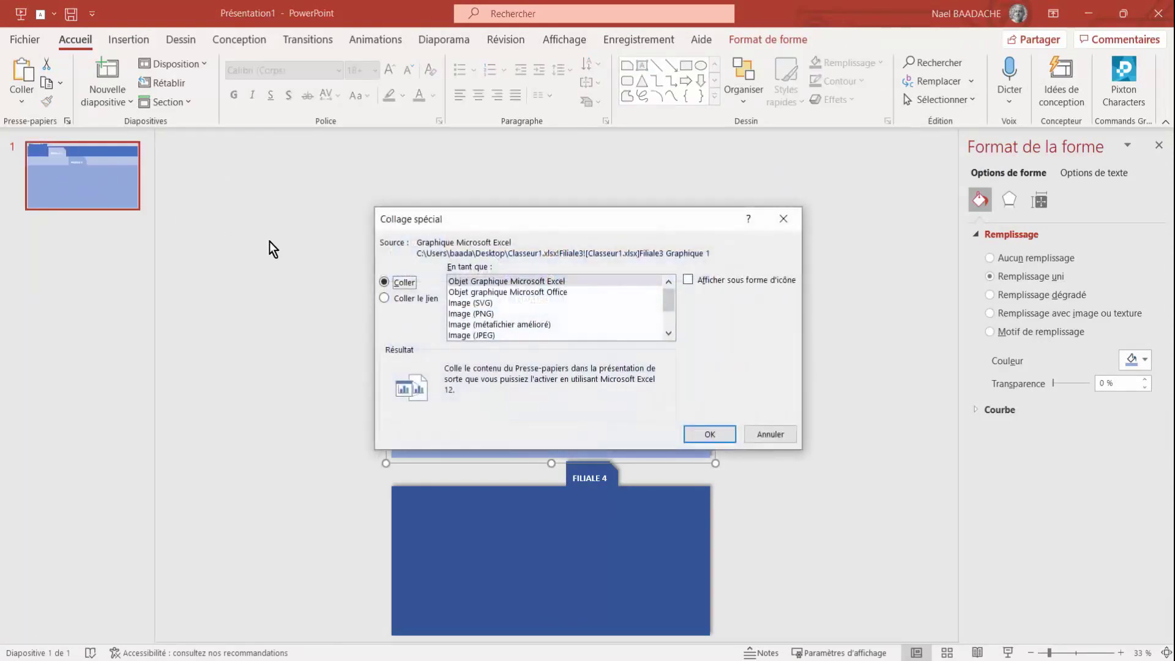
pyautogui.click(424, 298)
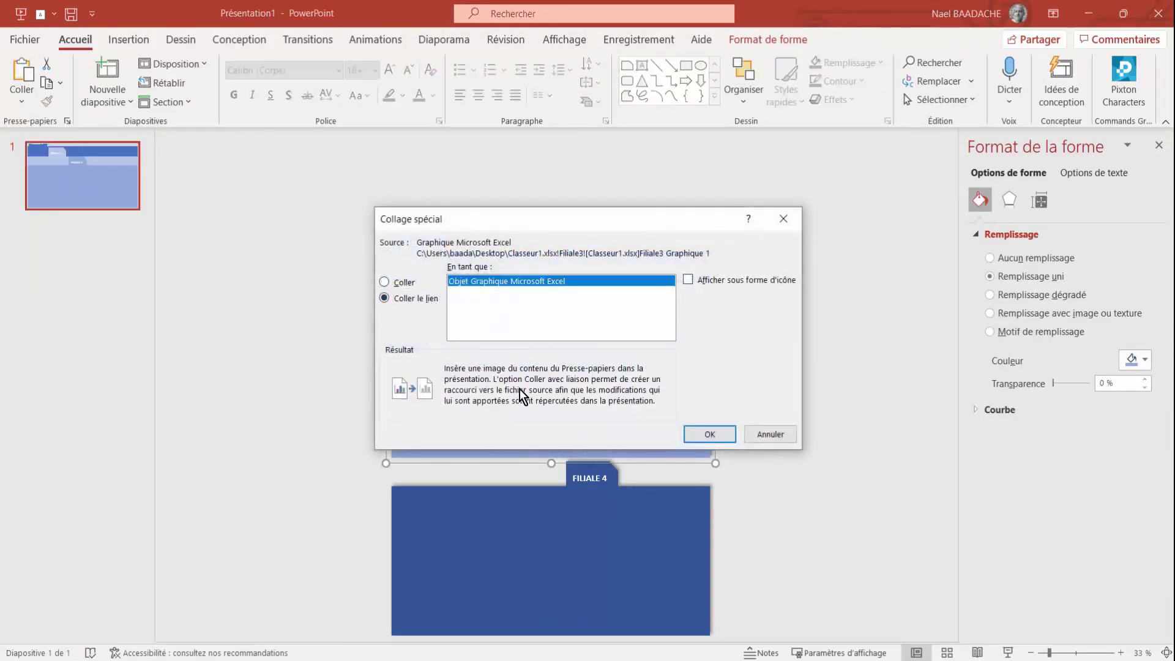
pyautogui.click(711, 431)
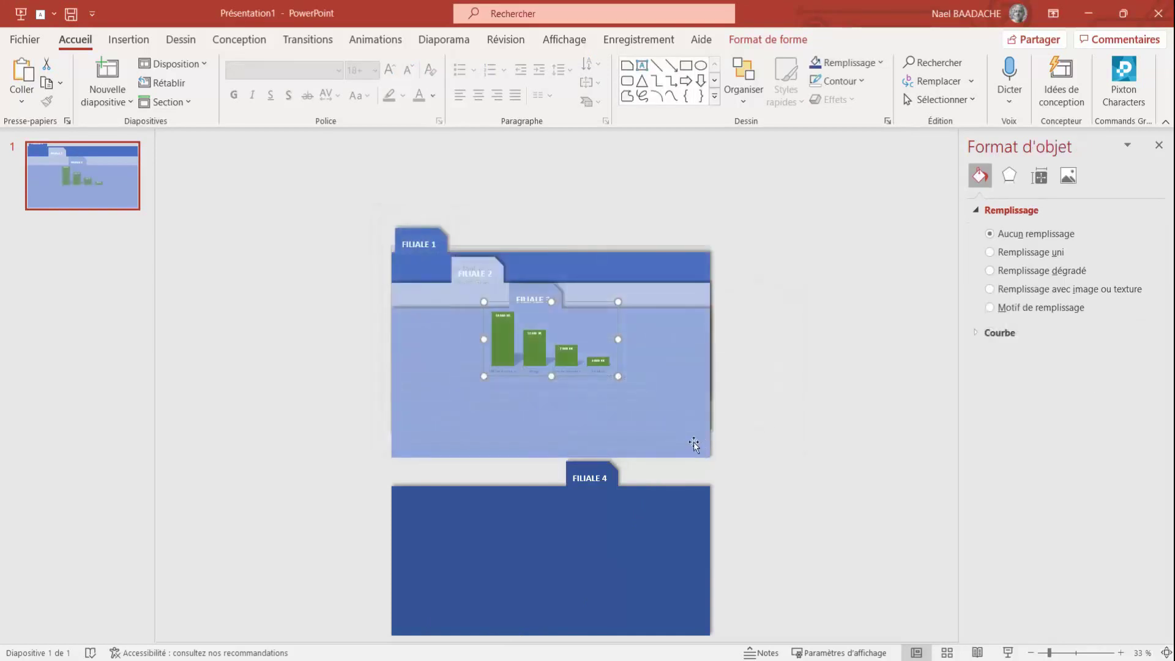
pyautogui.moveTo(579, 374)
pyautogui.mouseDown()
pyautogui.moveTo(563, 403)
pyautogui.moveTo(639, 428)
pyautogui.mouseUp()
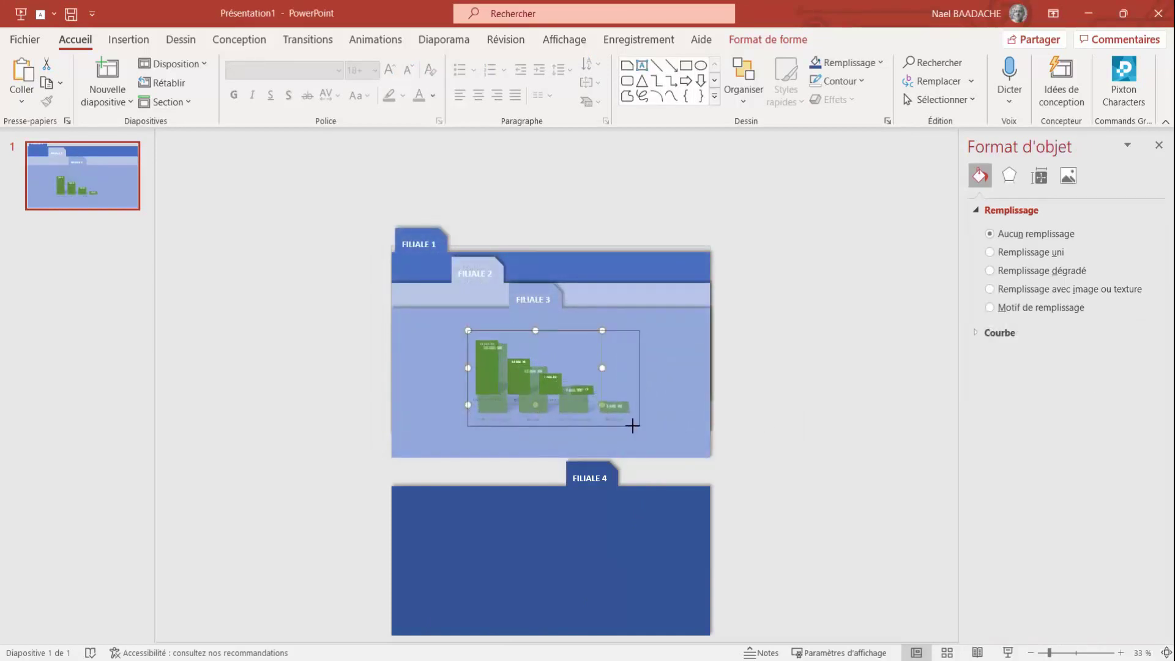
pyautogui.moveTo(597, 384); pyautogui.dragTo(603, 382)
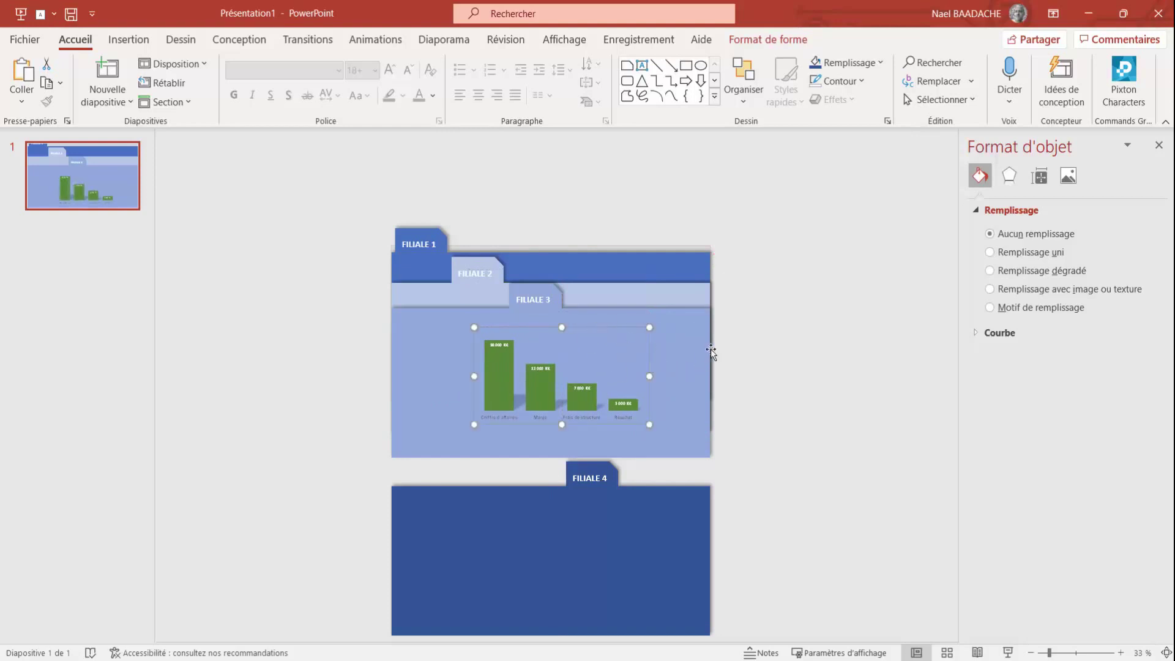
pyautogui.keyDown('shift'); pyautogui.click(695, 332); pyautogui.keyUp('shift')
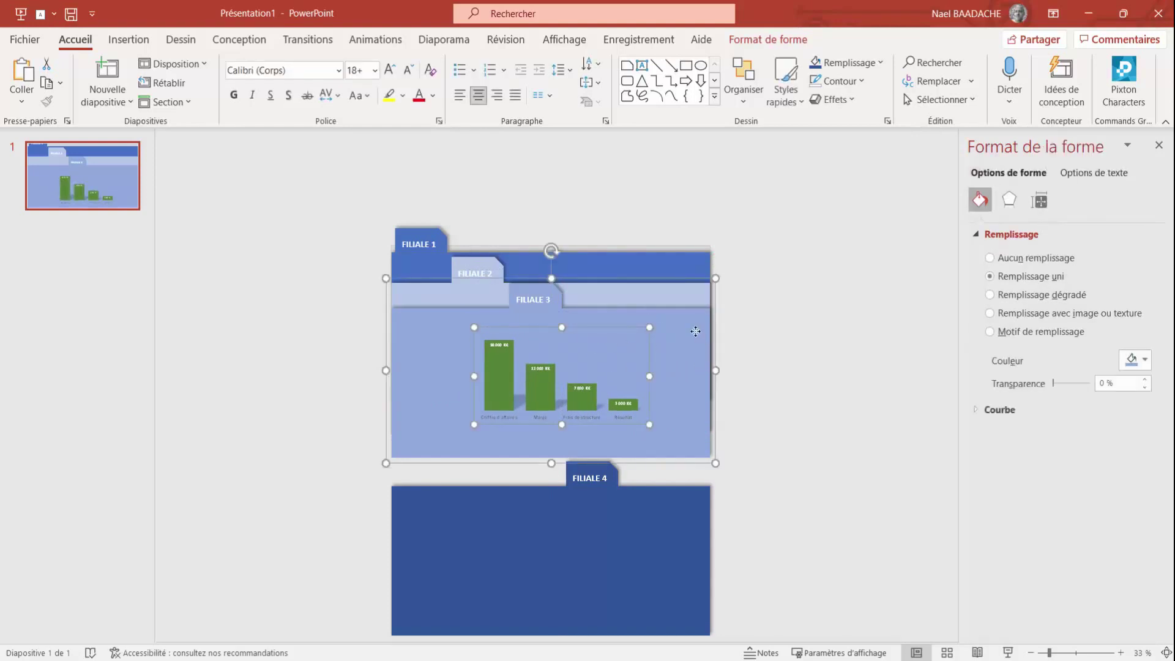
# - Group the Filiale3 chart with its folder, then bring FILIALE 4 to the front and raise it
pyautogui.rightClick(695, 332)
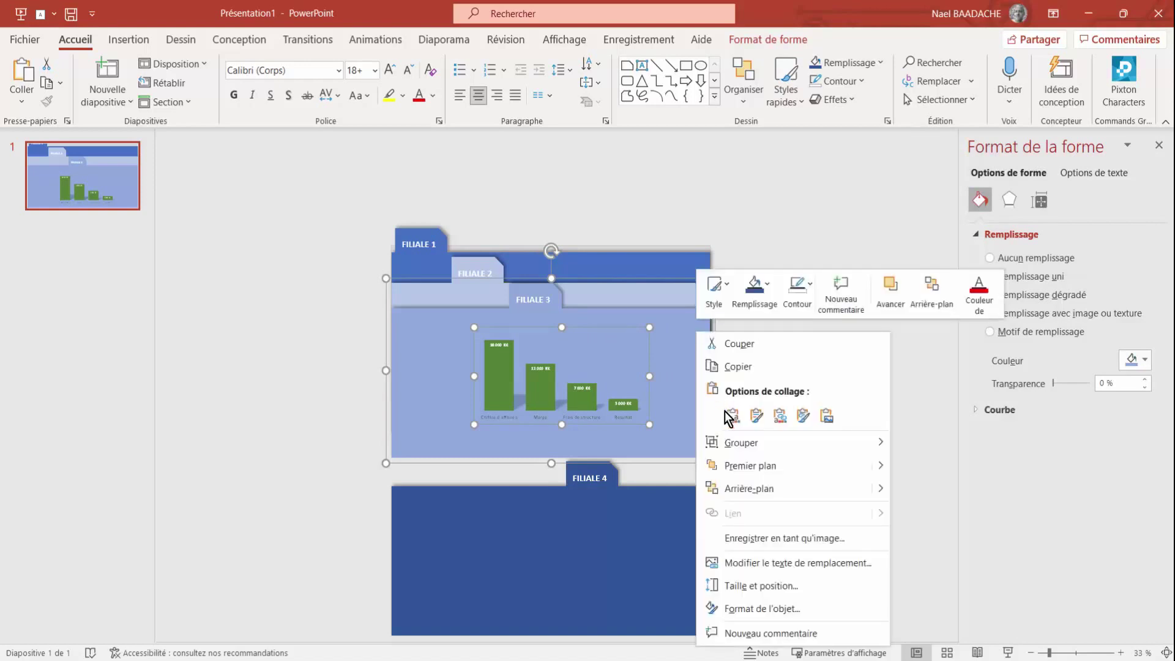
pyautogui.click(938, 441)
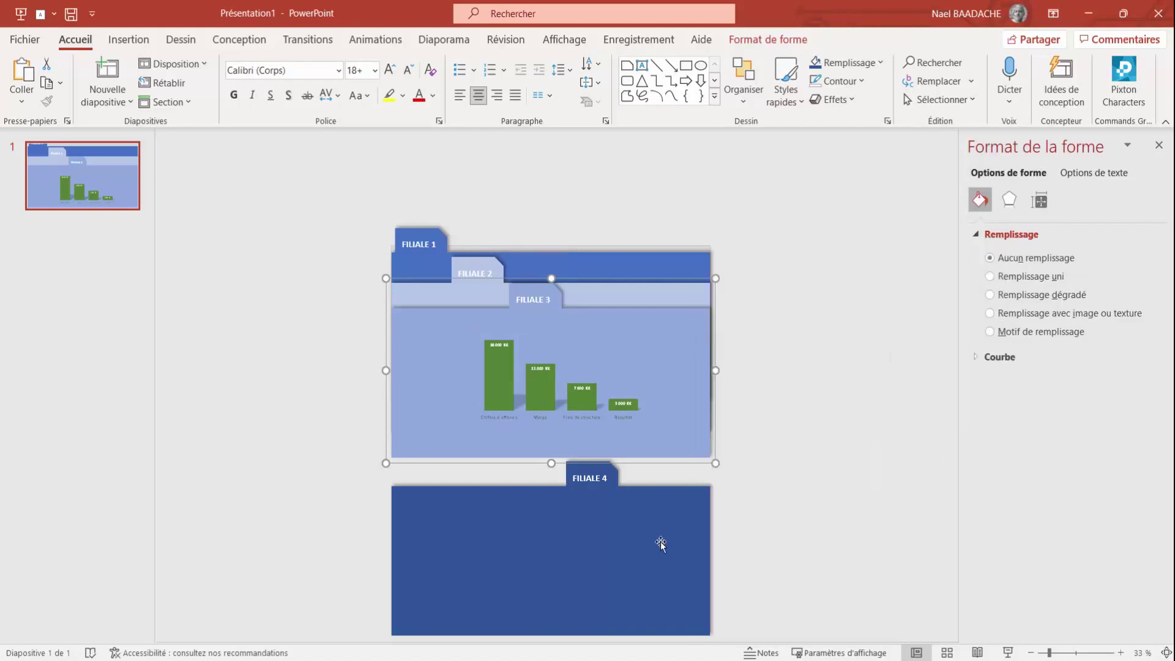
pyautogui.moveTo(660, 543); pyautogui.dragTo(643, 547)
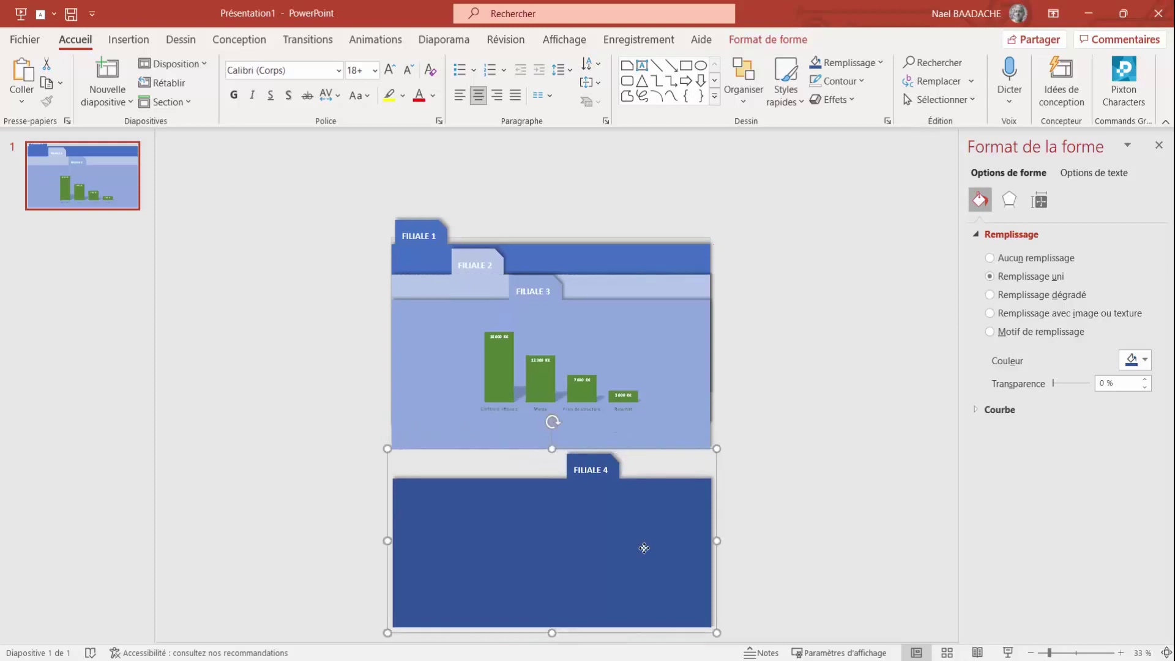
pyautogui.rightClick(626, 521)
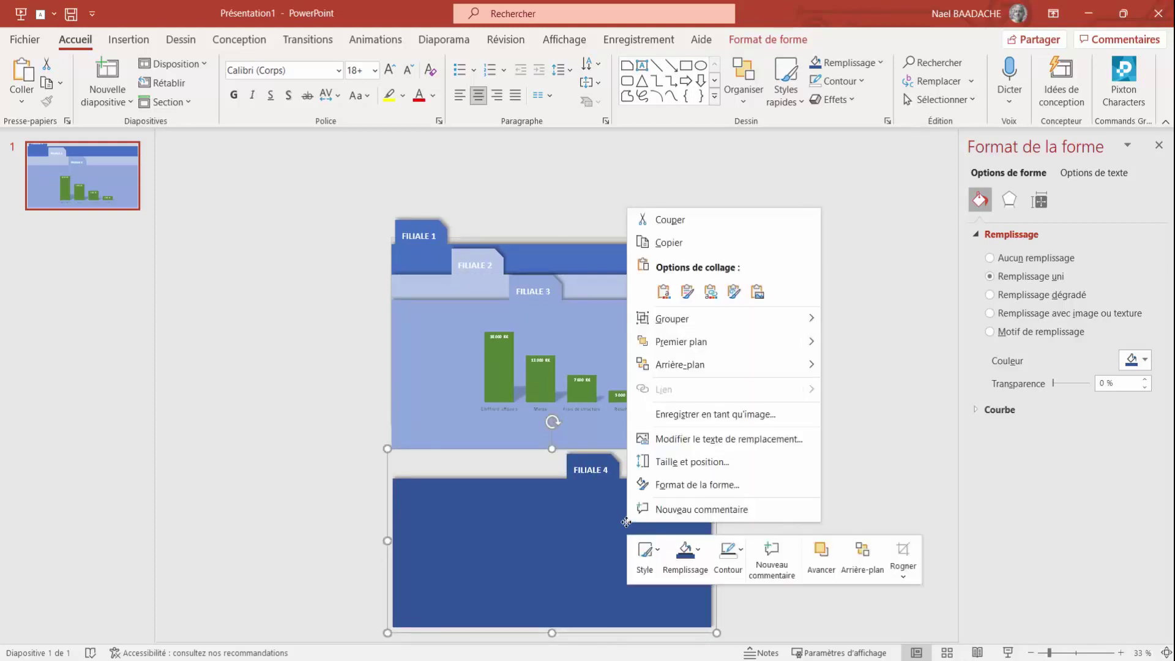
pyautogui.click(664, 346)
pyautogui.moveTo(625, 535)
pyautogui.mouseDown()
pyautogui.moveTo(621, 387)
pyautogui.moveTo(622, 433)
pyautogui.mouseUp()
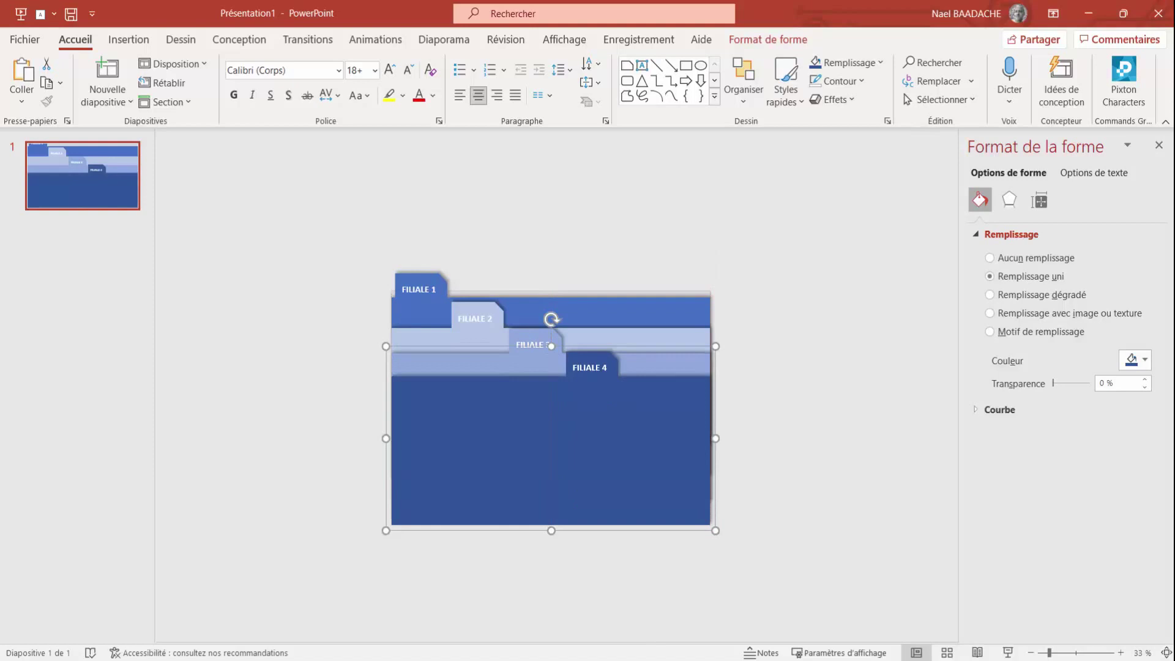
# - Copy the whole chart from Excel's Filiale4 sheet and open Paste Special in PowerPoint
pyautogui.hotkey('alt', 'Tab')
pyautogui.click(242, 634)
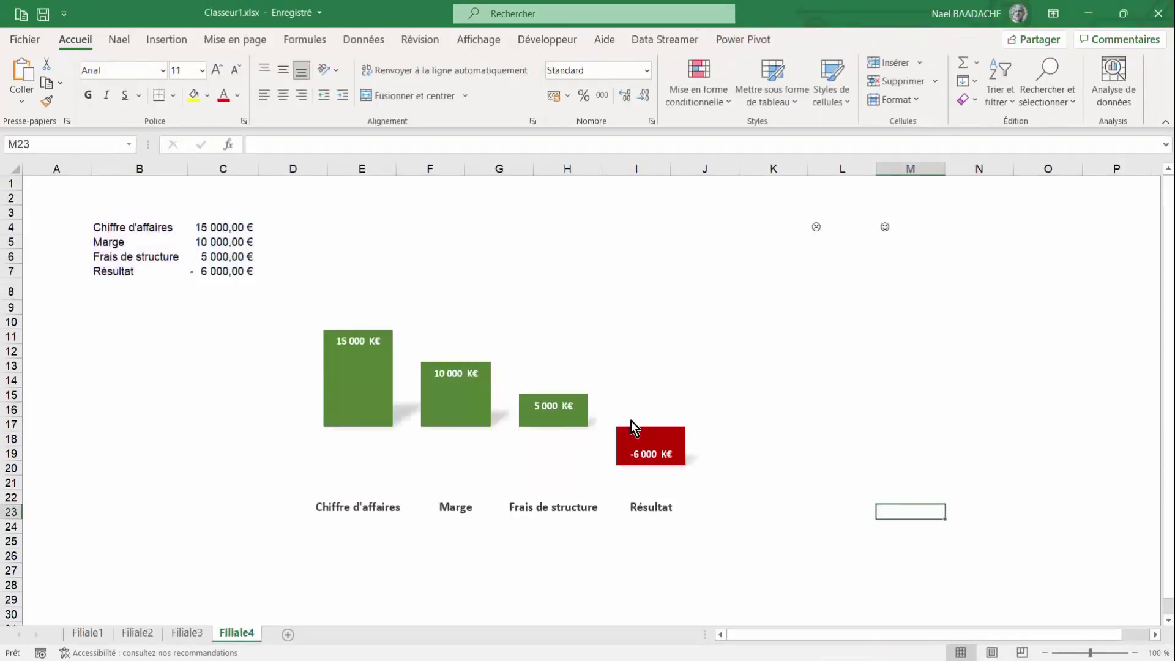
pyautogui.click(664, 330)
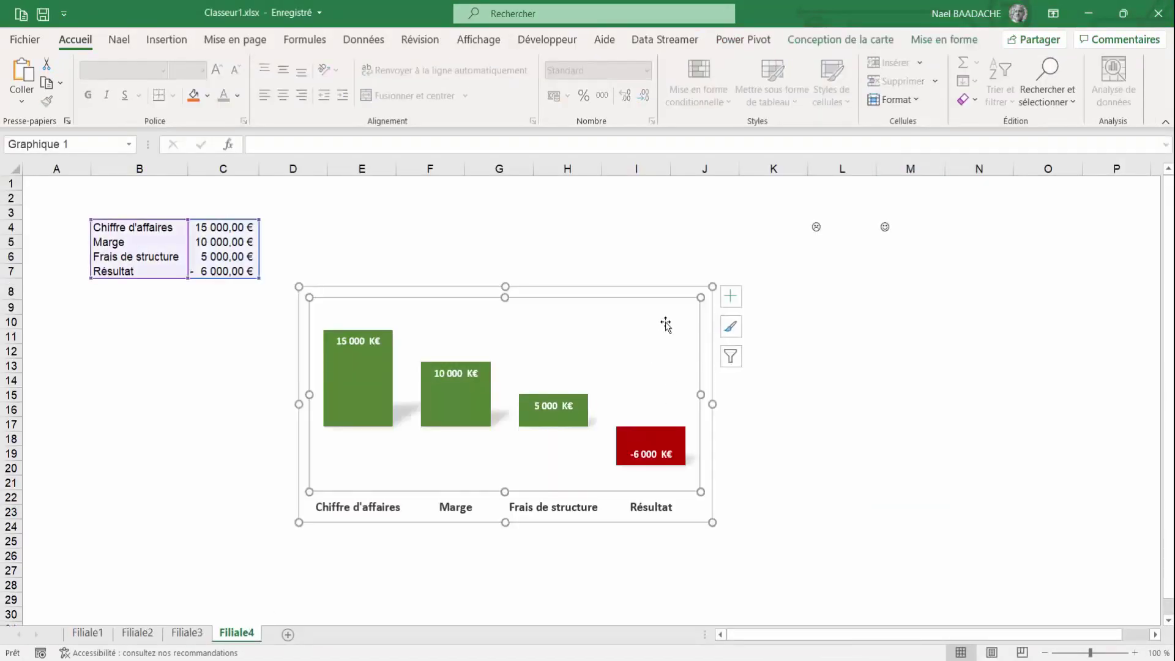
pyautogui.click(666, 289)
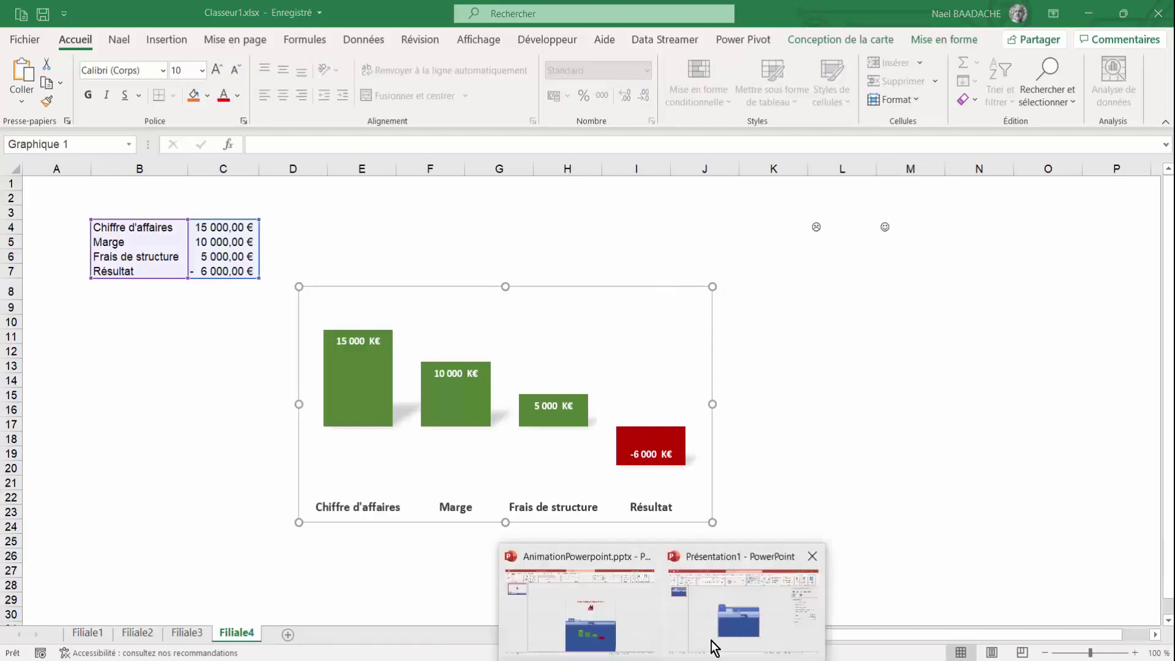
pyautogui.click(711, 645)
pyautogui.hotkey('ctrl', 'alt', 'v')
# - Paste the Filiale4 chart as a link to the workbook (Coller le lien)
pyautogui.click(399, 299)
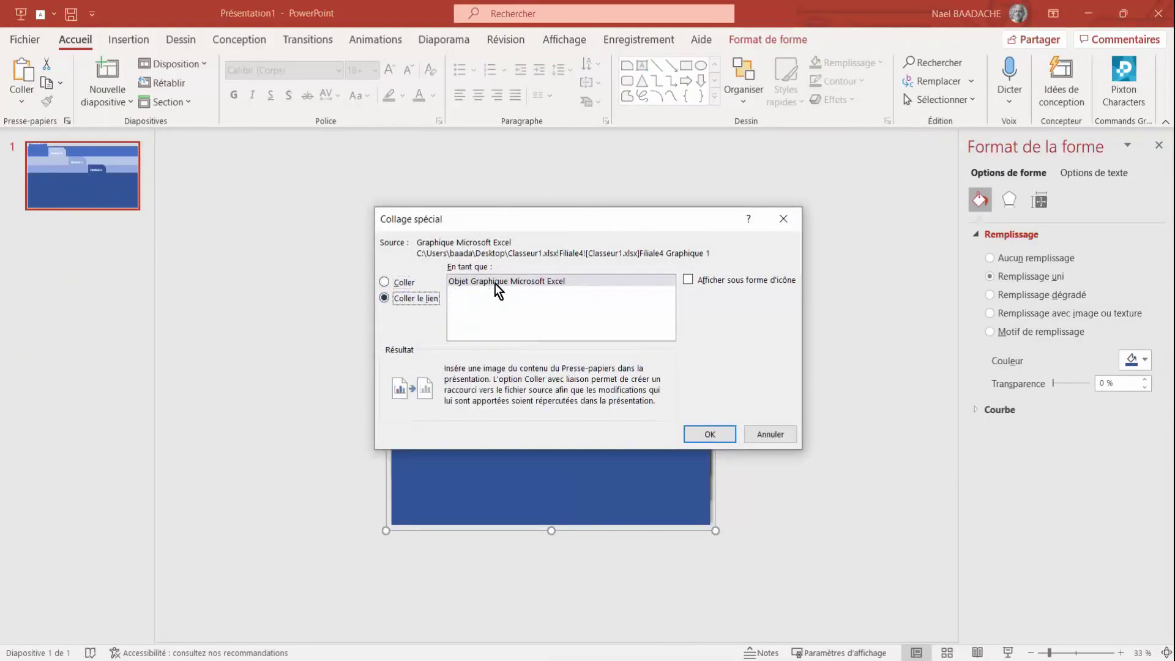
pyautogui.click(495, 282)
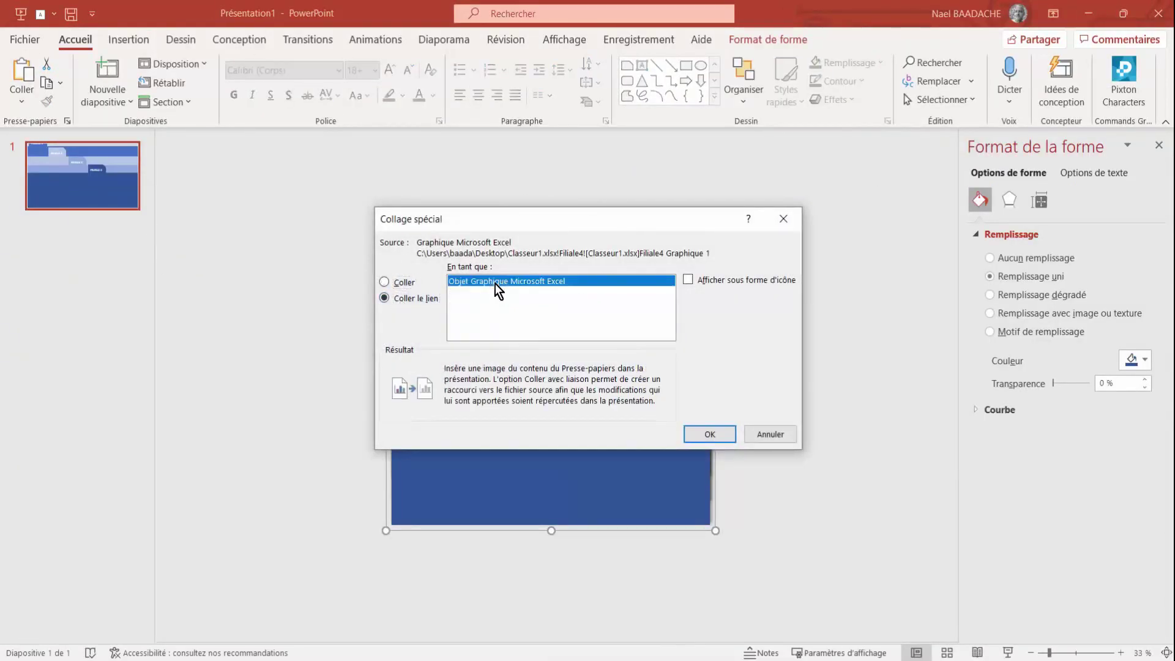
pyautogui.click(707, 434)
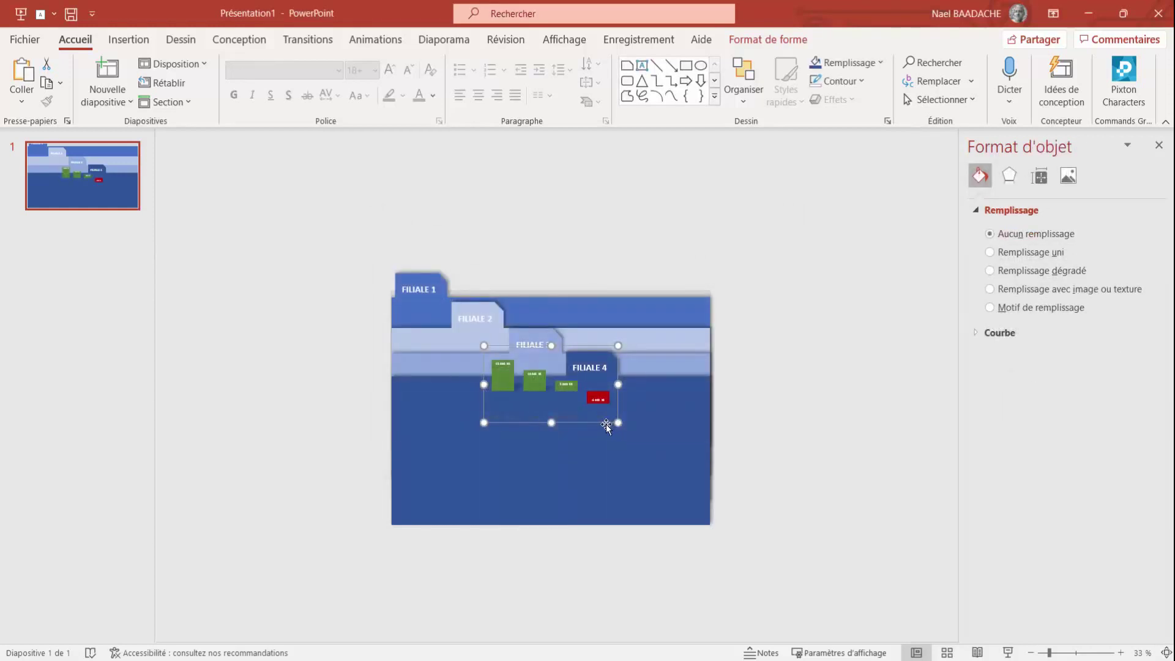
# - Move the pasted chart down and enlarge it within the FILIALE 4 folder band
pyautogui.moveTo(606, 424)
pyautogui.mouseDown()
pyautogui.moveTo(598, 470)
pyautogui.moveTo(657, 494)
pyautogui.mouseUp()
pyautogui.press('Escape')
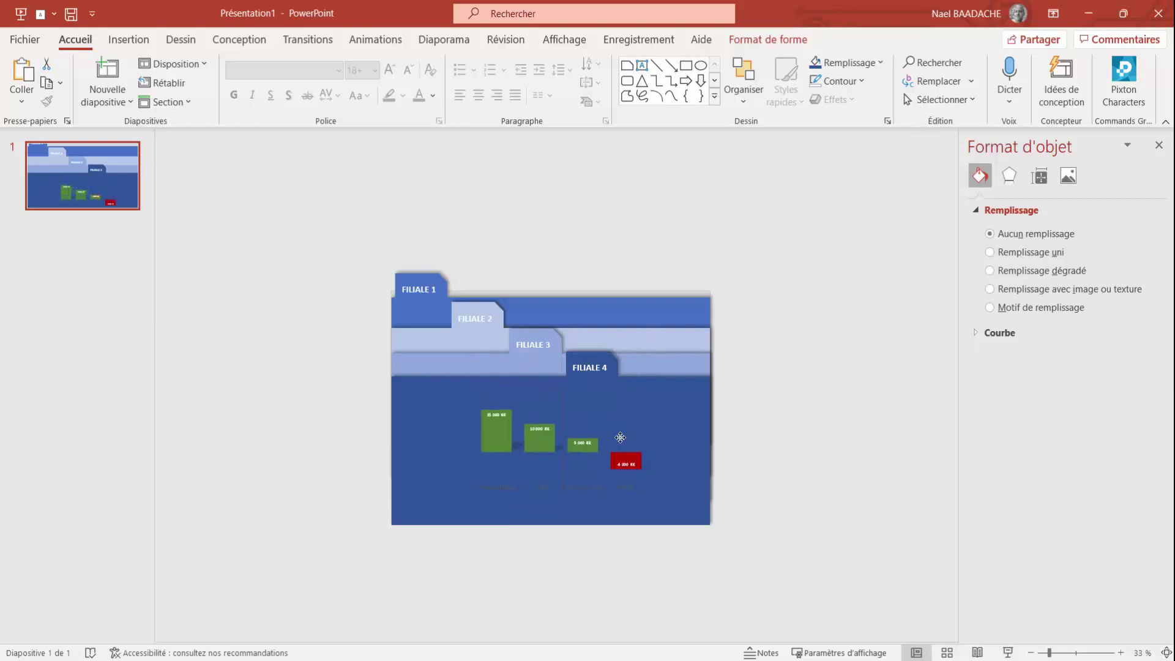
pyautogui.click(620, 437)
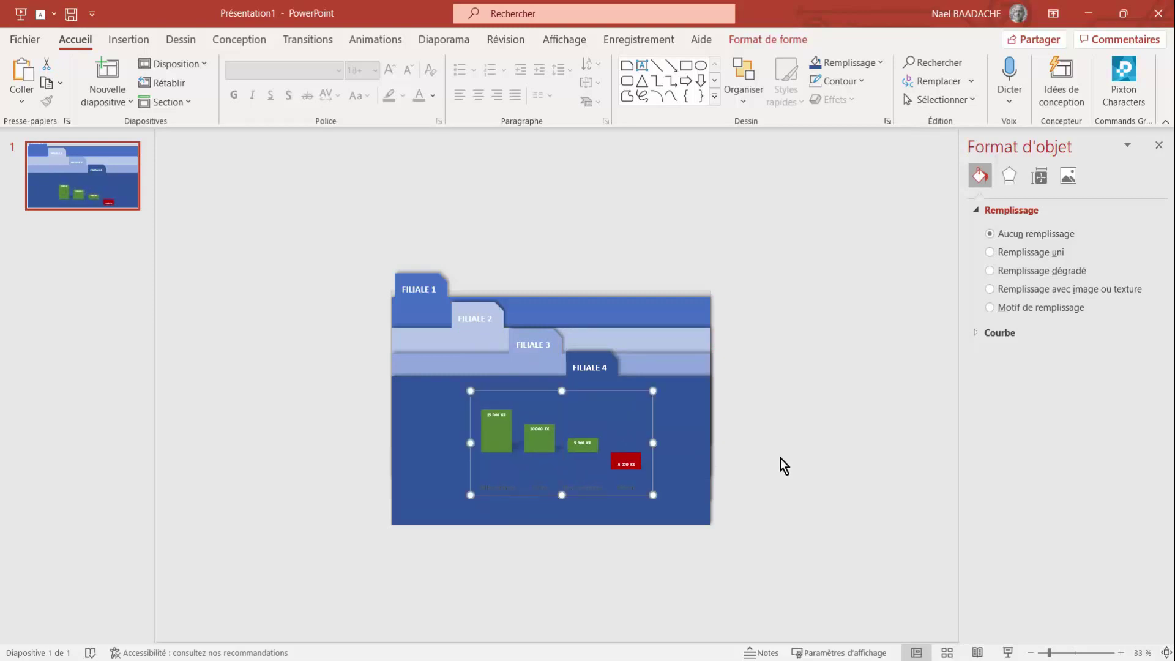
pyautogui.scroll(2, 780, 457)
pyautogui.scroll(2, 780, 458)
pyautogui.scroll(-1, 781, 457)
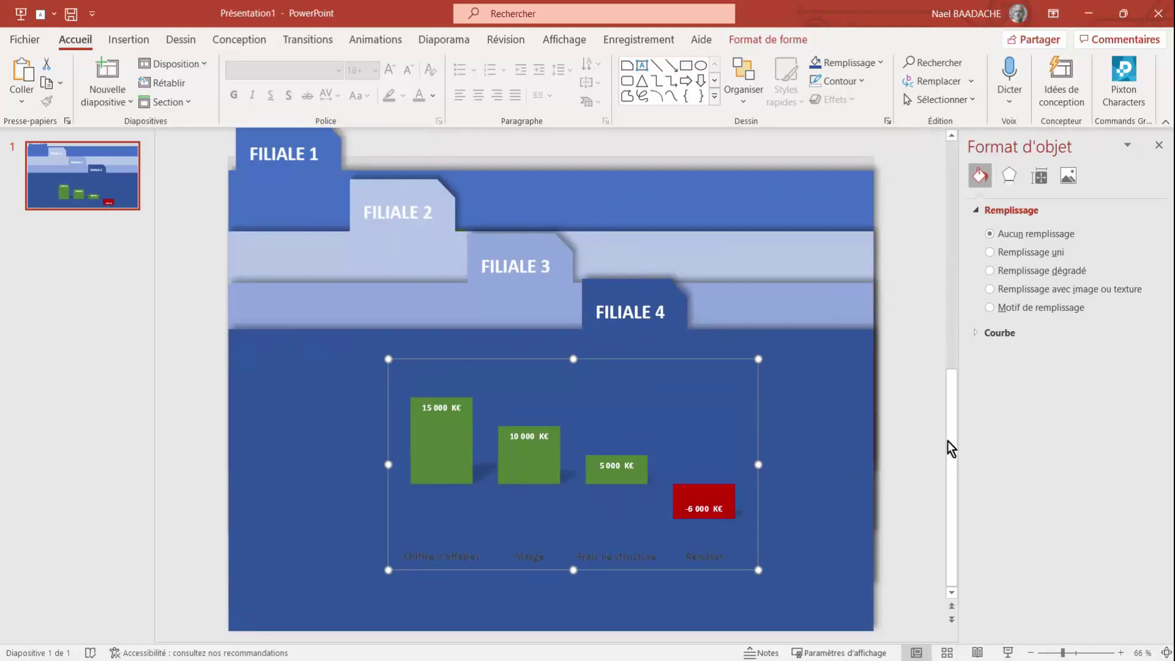
pyautogui.scroll(1, 869, 441)
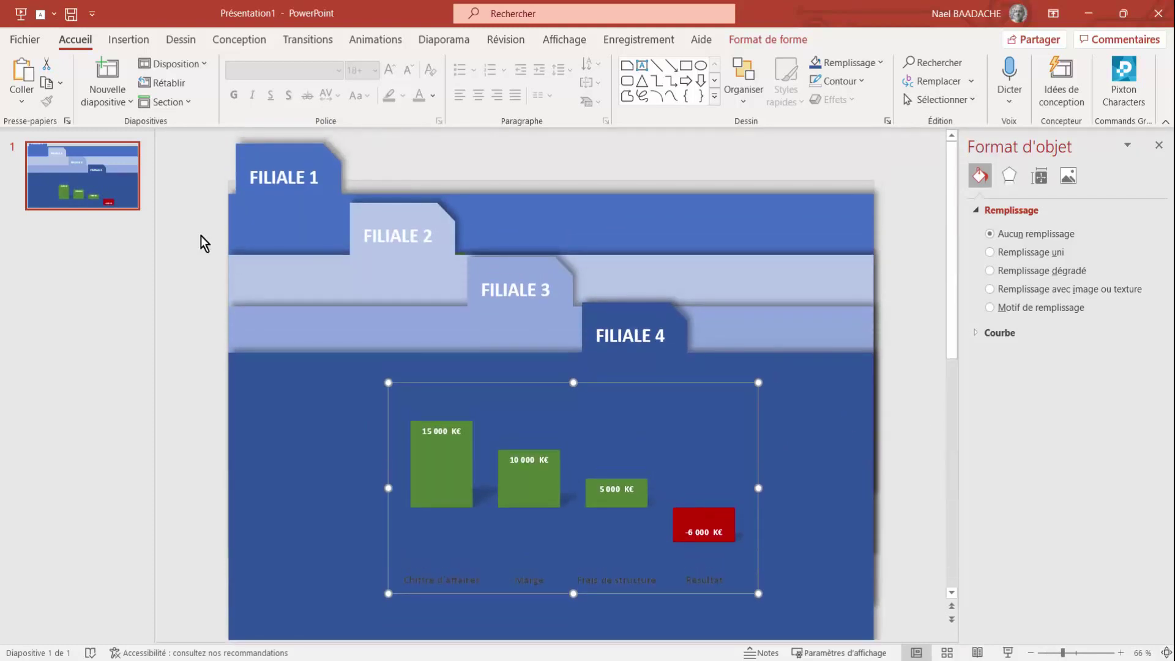
pyautogui.scroll(-3, 231, 233)
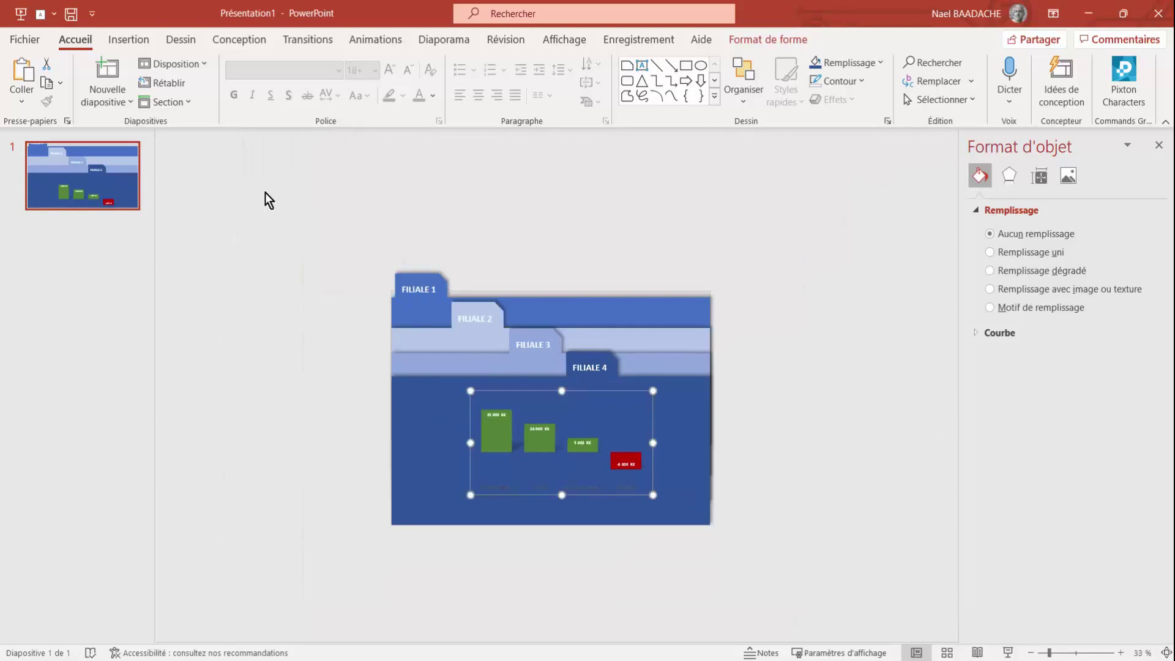
# - Group the Filiale4 chart with its FILIALE 4 folder and drag the folder stack lower
pyautogui.moveTo(308, 222); pyautogui.dragTo(816, 599)
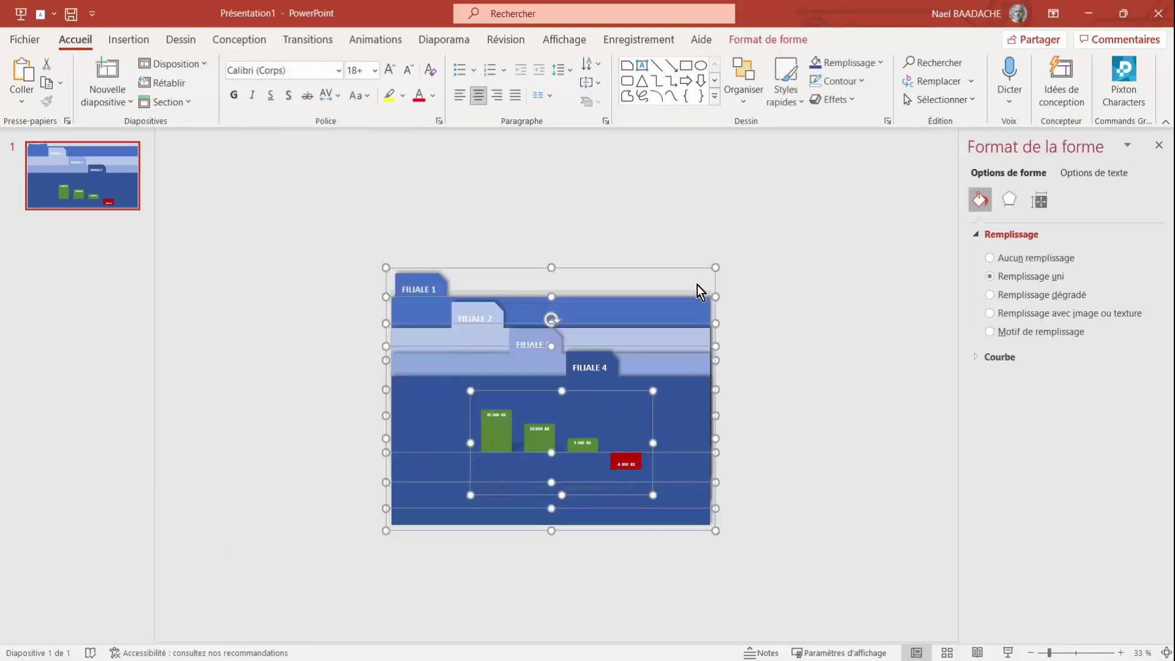
pyautogui.click(695, 282)
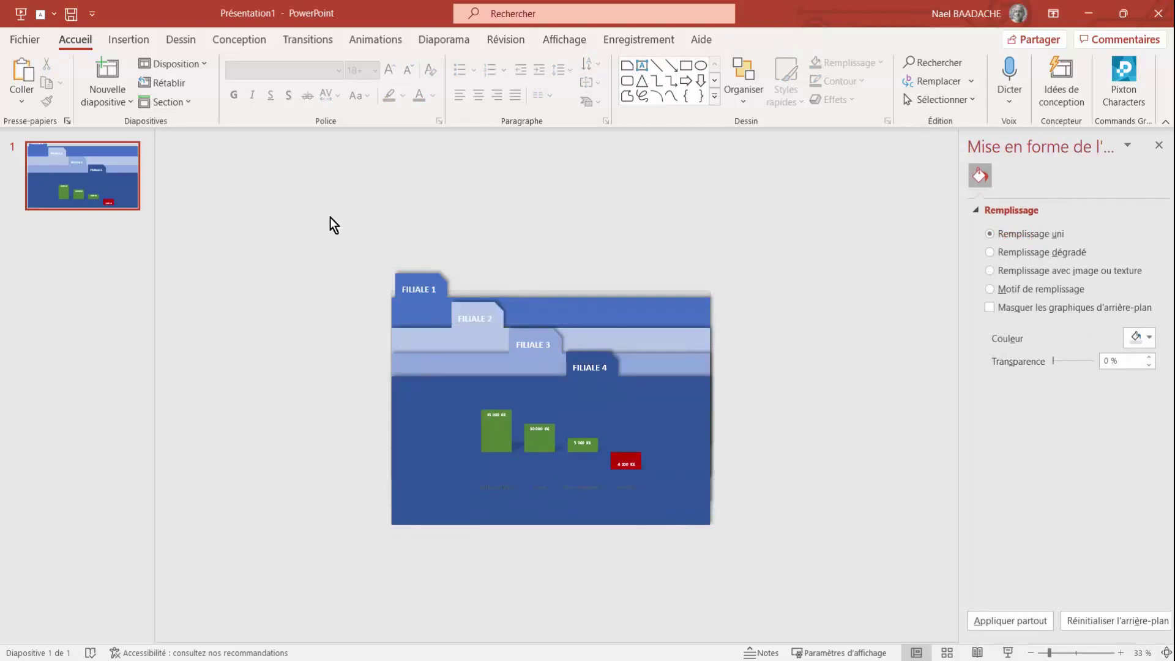
pyautogui.moveTo(329, 219); pyautogui.dragTo(809, 582)
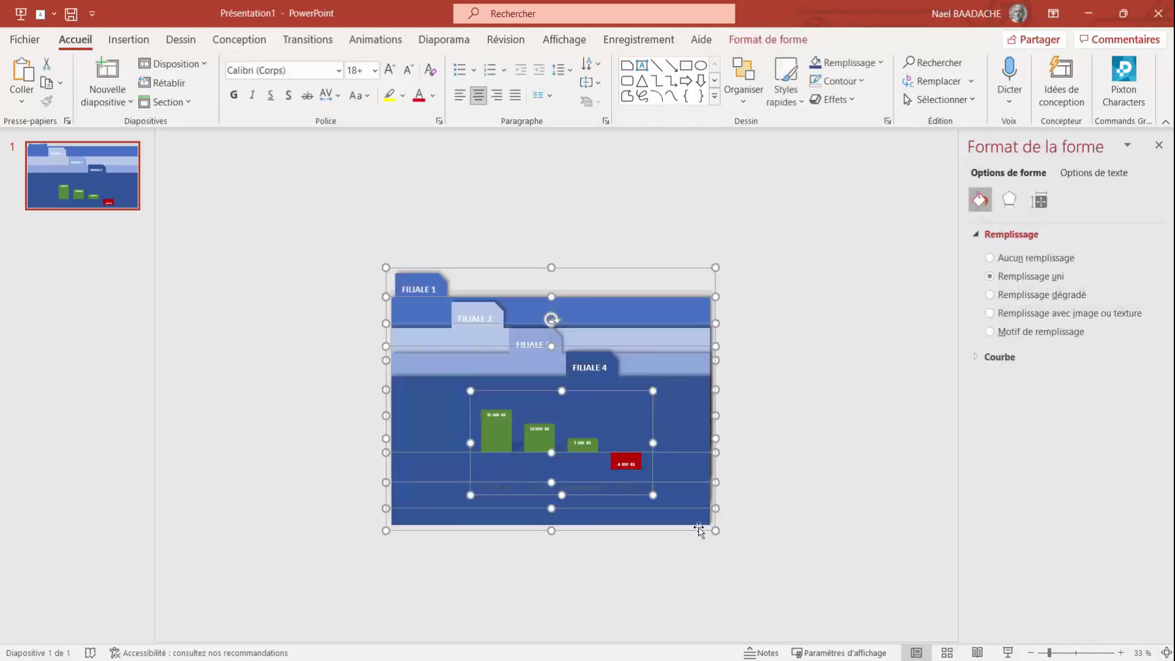
pyautogui.click(795, 543)
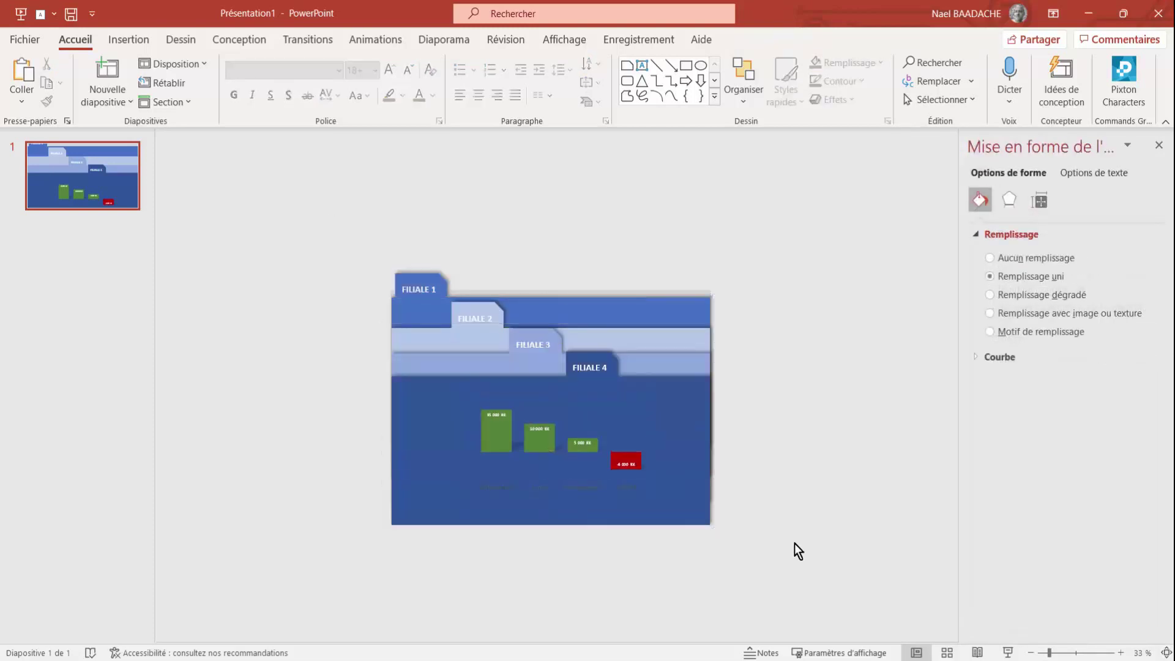
pyautogui.click(552, 458)
pyautogui.keyDown('shift'); pyautogui.click(694, 412); pyautogui.keyUp('shift')
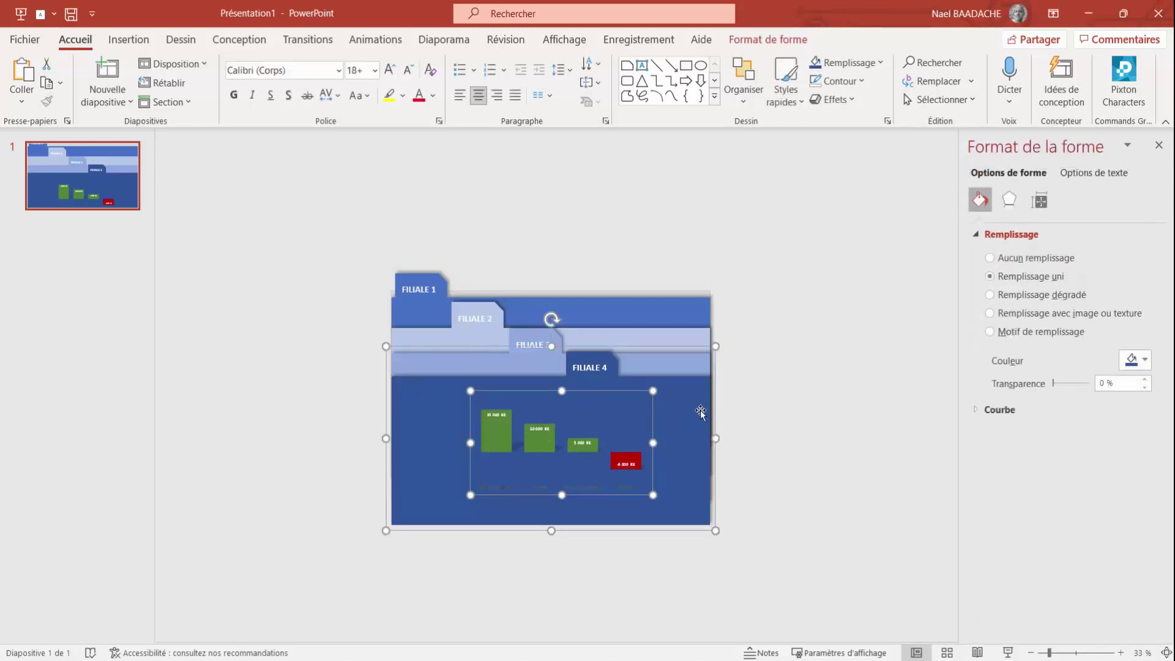
pyautogui.rightClick(700, 410)
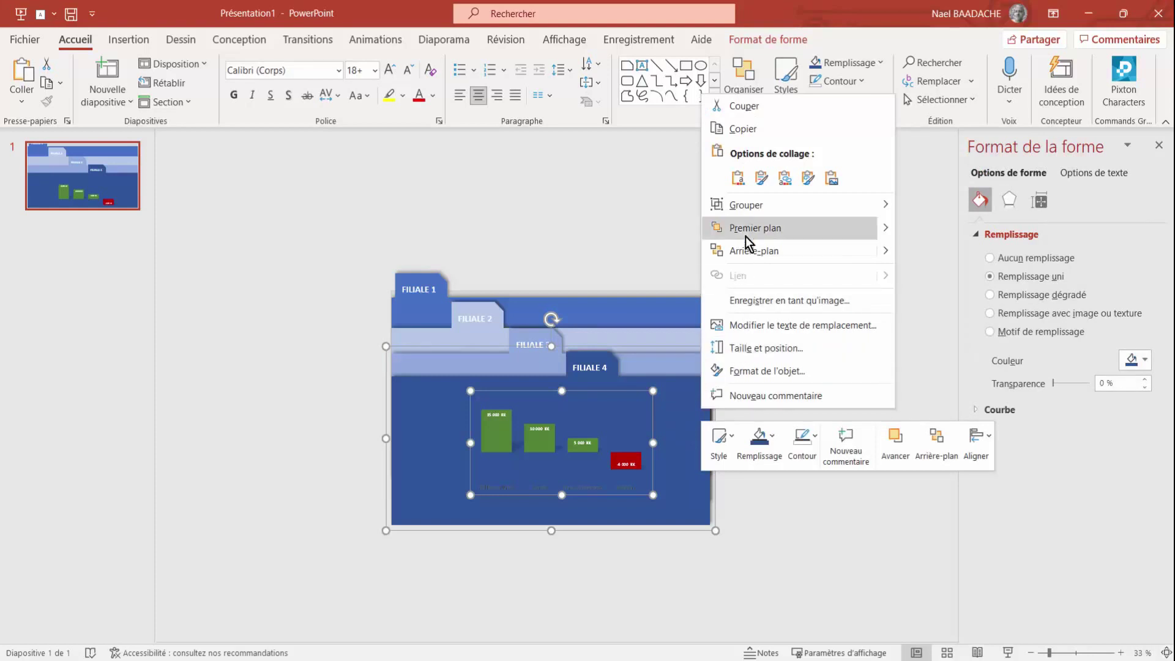
pyautogui.click(935, 208)
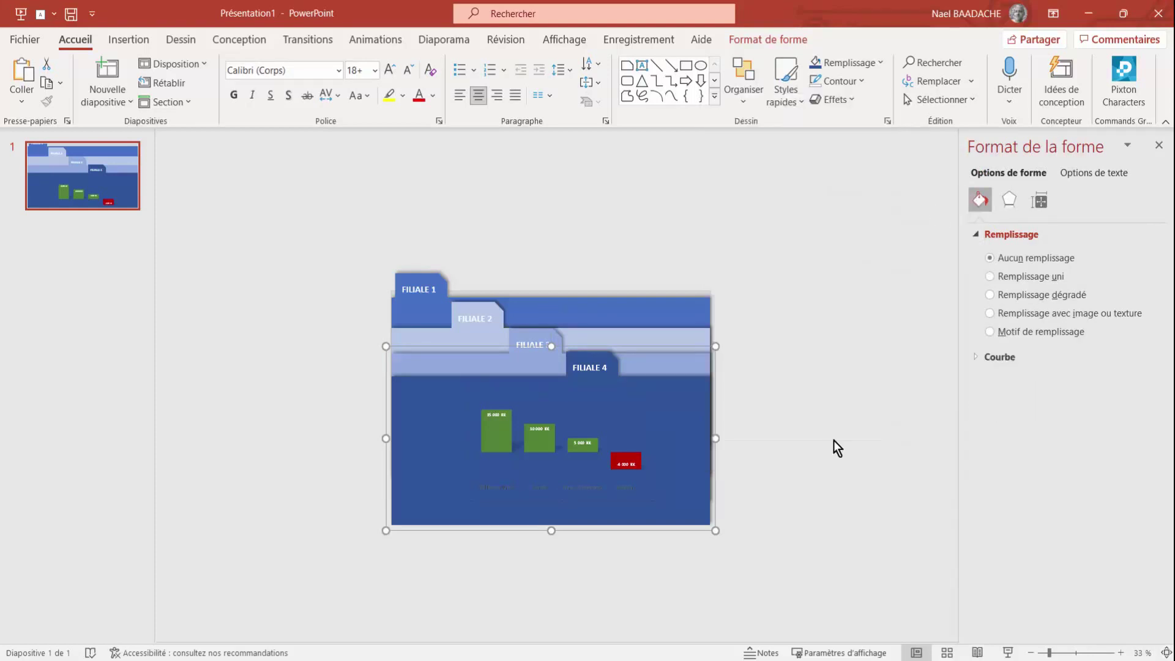
pyautogui.click(833, 439)
pyautogui.moveTo(302, 223); pyautogui.dragTo(810, 622)
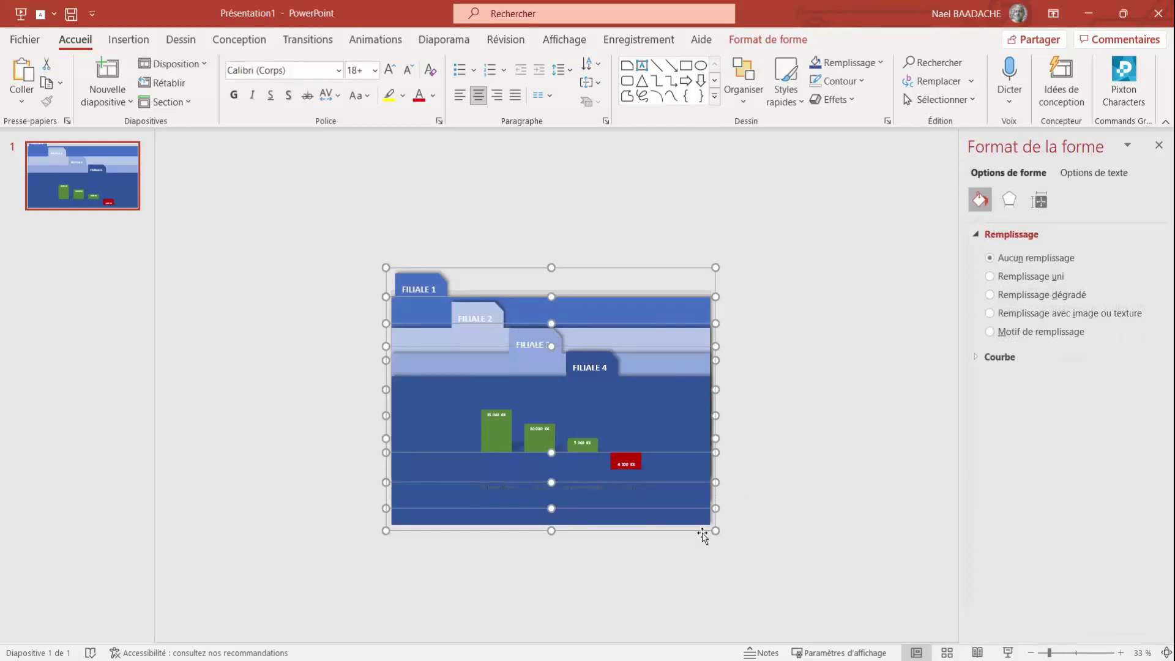
pyautogui.moveTo(709, 535); pyautogui.dragTo(693, 659)
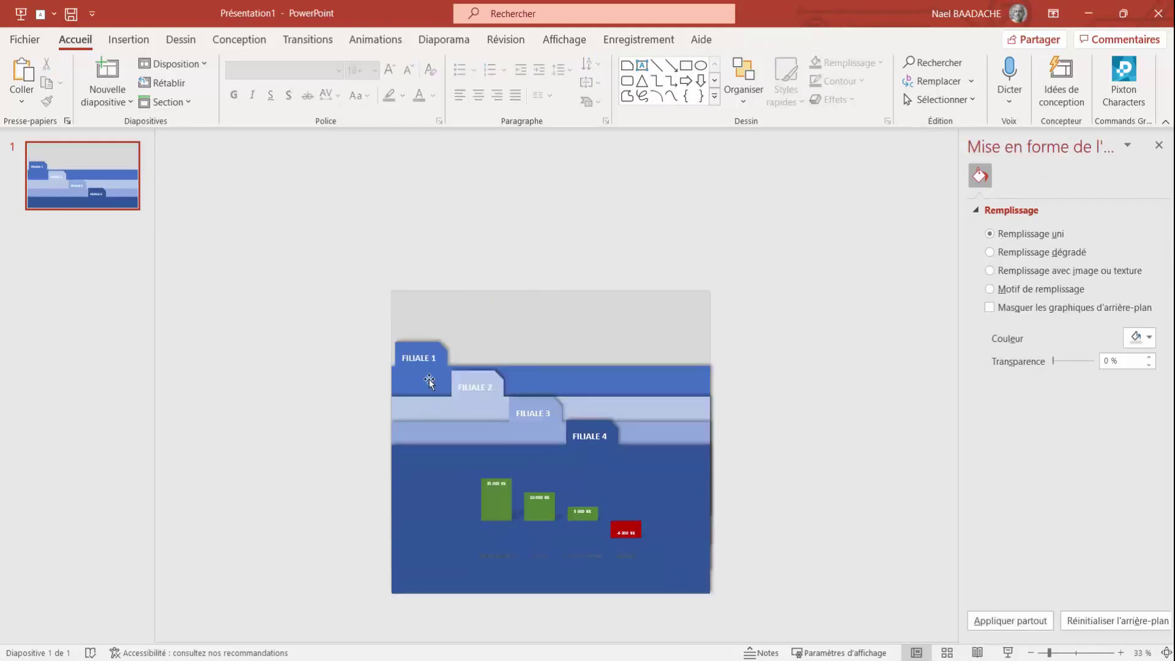
# - Nudge the FILIALE 1, 3 and 4 layers with arrow keys so the tabs step more tightly
pyautogui.click(429, 379)
pyautogui.press('Down')
pyautogui.press('Down')
pyautogui.press('Down')
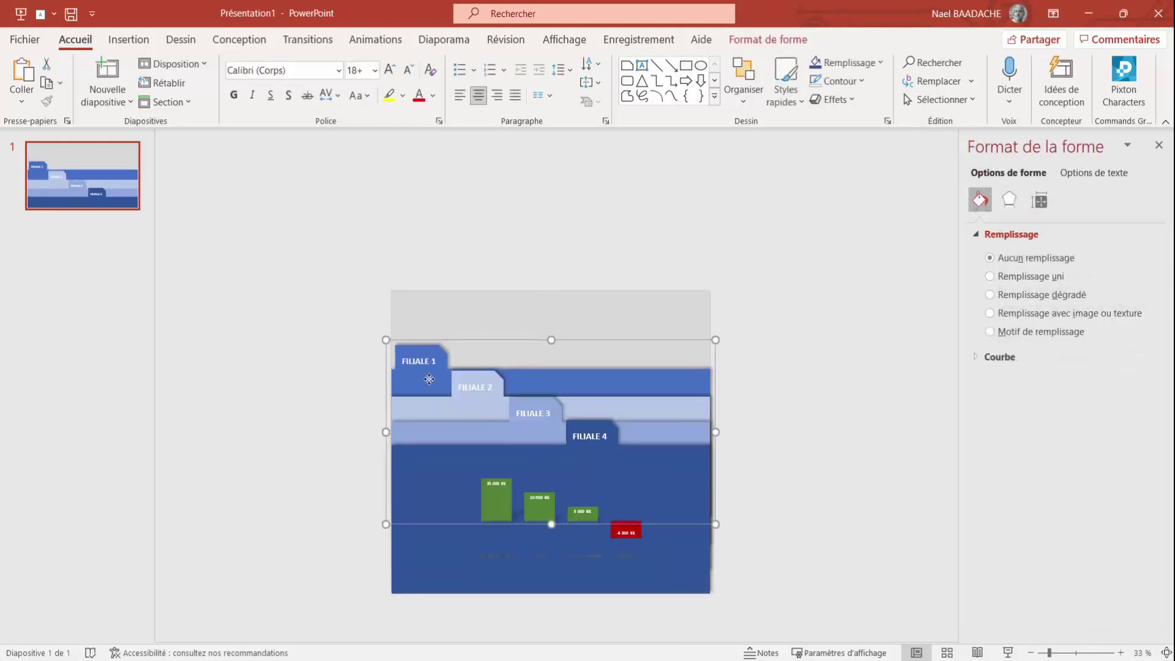
pyautogui.press('Down')
pyautogui.press('Down')
pyautogui.hotkey('ctrl', 'Up')
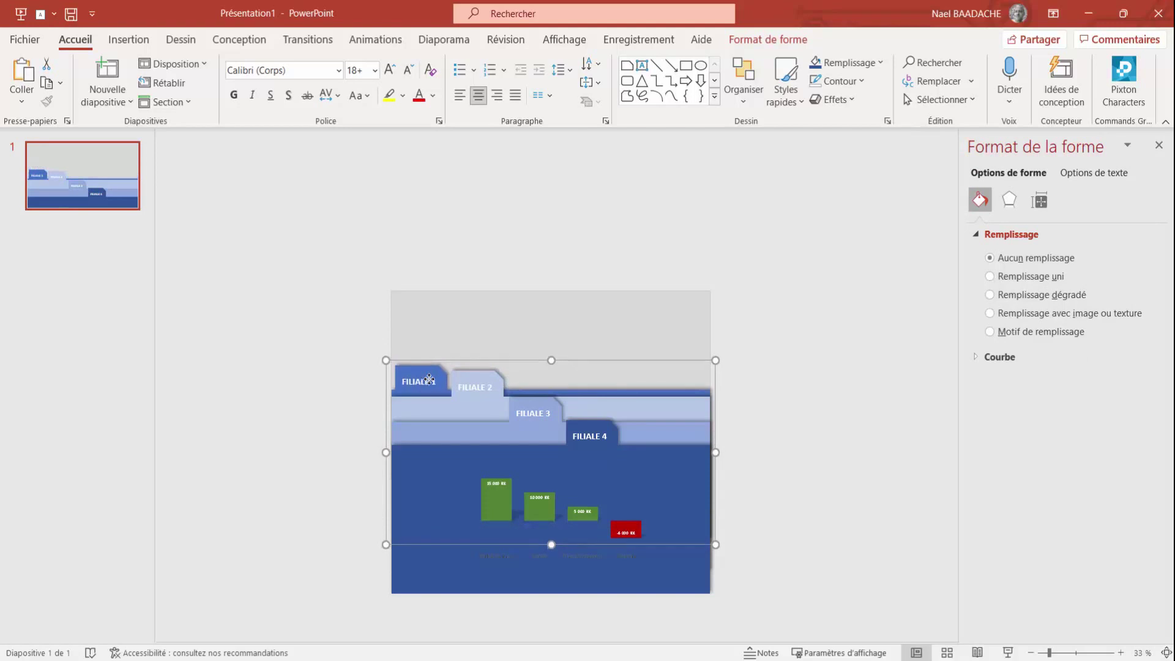
pyautogui.press('Down')
pyautogui.press('Down')
pyautogui.press('Down')
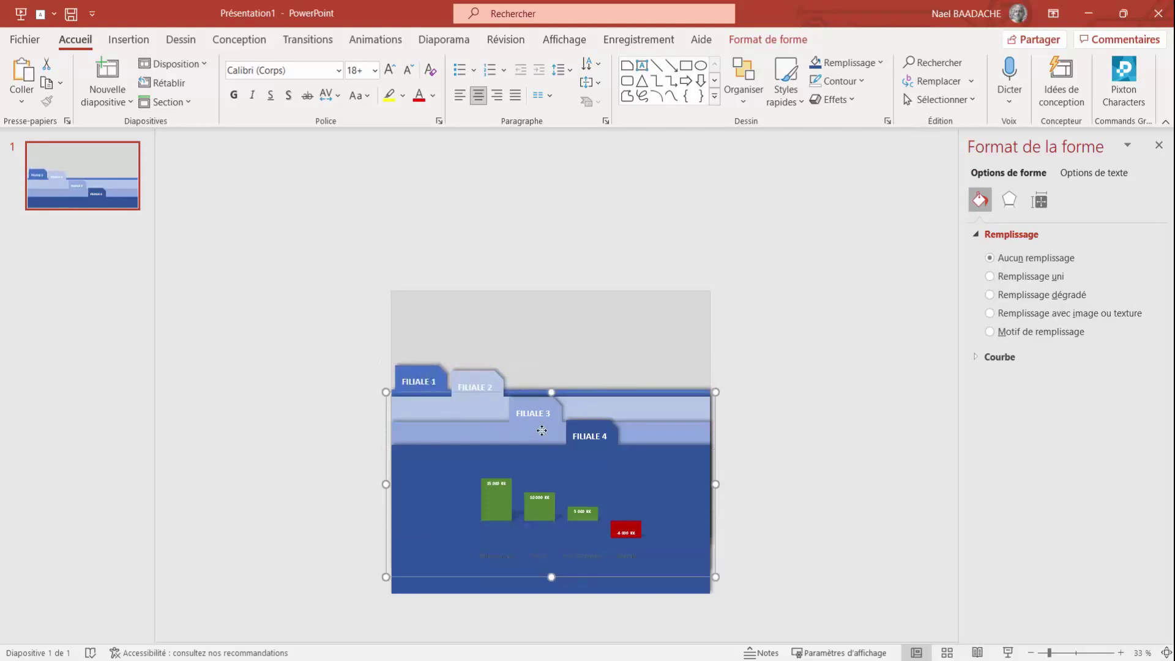
pyautogui.press('Up')
pyautogui.press('Up')
pyautogui.press('Up')
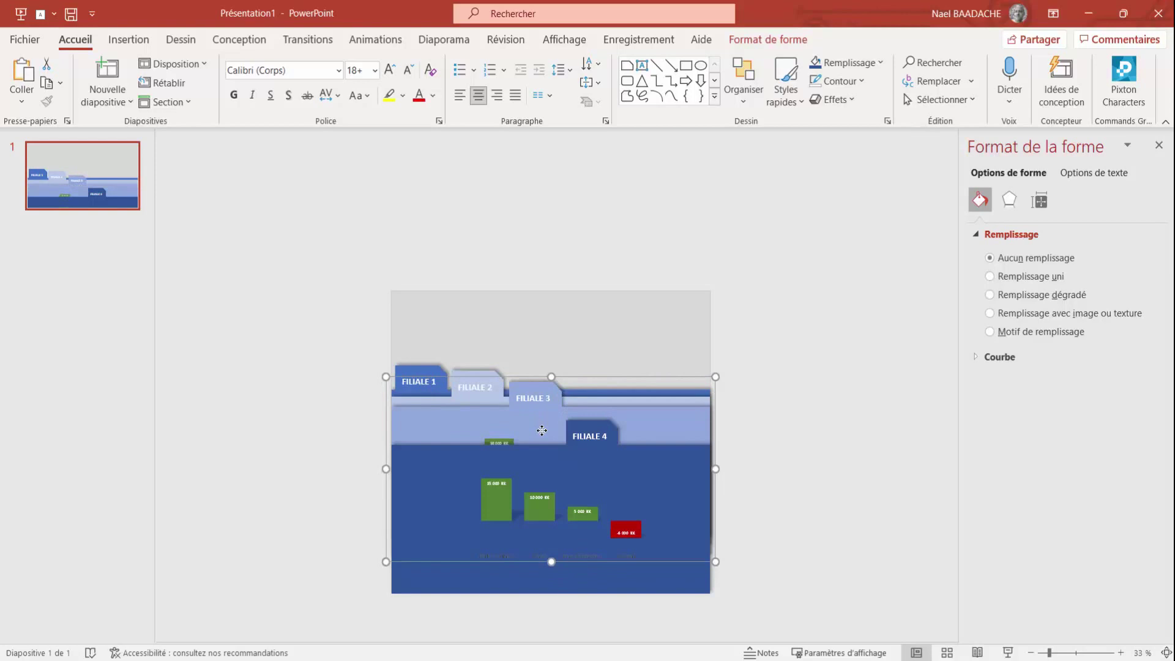
pyautogui.hotkey('ctrl', 'Up')
pyautogui.press('Down')
pyautogui.press('Down')
pyautogui.press('Down')
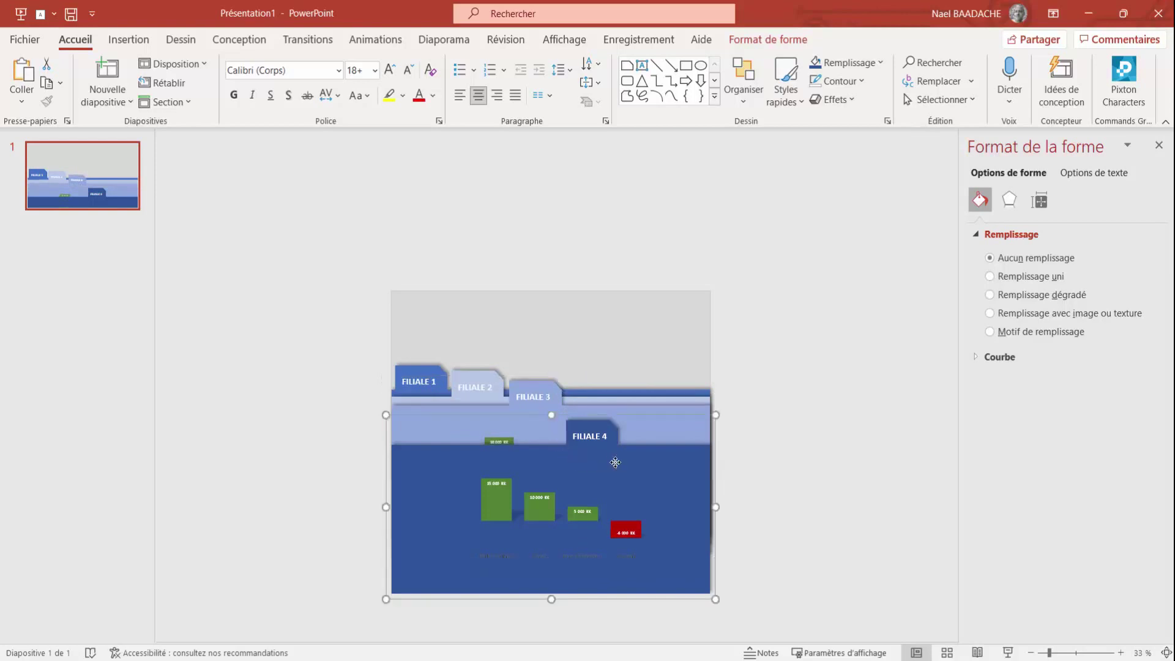
pyautogui.press('Up')
pyautogui.press('Up')
pyautogui.press('Up')
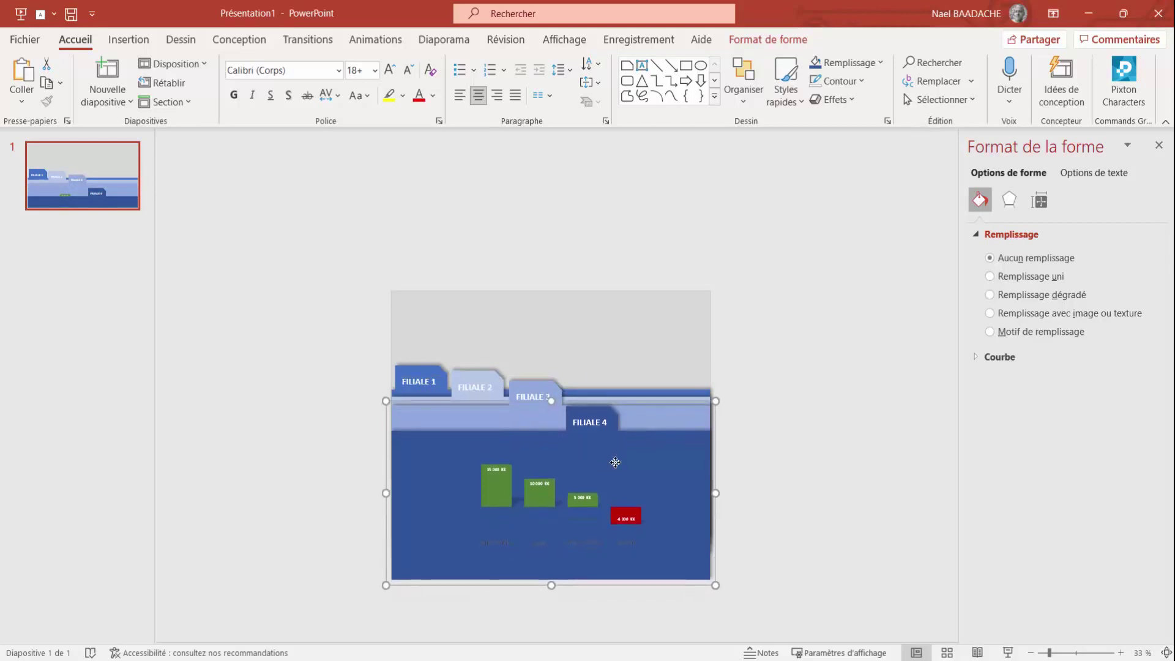
pyautogui.press('Up')
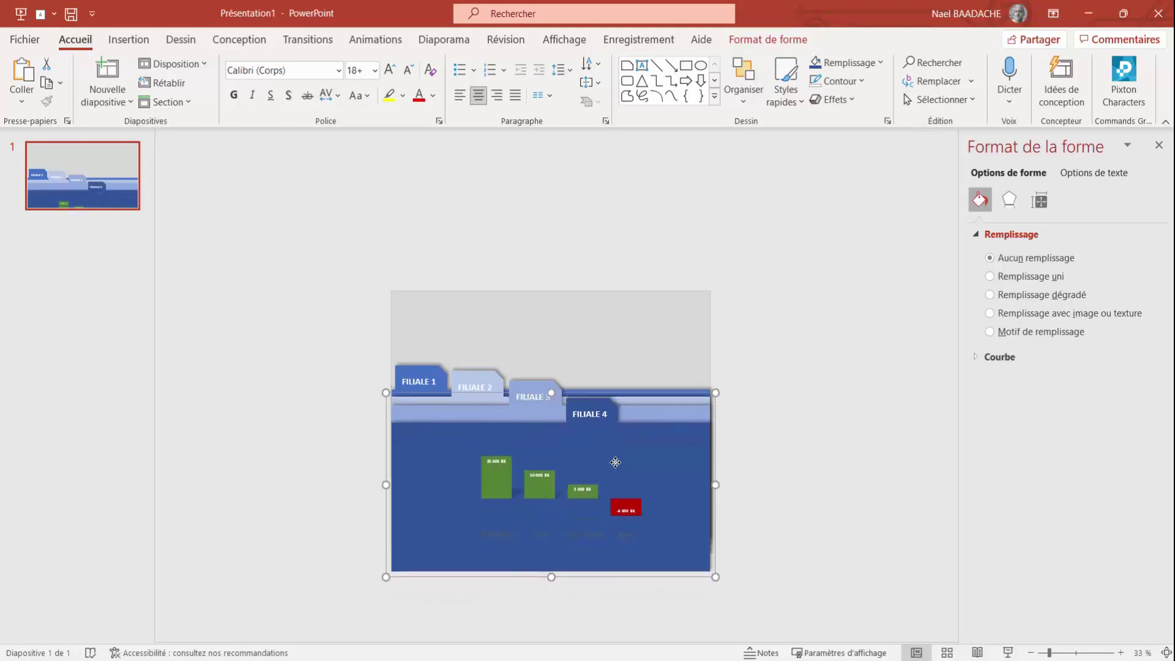
pyautogui.click(762, 497)
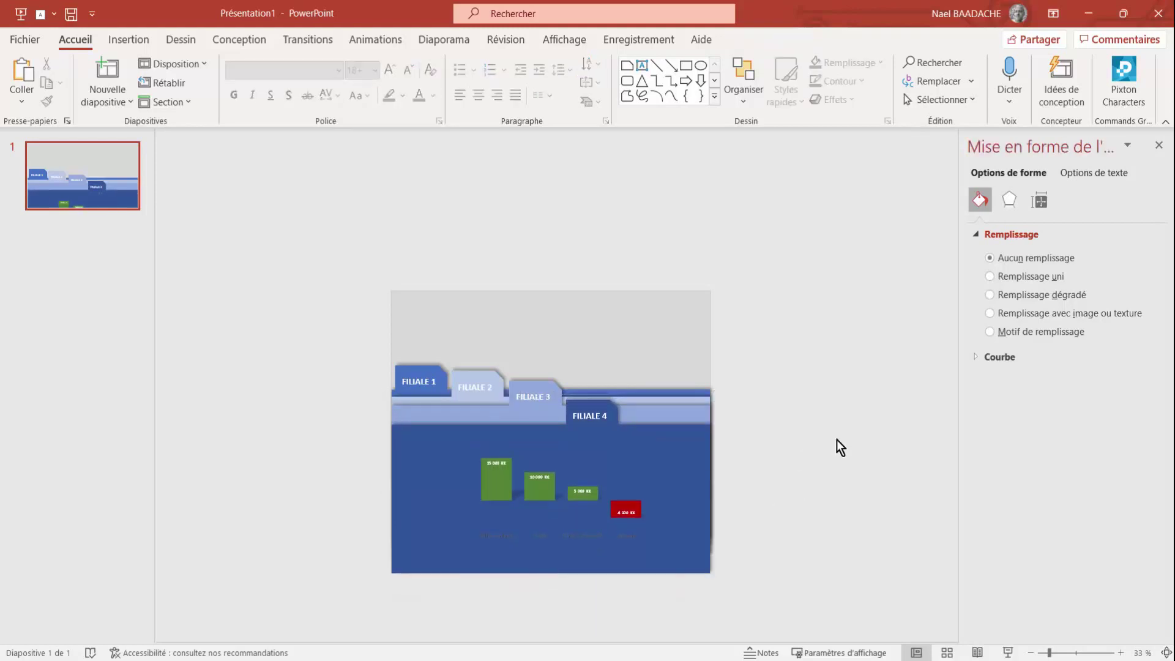
pyautogui.keyDown('ctrl'); pyautogui.scroll(5, 810, 491); pyautogui.keyUp('ctrl')
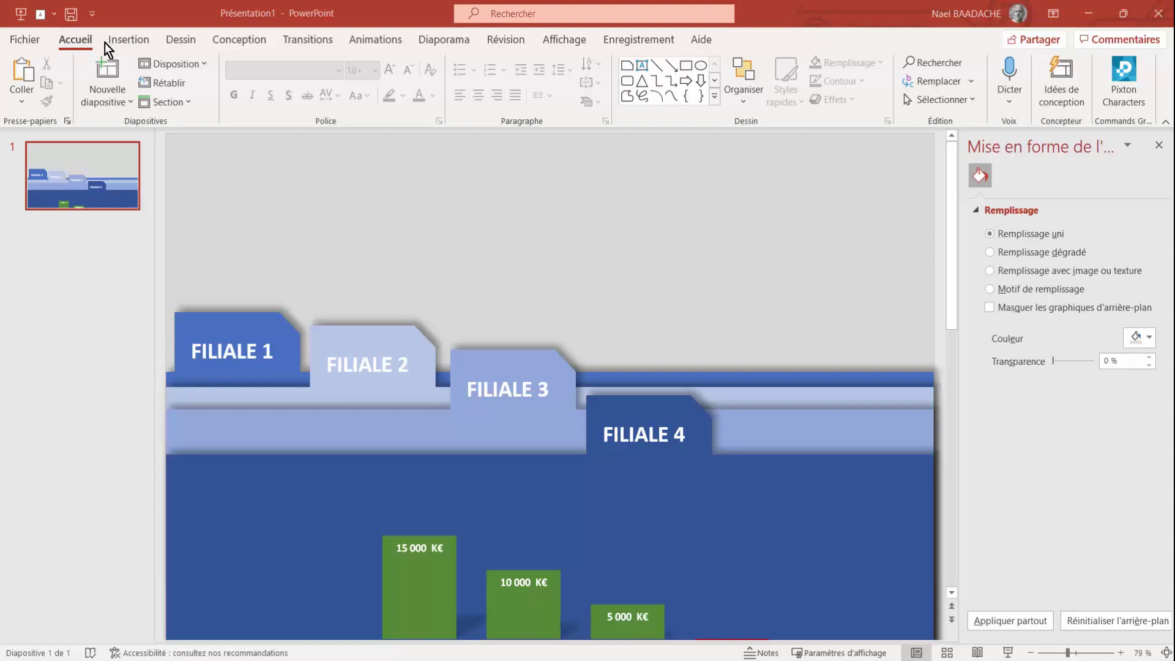
# - Add a text box above the folder tabs reading 'PRESENTATION RAPPORT MENSUEL'
pyautogui.click(129, 39)
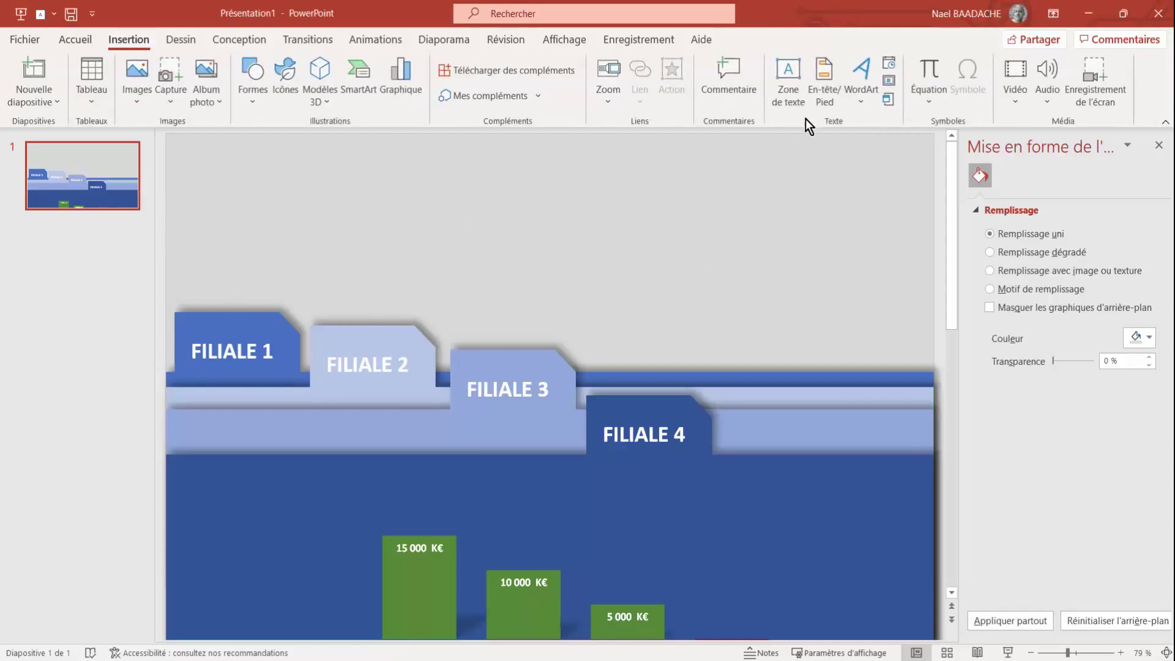
pyautogui.click(790, 69)
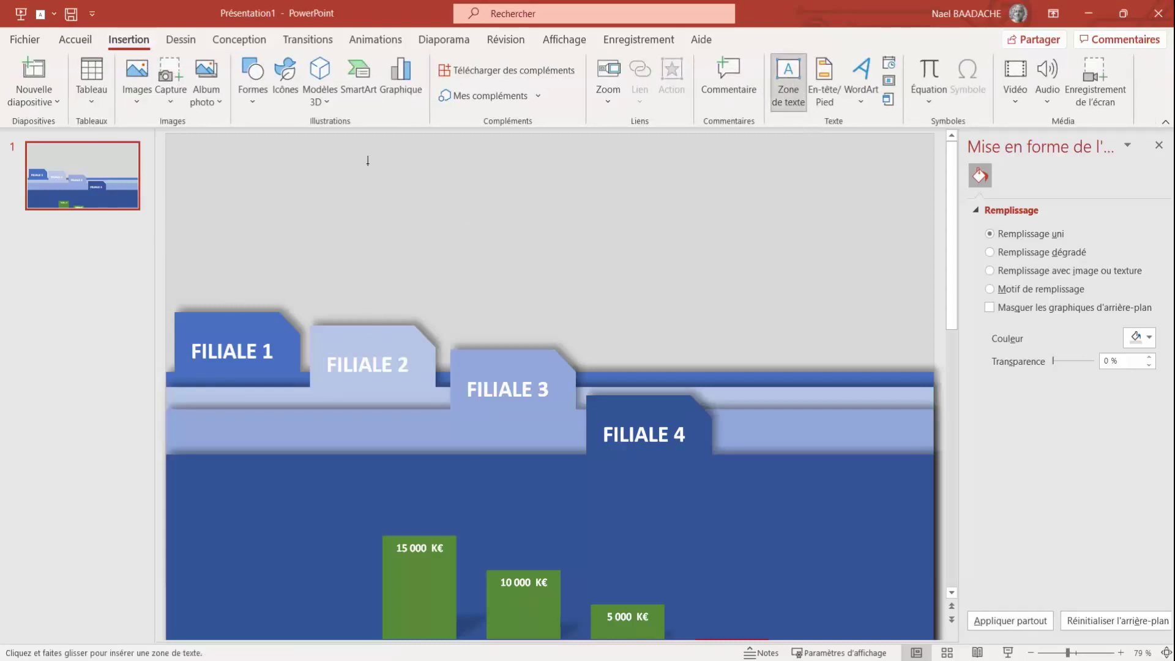
pyautogui.moveTo(366, 162); pyautogui.dragTo(806, 215)
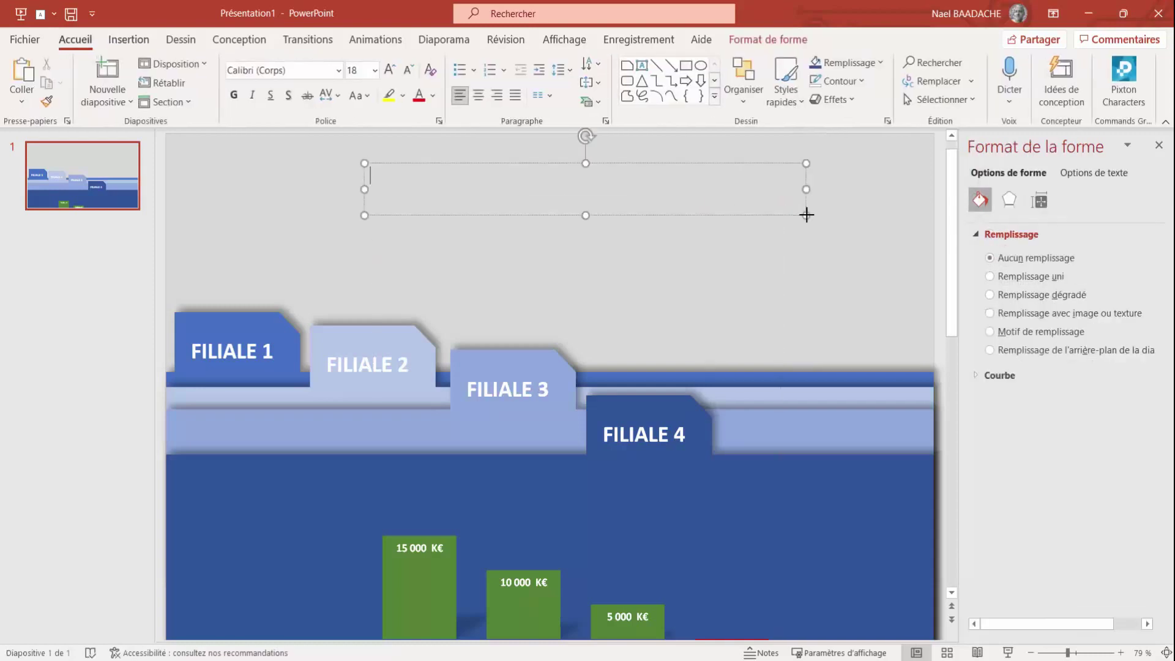
pyautogui.write('pre')
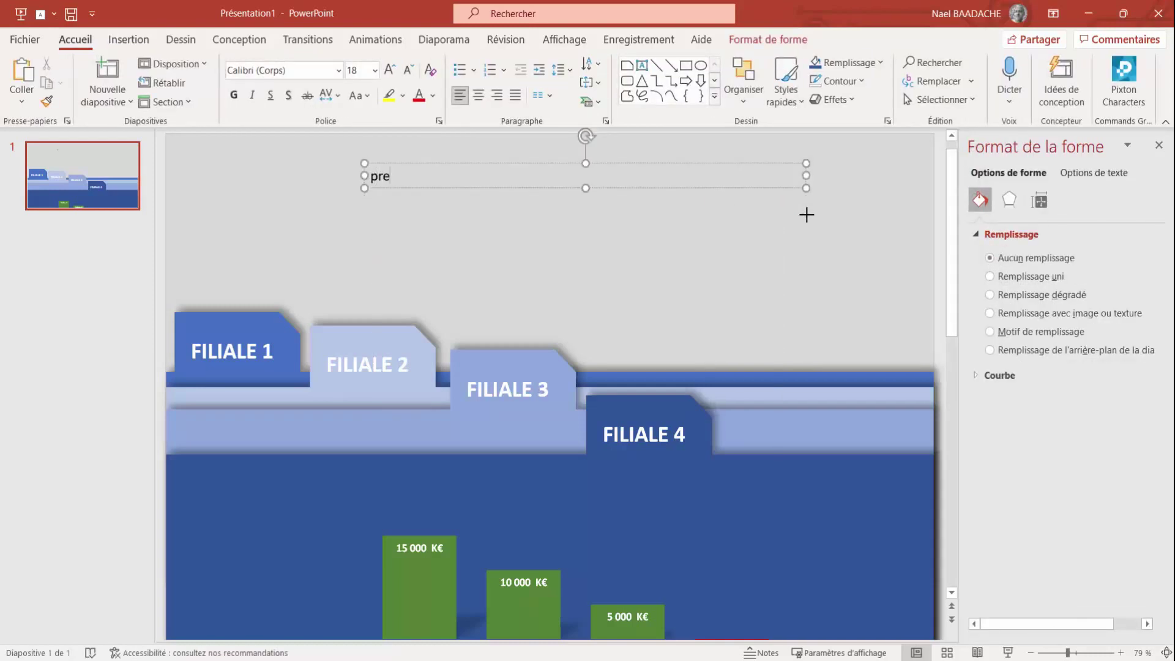
pyautogui.press('BackSpace')
pyautogui.write('PRESENTATION ')
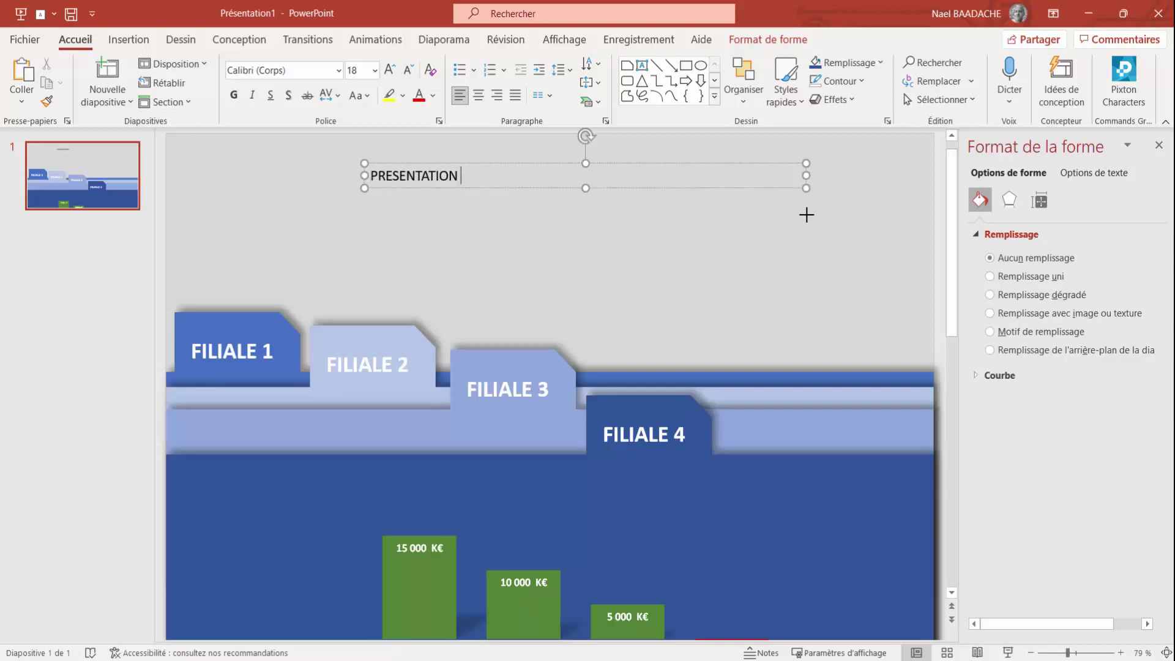
pyautogui.write('RAPPORT MENSU')
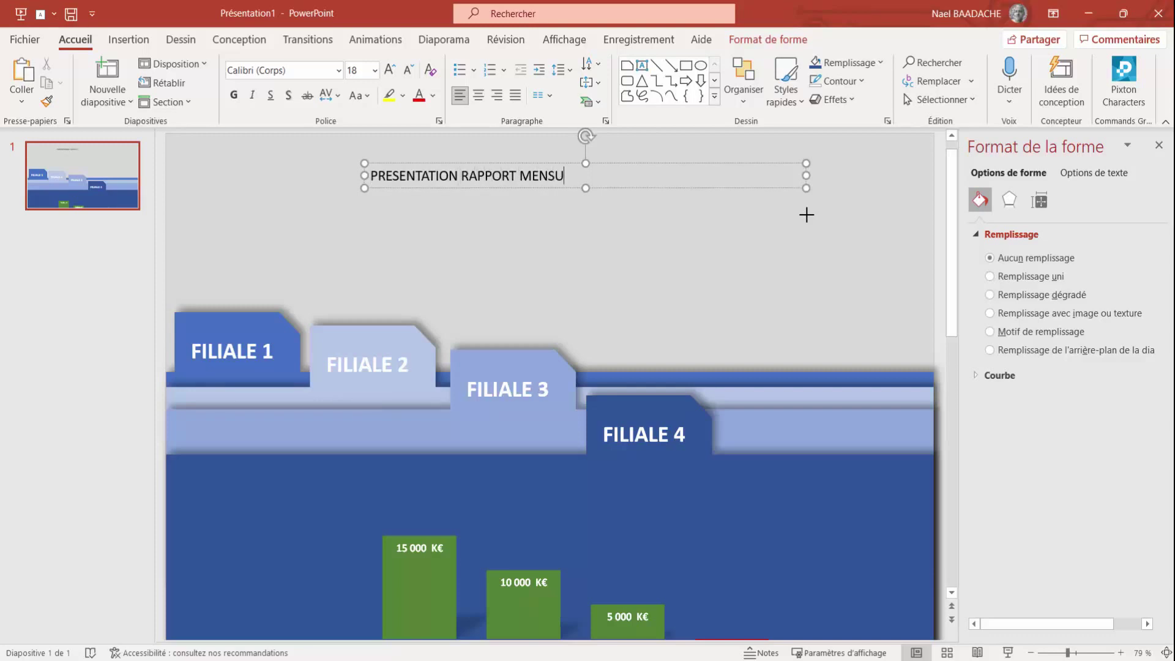
pyautogui.write('EL')
# - Centre the title text, narrow its box, and centre the box horizontally on the slide
pyautogui.click(478, 94)
pyautogui.moveTo(803, 176); pyautogui.dragTo(755, 175)
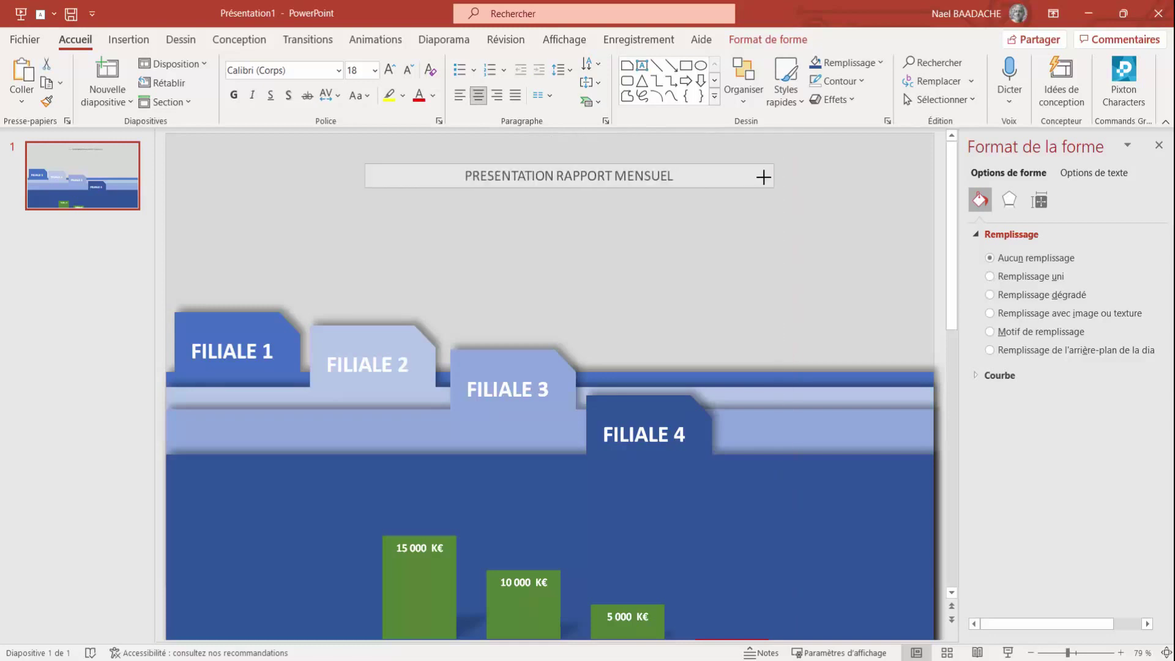
pyautogui.click(744, 101)
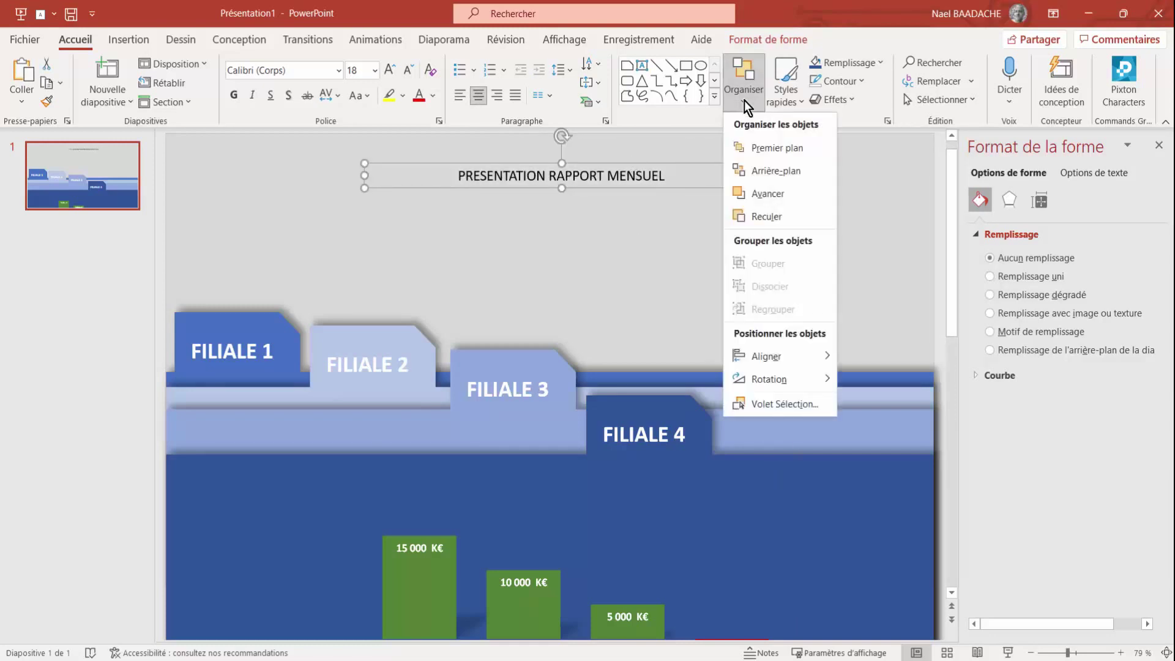
pyautogui.moveTo(766, 356)
pyautogui.click(886, 381)
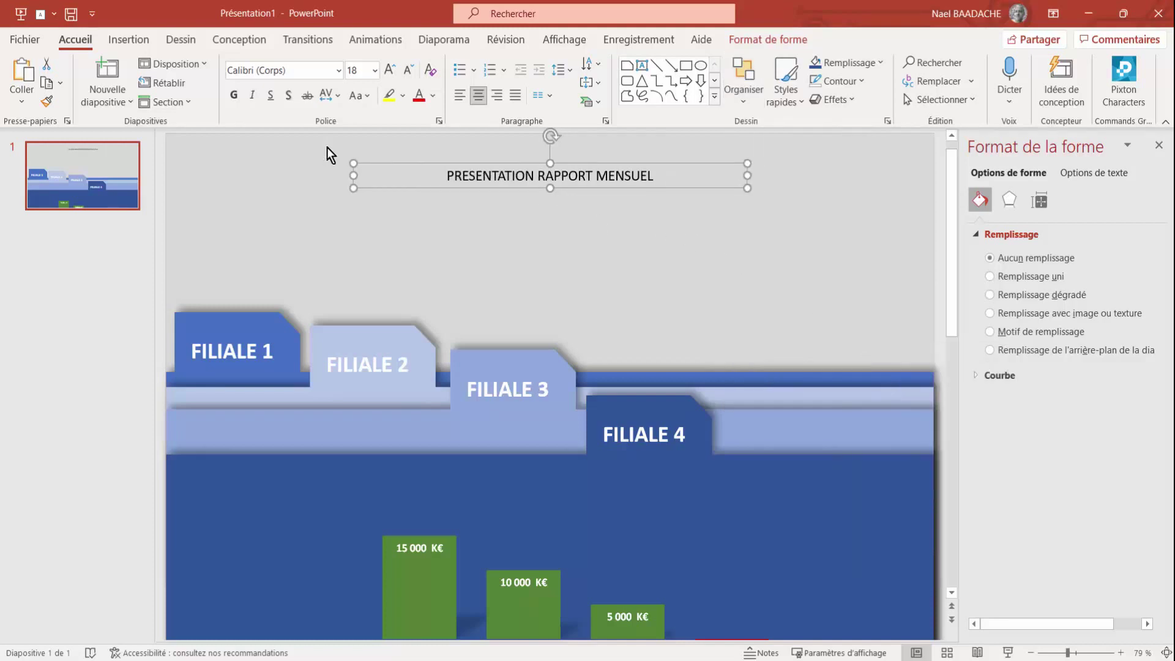
# - Format the title bold, dark orange, at 28 pt
pyautogui.click(236, 97)
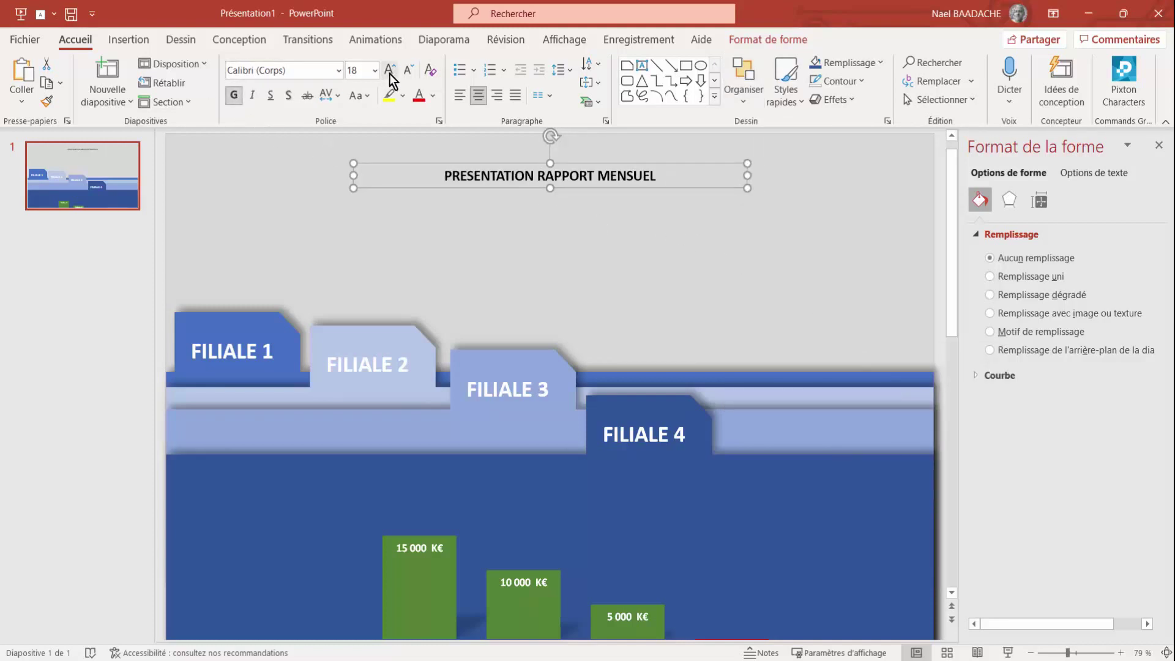
pyautogui.click(431, 97)
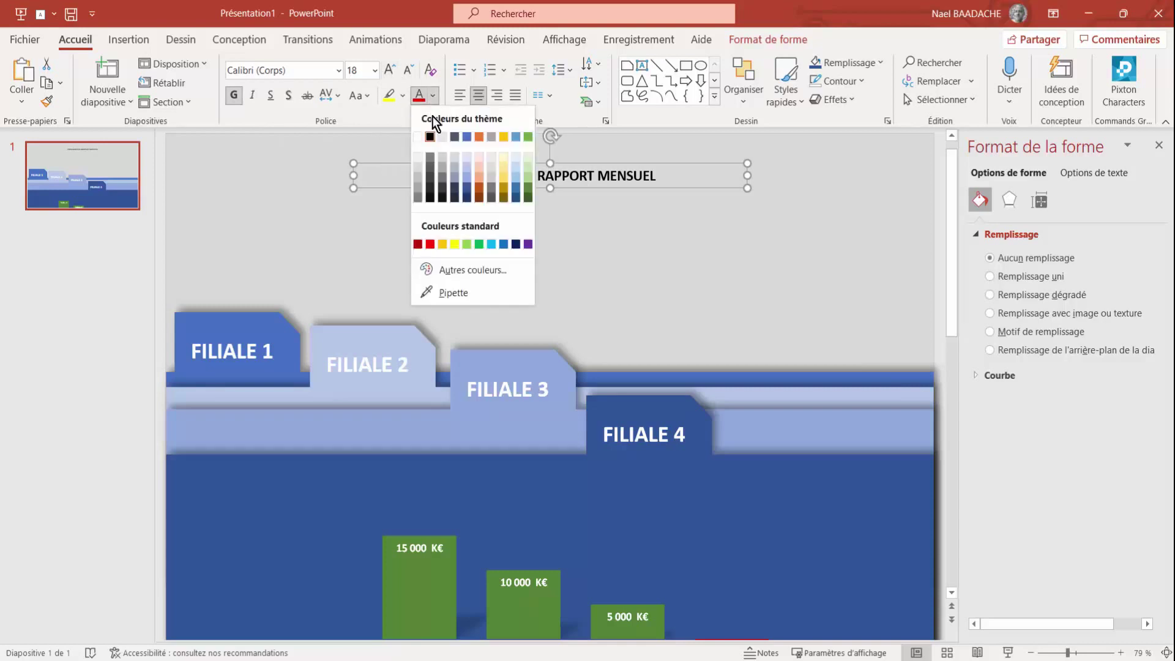
pyautogui.click(479, 193)
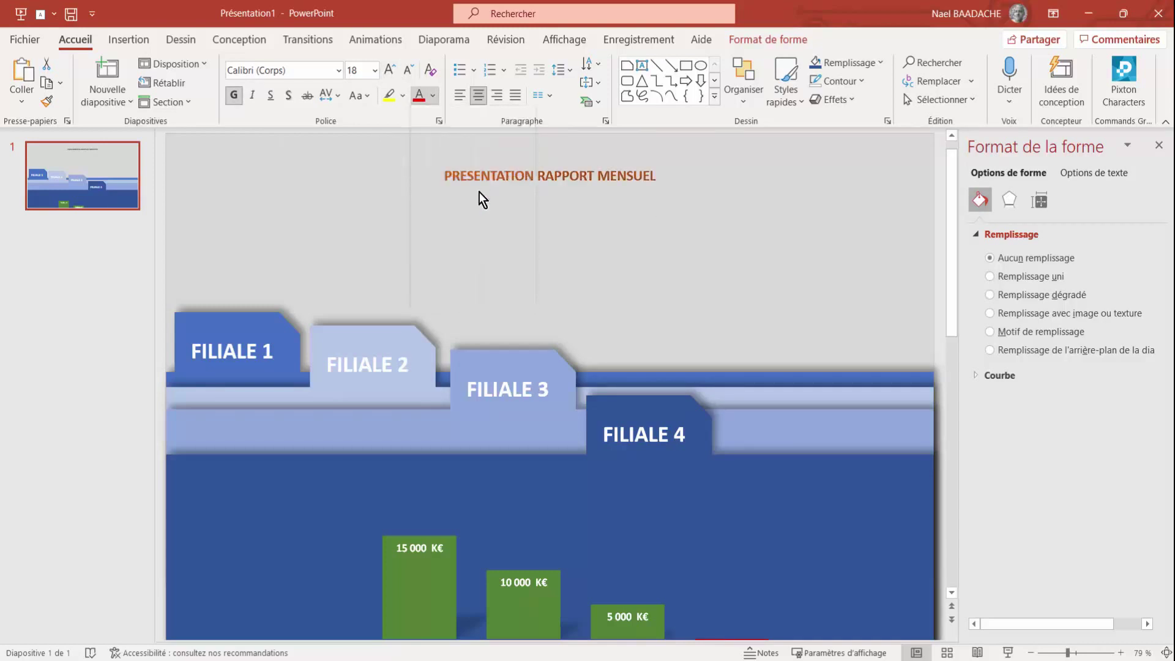
pyautogui.click(389, 71)
pyautogui.click(389, 71)
pyautogui.click(389, 71)
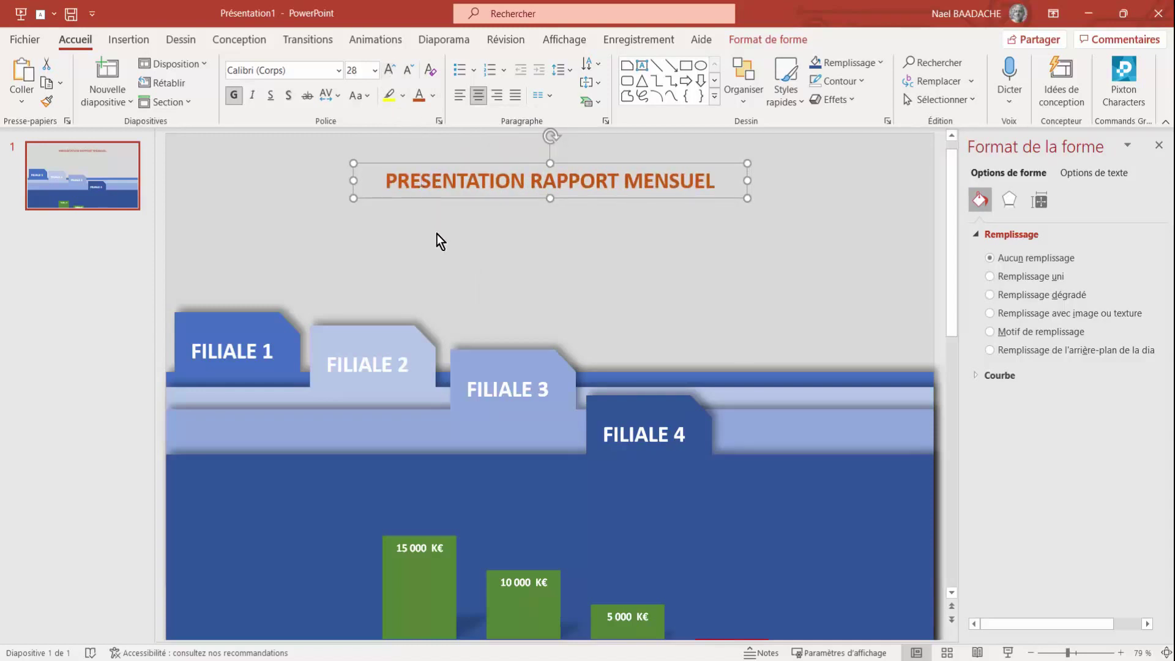
pyautogui.click(307, 246)
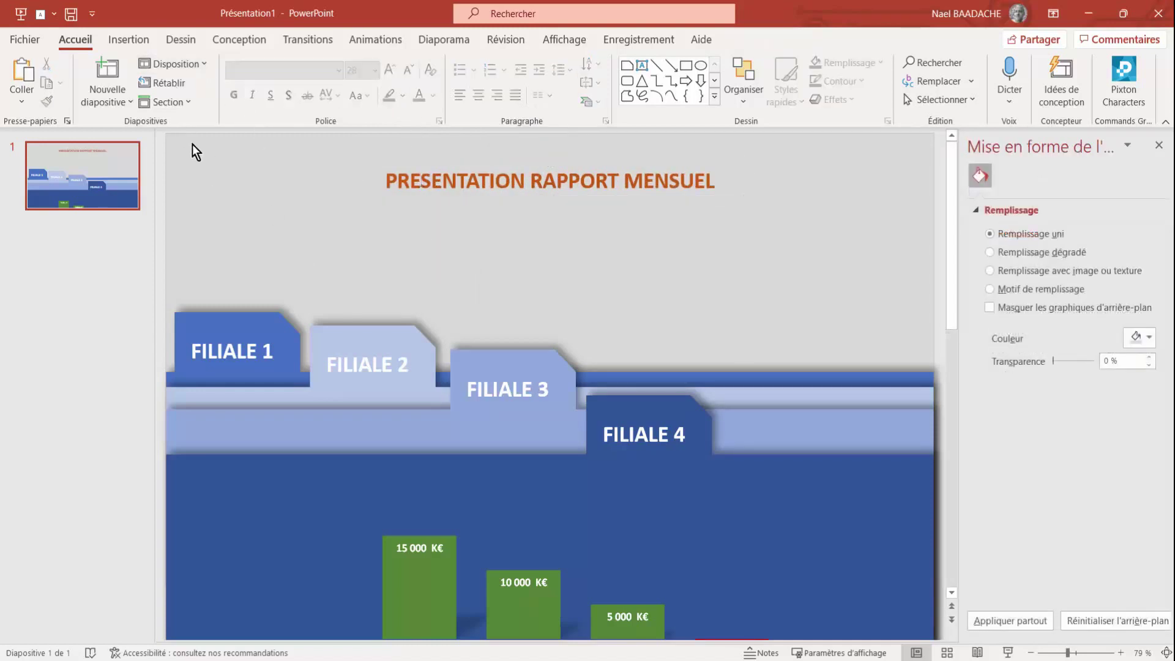
# - Insert the rising bar-chart icon from the Icônes library
pyautogui.click(119, 39)
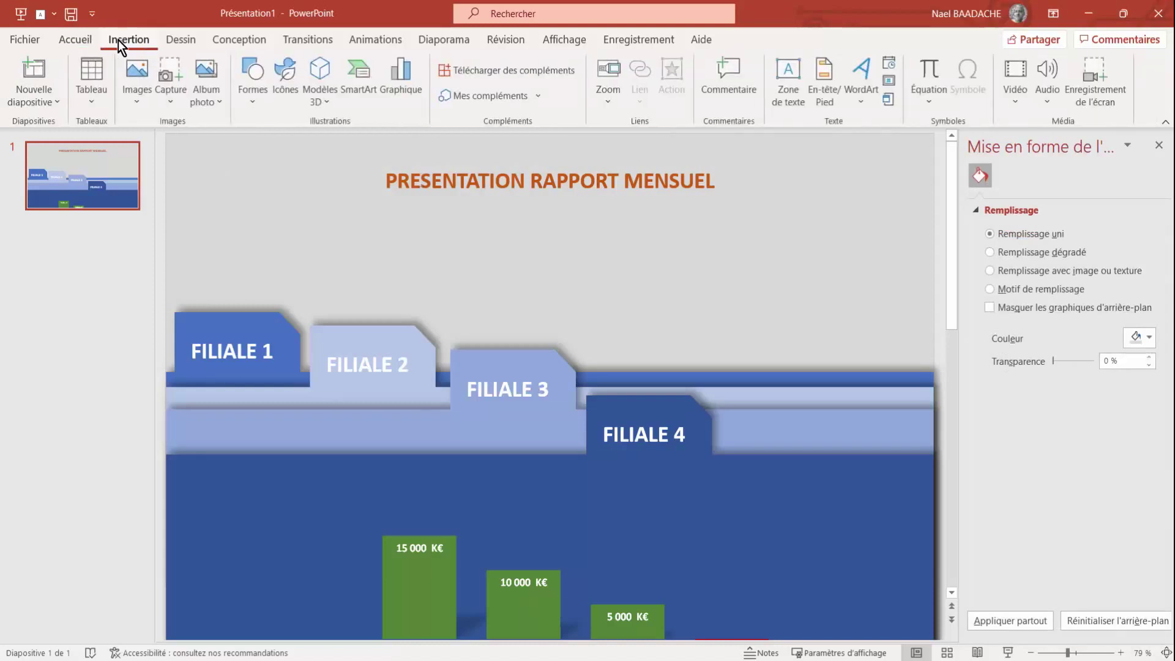
pyautogui.click(284, 74)
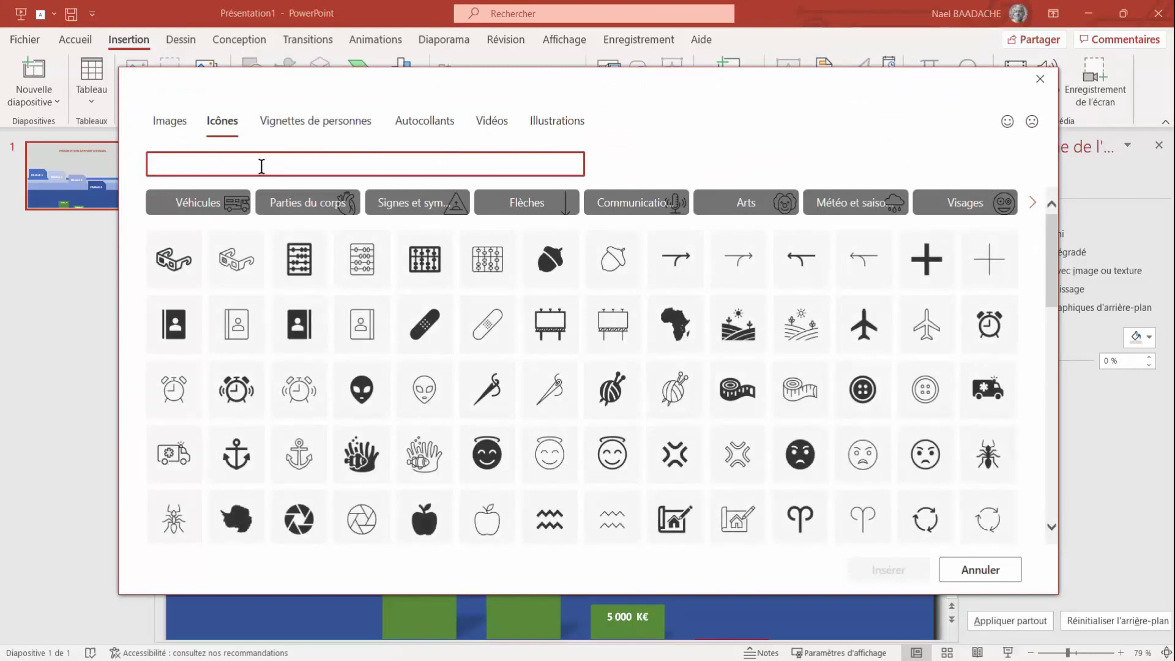
pyautogui.scroll(-1, 599, 379)
pyautogui.scroll(-2, 598, 380)
pyautogui.scroll(-2, 598, 380)
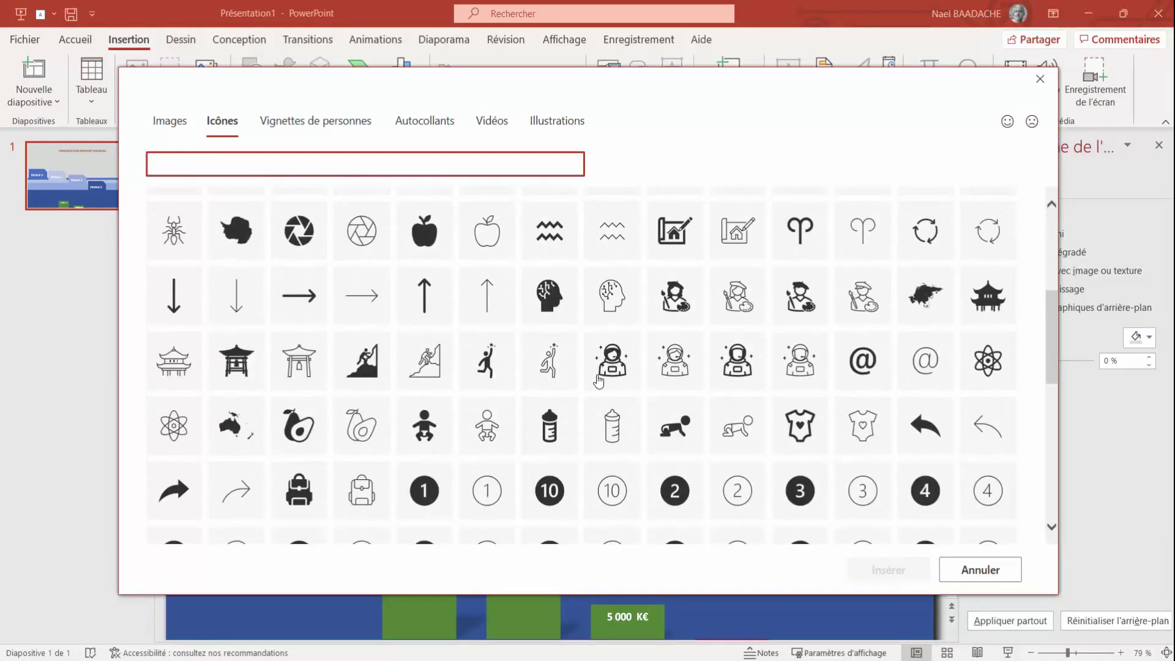
pyautogui.scroll(-3, 598, 380)
pyautogui.scroll(-3, 624, 368)
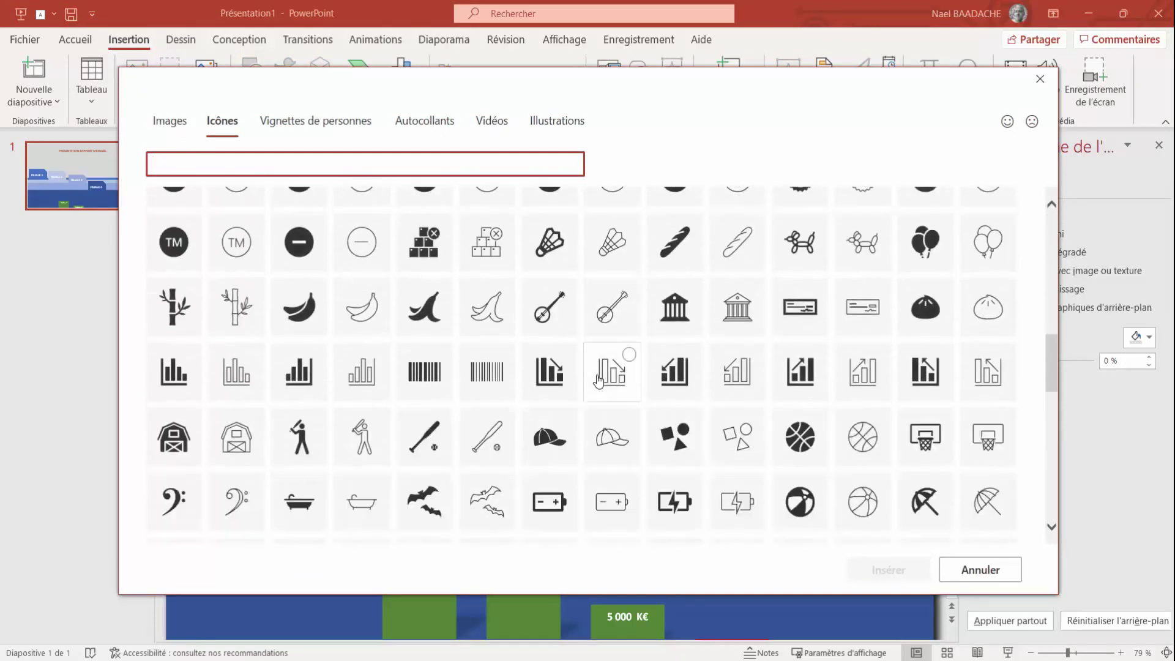
pyautogui.click(813, 359)
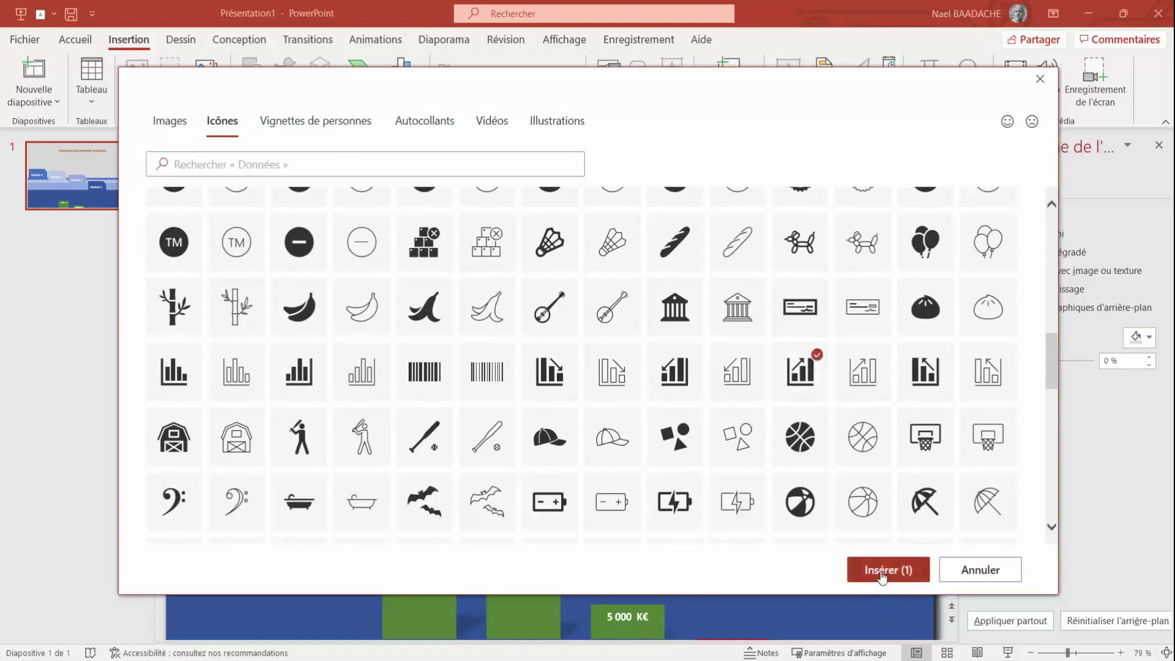
pyautogui.click(884, 572)
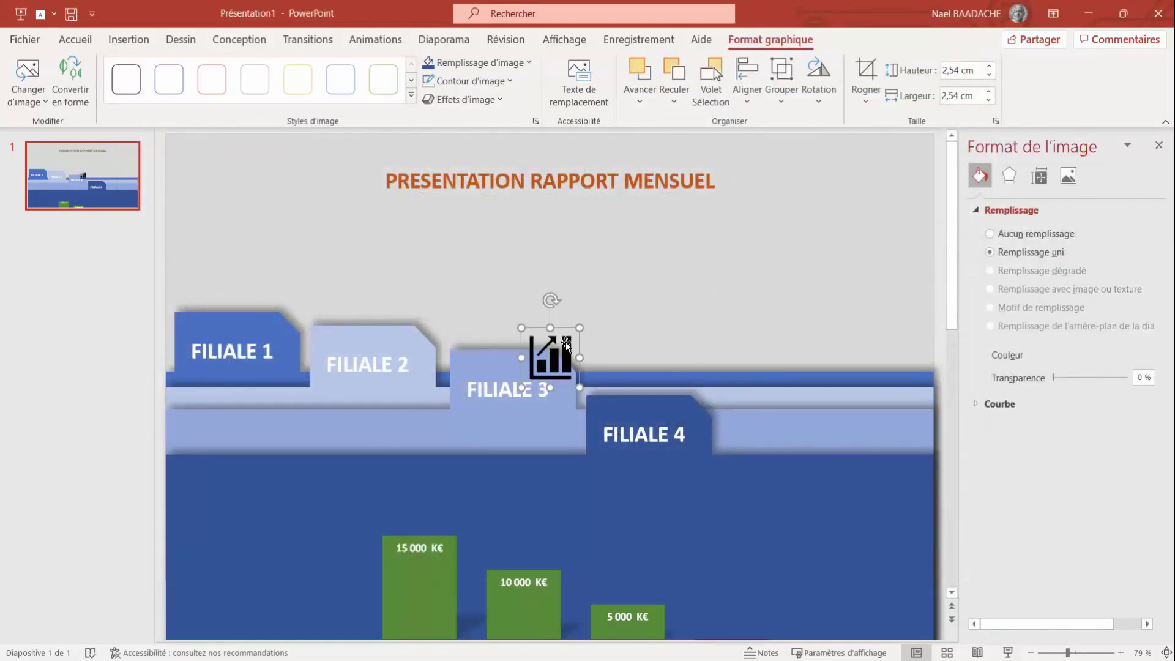
# - Place the chart icon below the title, enlarge it to 4.53 cm and fill it dark red
pyautogui.moveTo(564, 343); pyautogui.dragTo(554, 203)
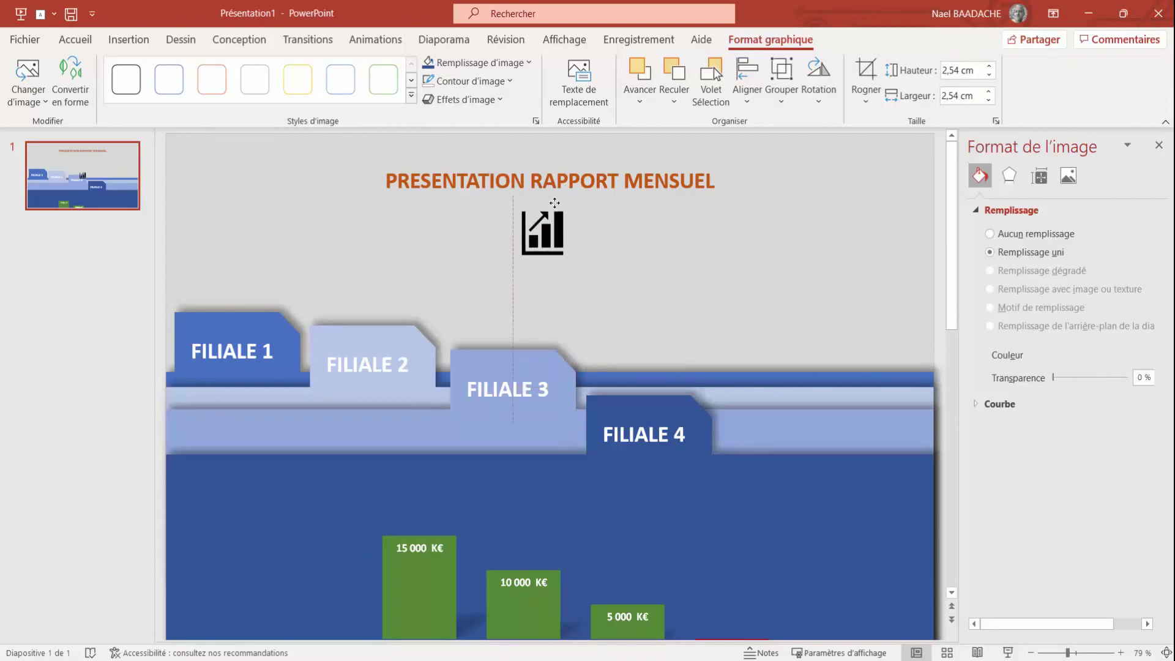
pyautogui.moveTo(564, 257)
pyautogui.mouseDown()
pyautogui.moveTo(616, 310)
pyautogui.moveTo(590, 275)
pyautogui.mouseUp()
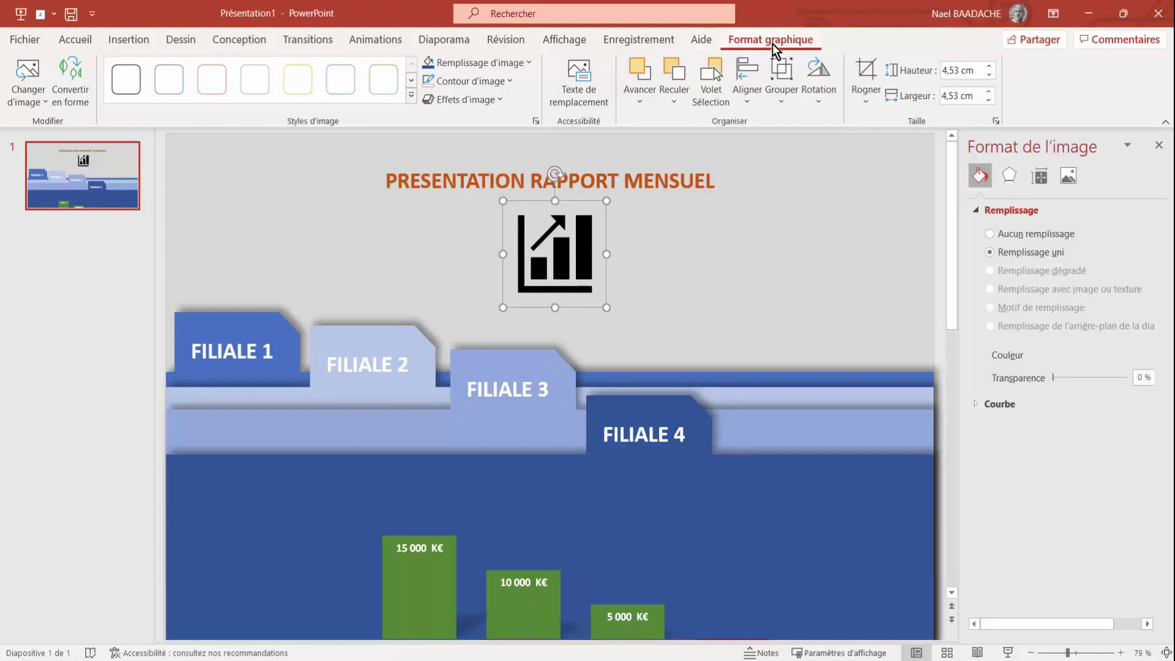
pyautogui.click(529, 63)
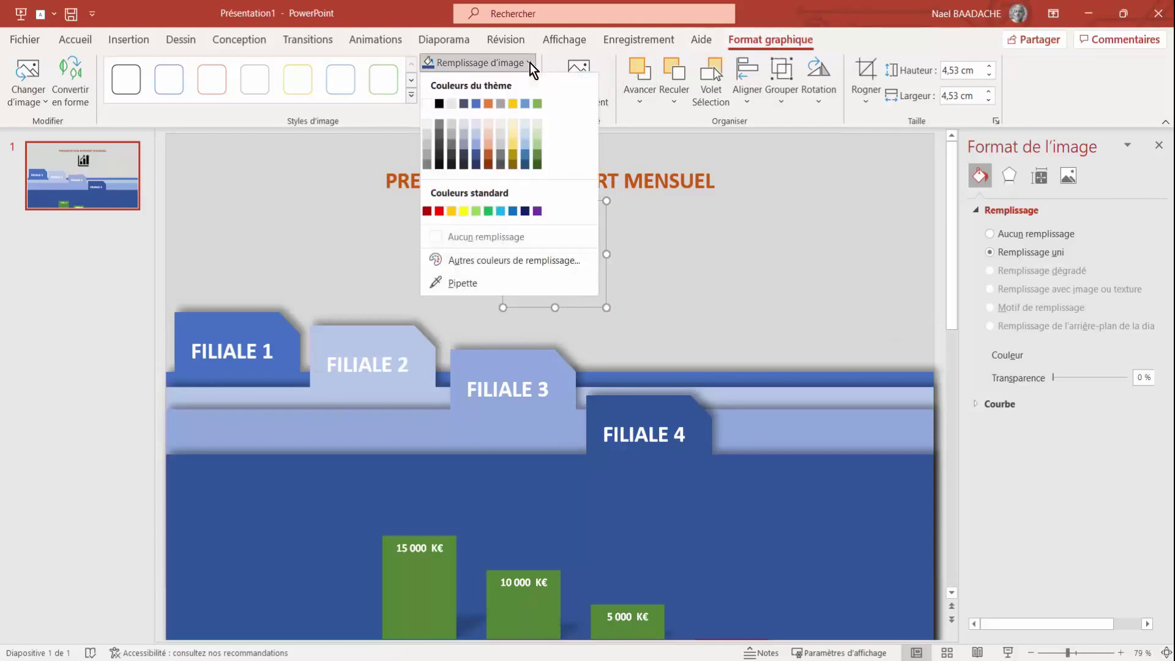
pyautogui.click(427, 210)
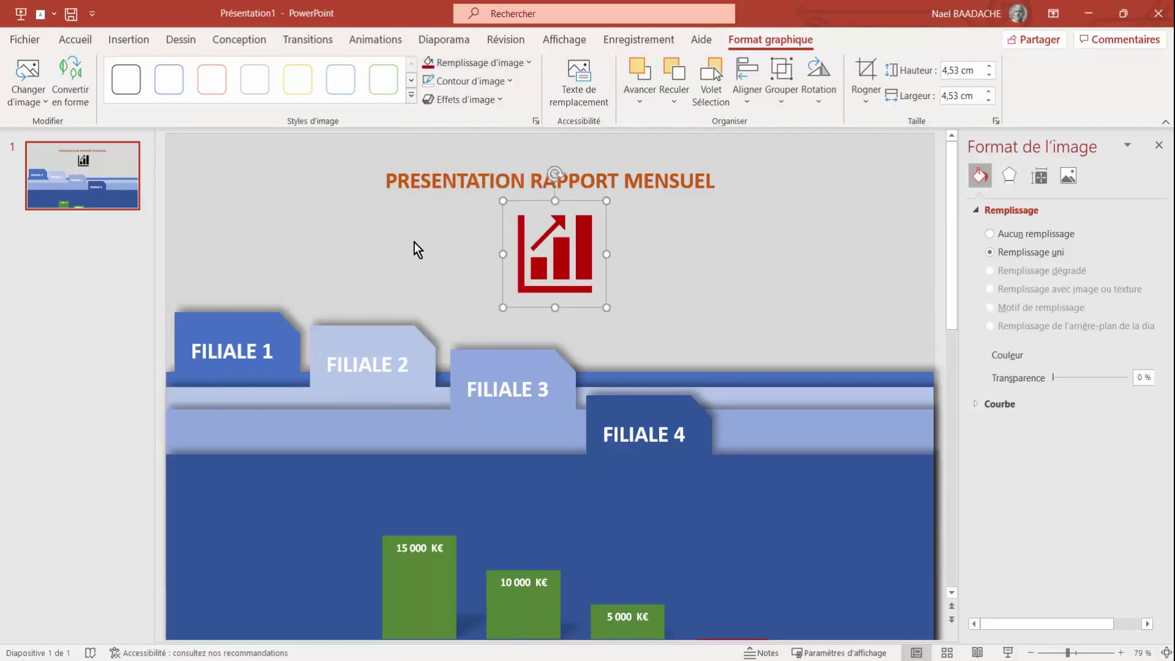
# - Group the icon with the title and reposition the heading block on the slide
pyautogui.keyDown('shift'); pyautogui.click(672, 178); pyautogui.keyUp('shift')
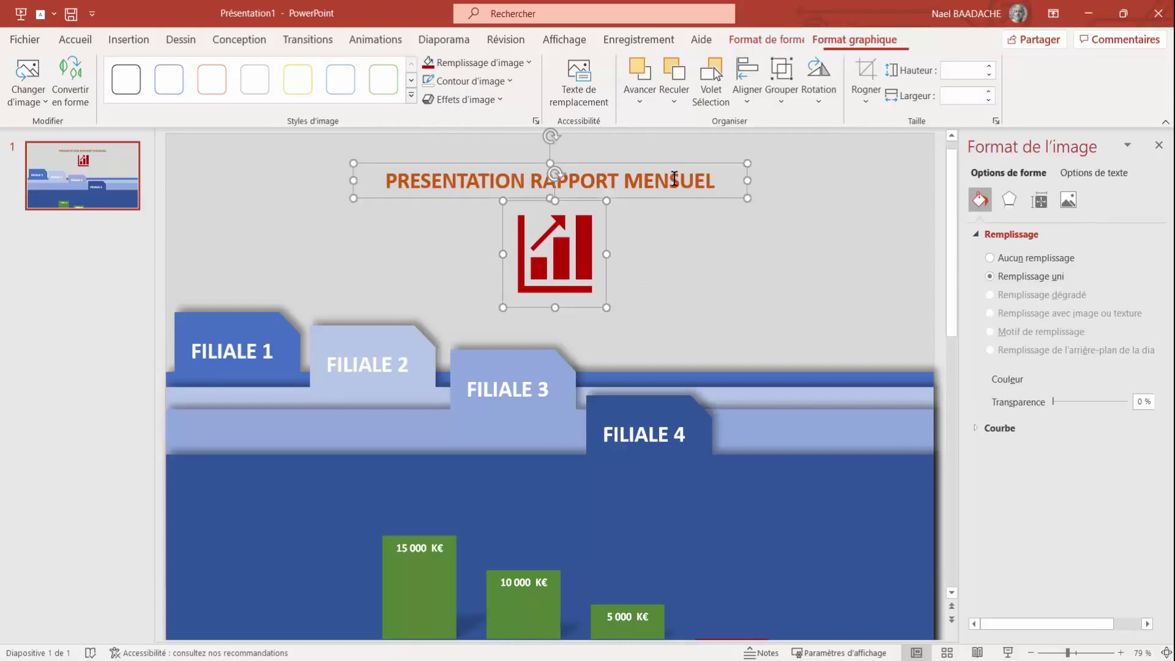
pyautogui.rightClick(718, 196)
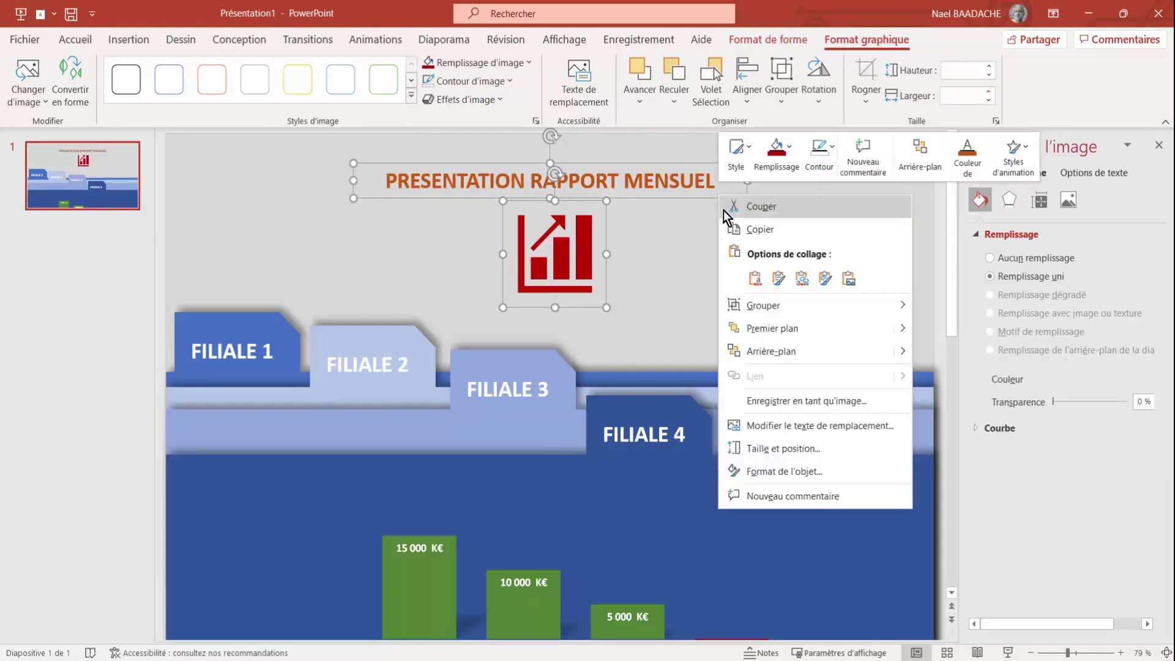
pyautogui.moveTo(763, 305)
pyautogui.click(949, 307)
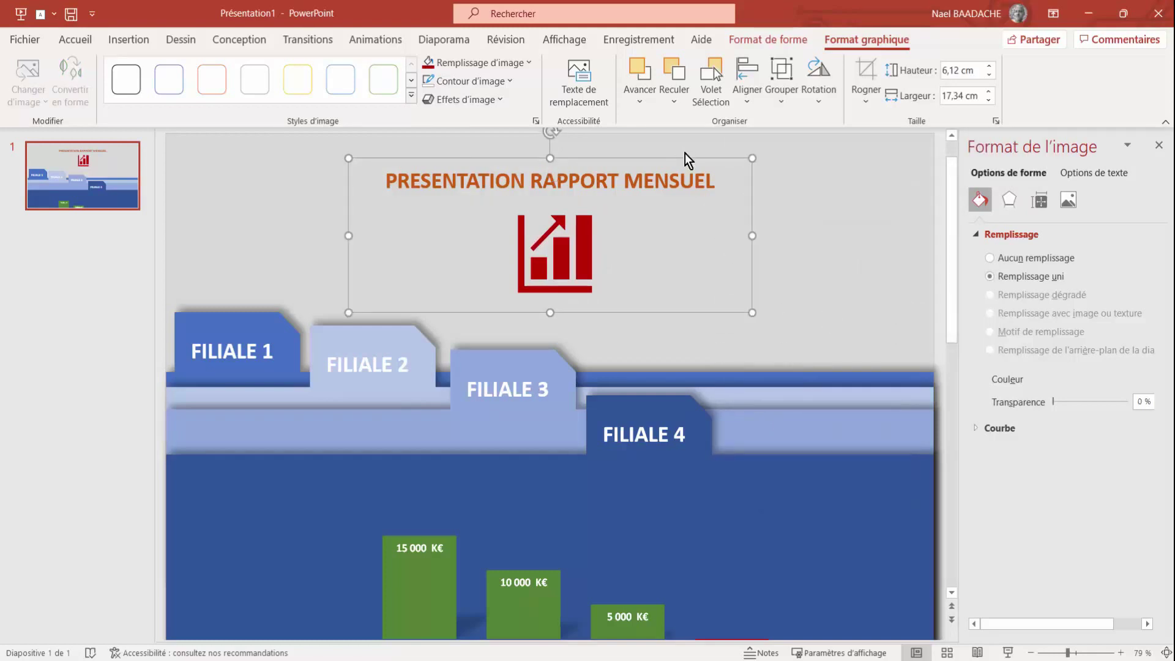
pyautogui.moveTo(685, 164)
pyautogui.mouseDown()
pyautogui.moveTo(696, 281)
pyautogui.moveTo(692, 157)
pyautogui.mouseUp()
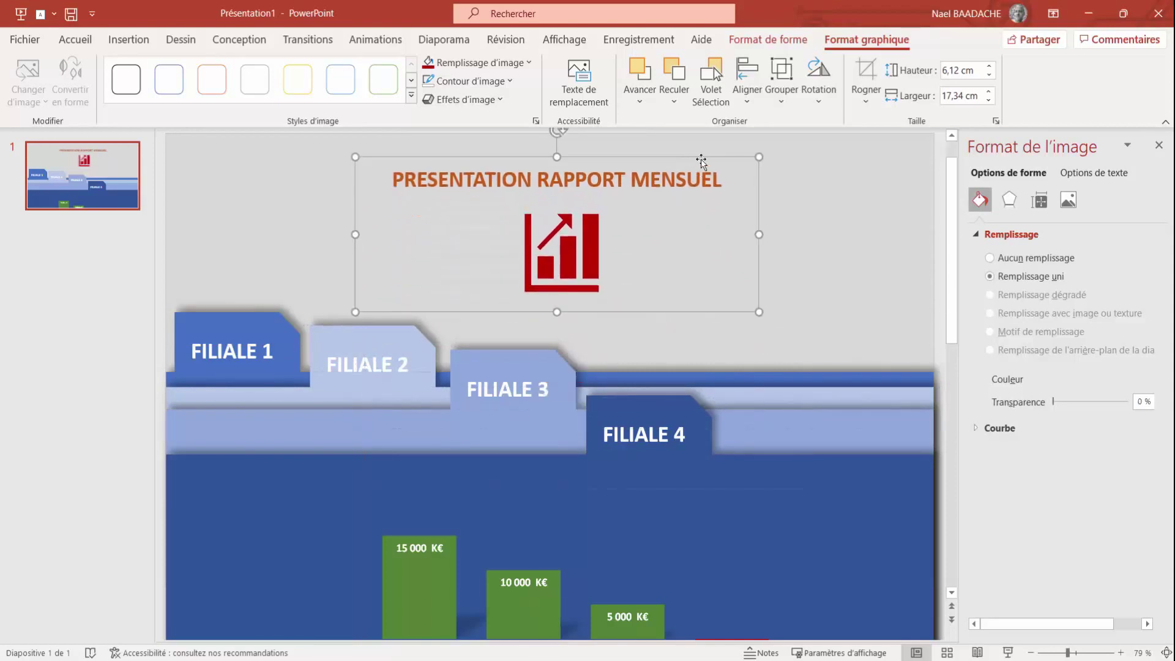
pyautogui.rightClick(703, 160)
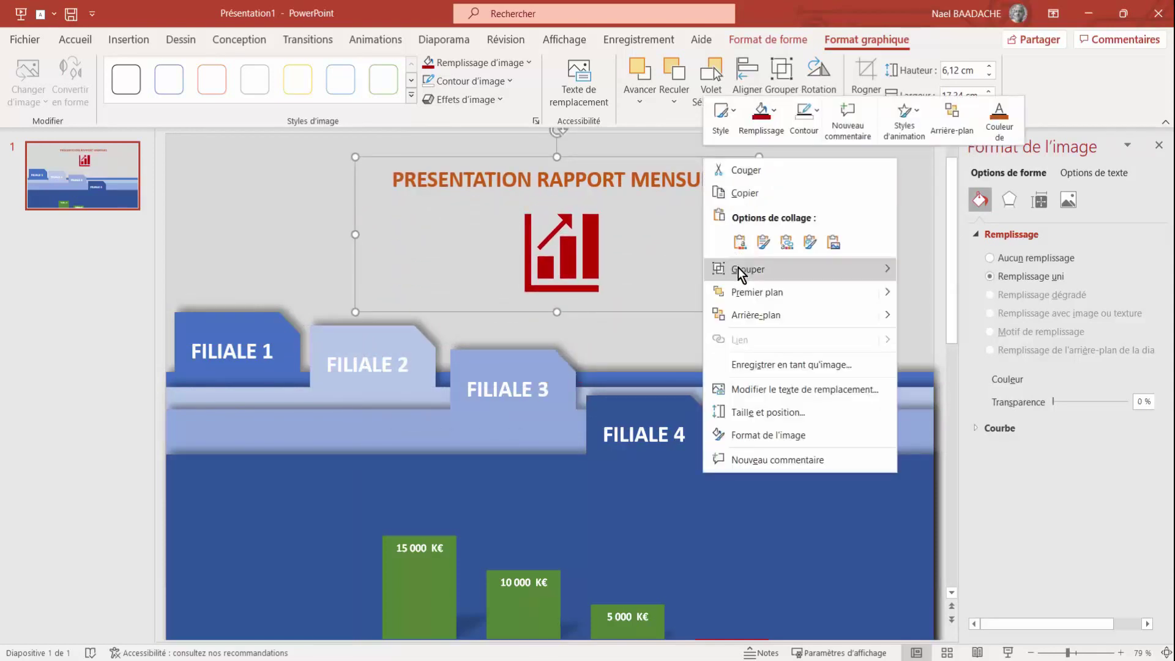
pyautogui.click(736, 315)
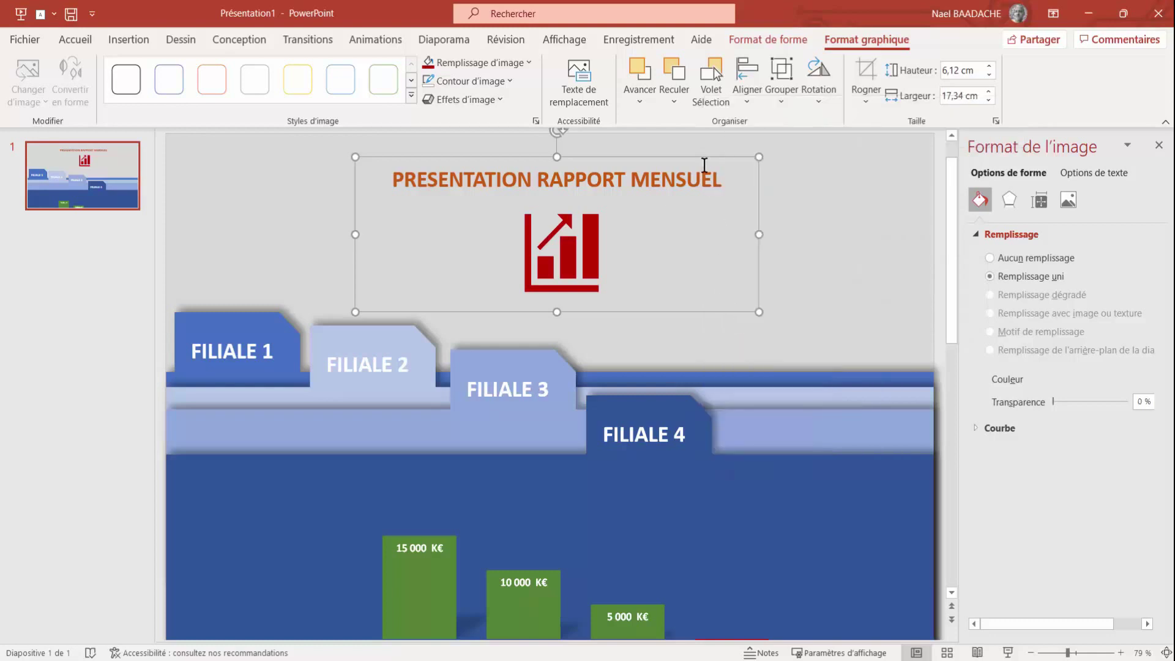
pyautogui.moveTo(705, 160)
pyautogui.mouseDown()
pyautogui.moveTo(713, 248)
pyautogui.moveTo(706, 161)
pyautogui.mouseUp()
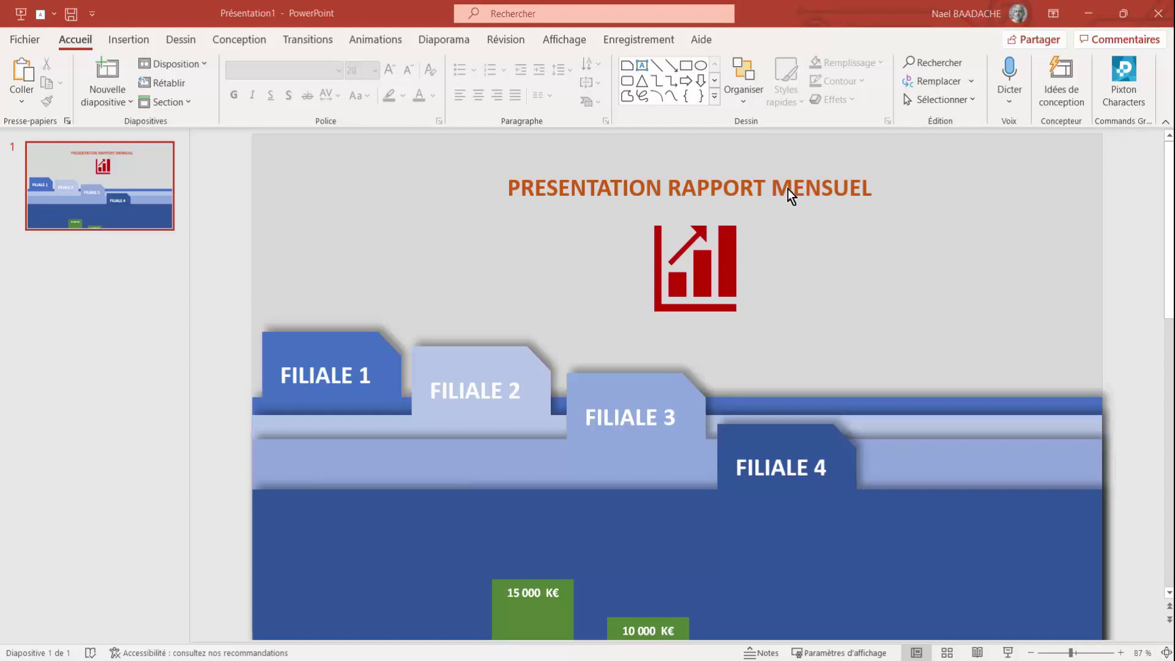
# - Give the title-and-icon group a Fondu (Fade) entrance animation
pyautogui.click(833, 191)
pyautogui.click(892, 333)
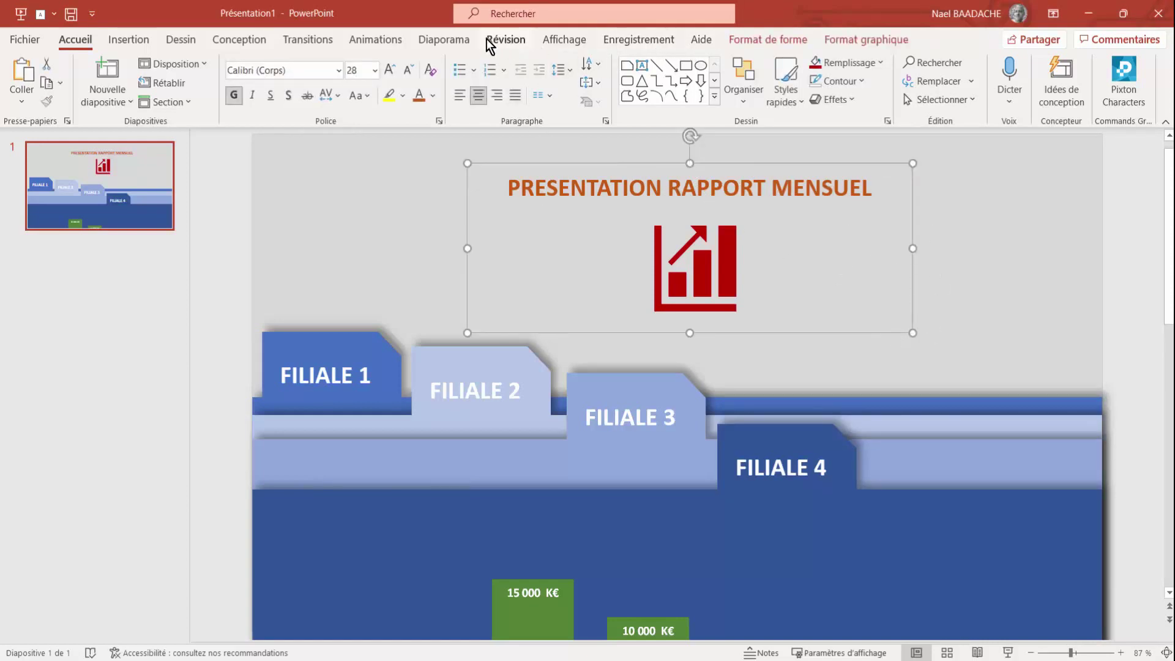
pyautogui.click(383, 41)
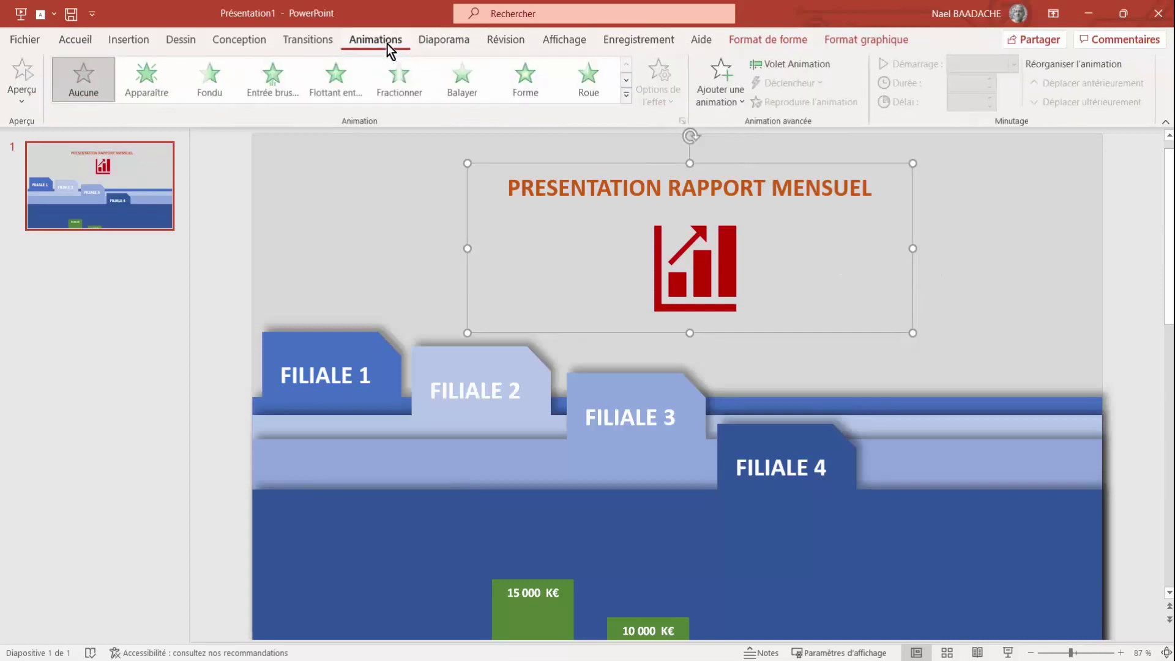
pyautogui.click(211, 79)
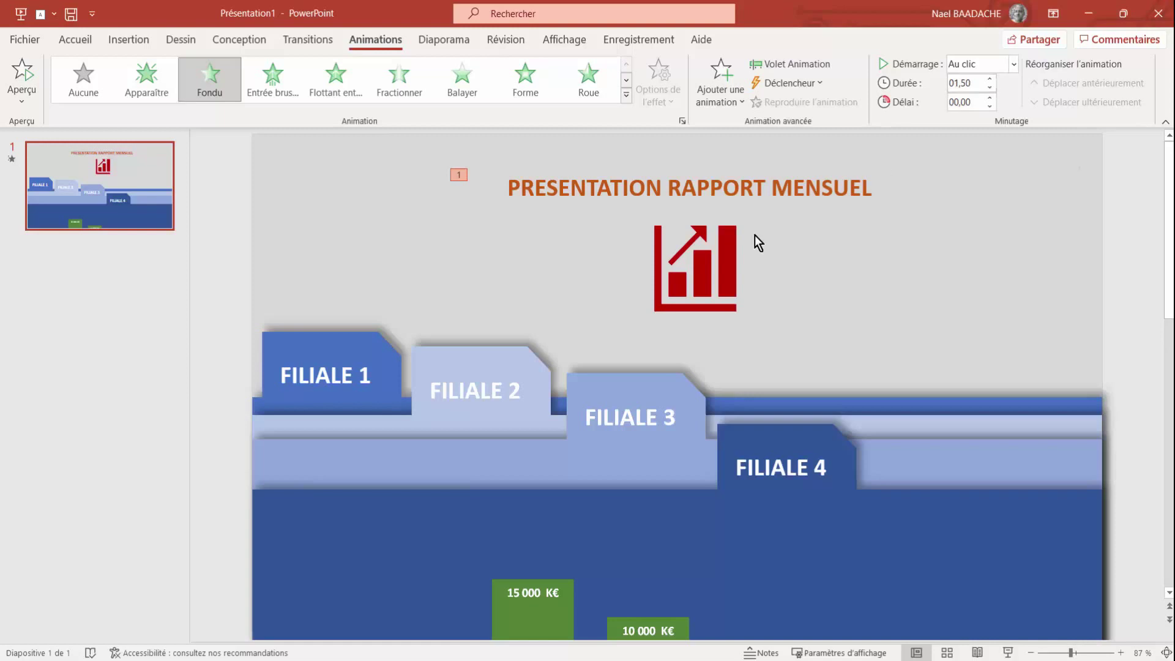
# - Apply the straight upward Haut line motion path to the FILIALE 1 folder
pyautogui.click(375, 350)
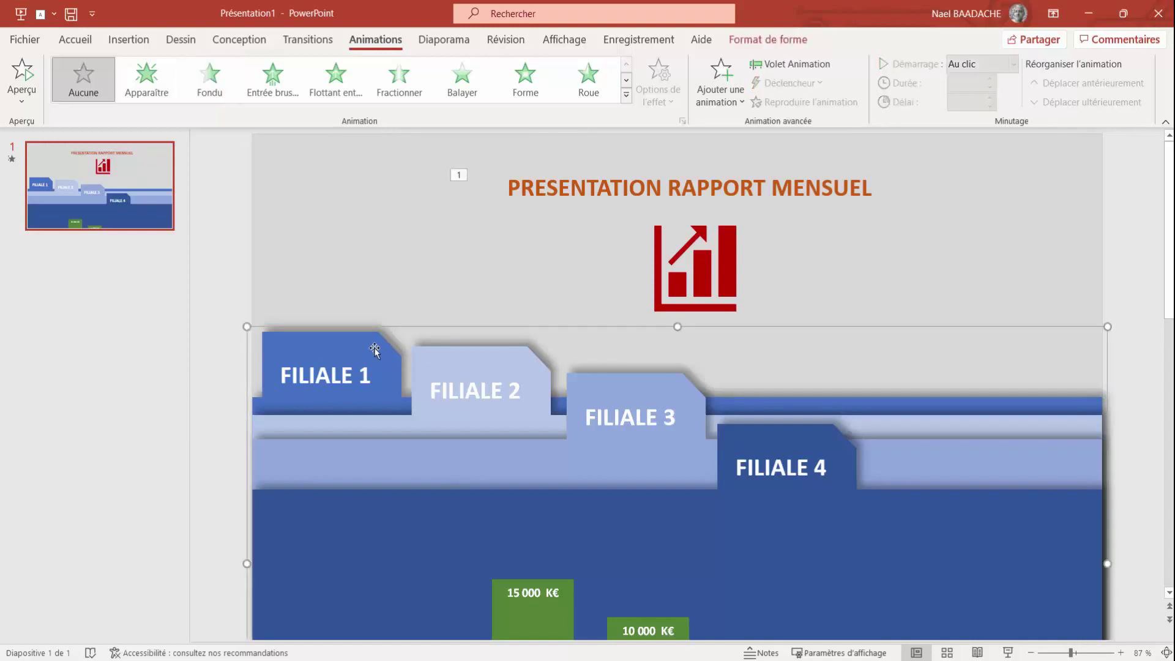
pyautogui.click(625, 99)
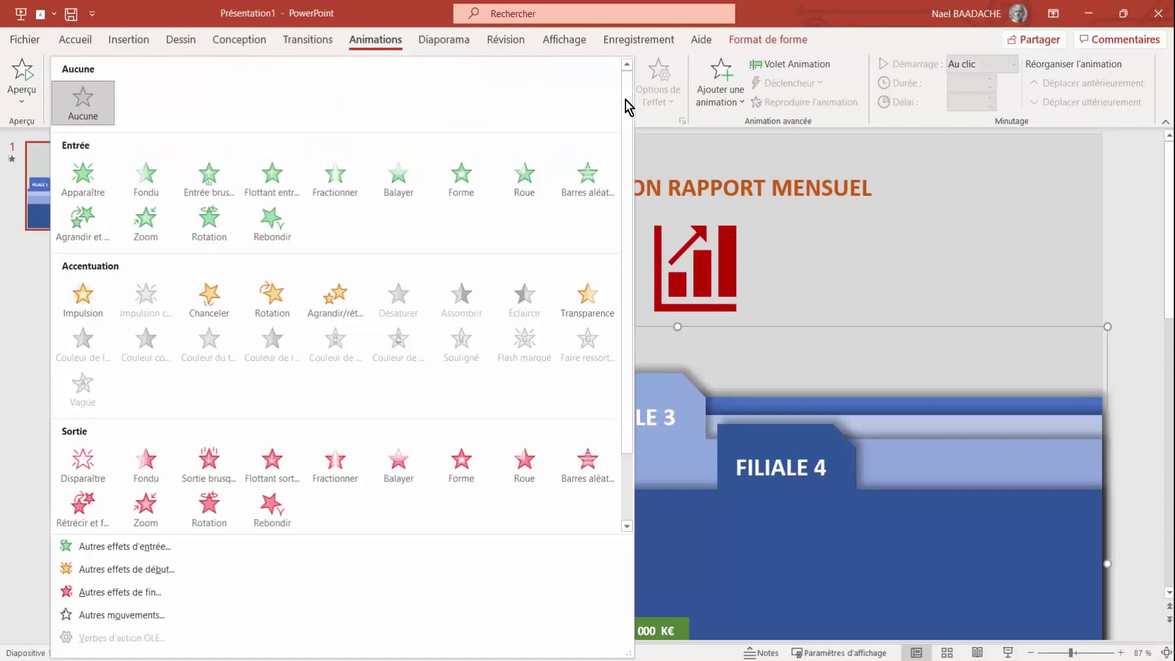
pyautogui.click(126, 623)
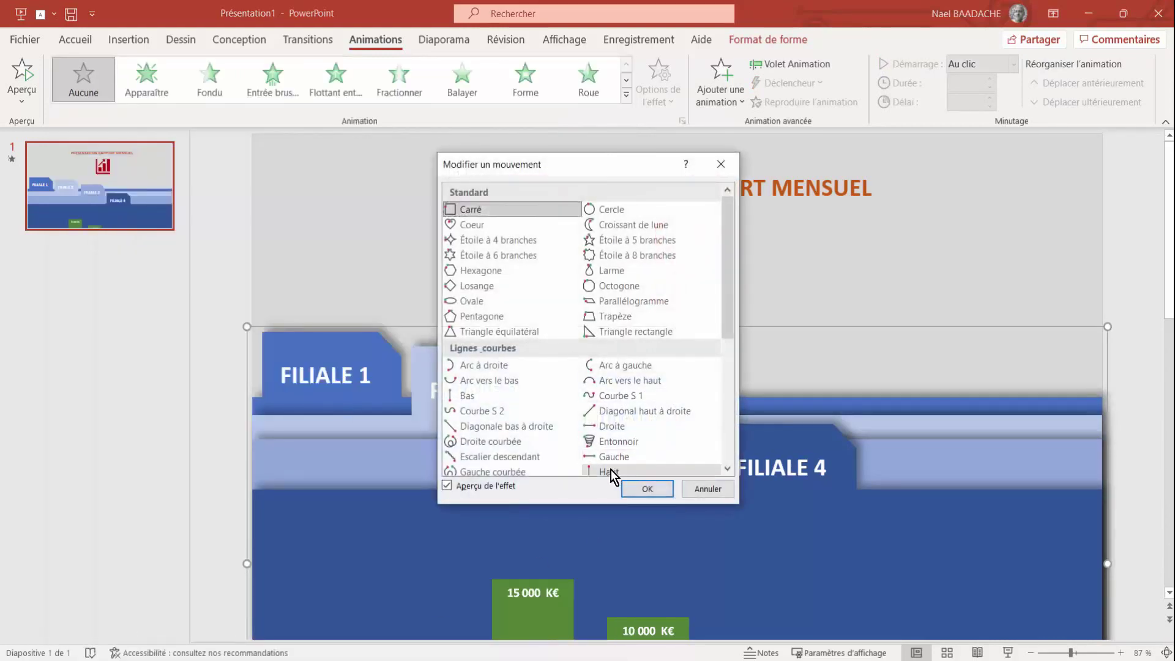
pyautogui.click(727, 469)
pyautogui.click(727, 469)
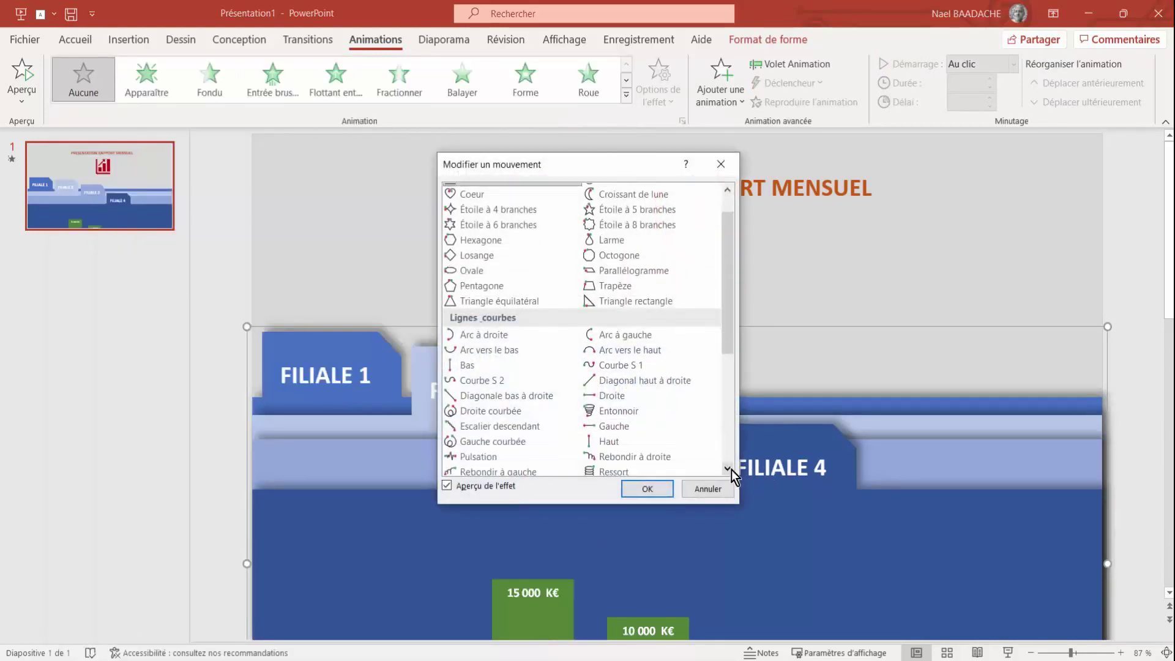
pyautogui.click(611, 447)
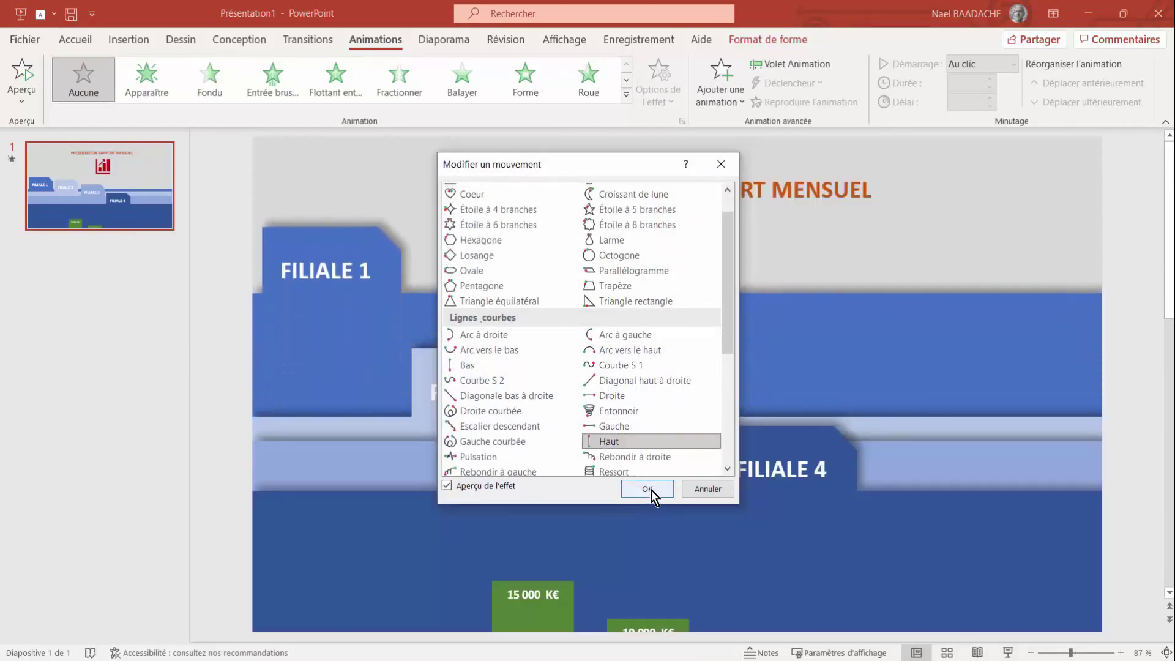
pyautogui.click(647, 489)
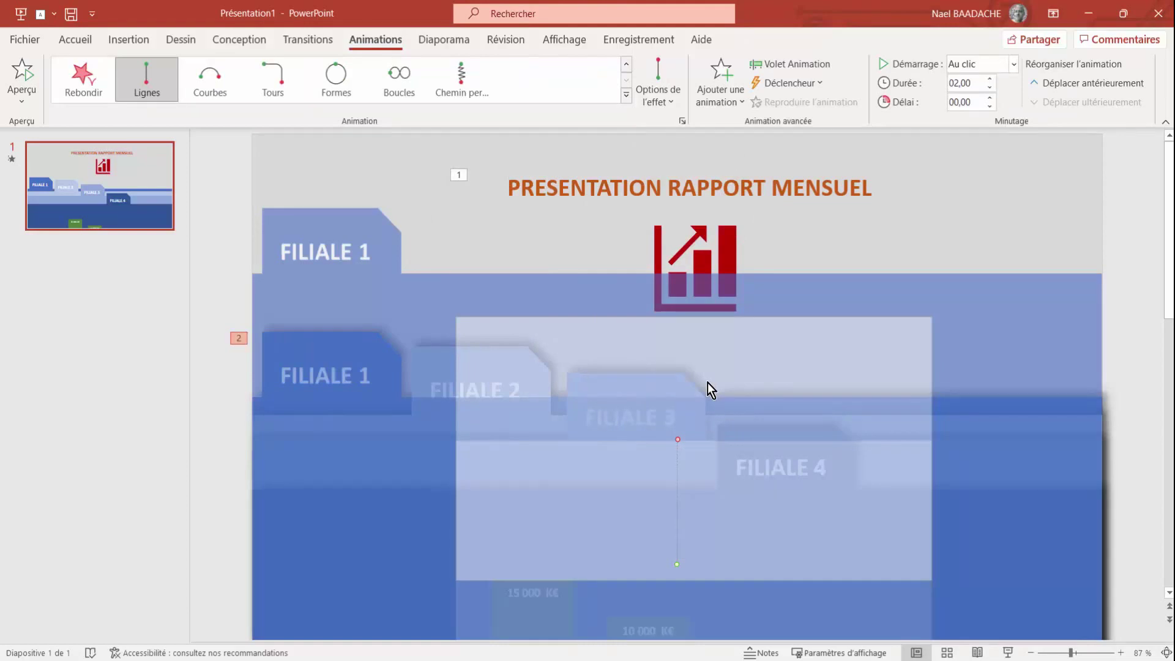
# - Drag the motion path's end point to adjust where the upward slide finishes
pyautogui.keyDown('ctrl'); pyautogui.scroll(-1, 707, 383); pyautogui.keyUp('ctrl')
pyautogui.keyDown('ctrl'); pyautogui.scroll(-1, 707, 384); pyautogui.keyUp('ctrl')
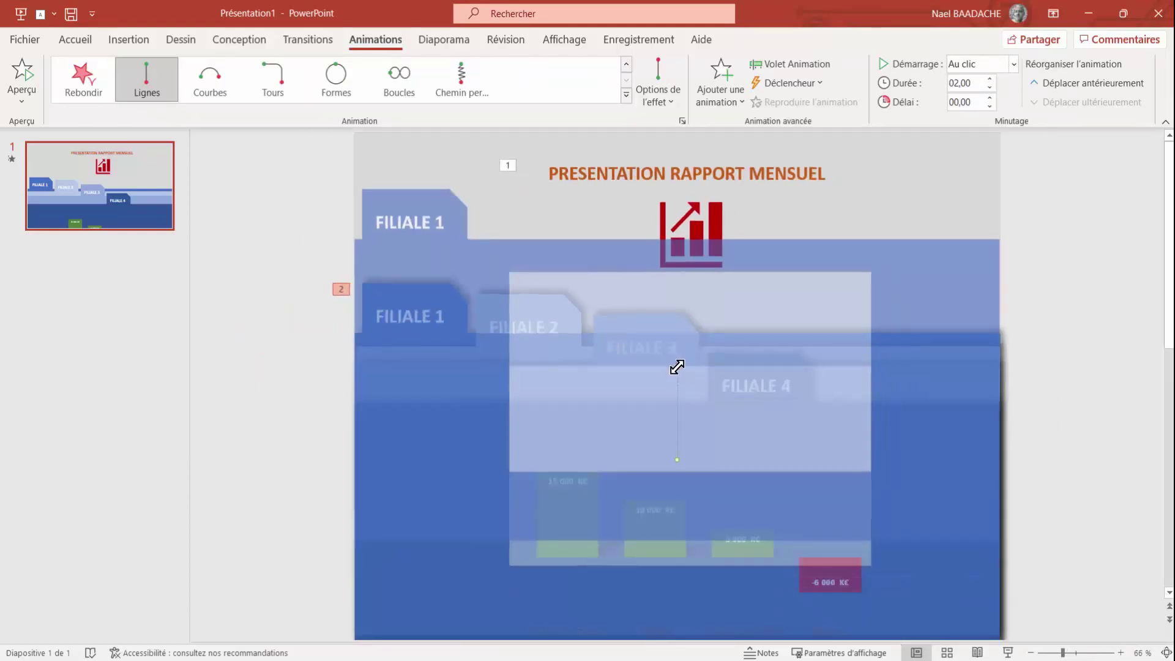
pyautogui.moveTo(677, 368); pyautogui.dragTo(677, 367)
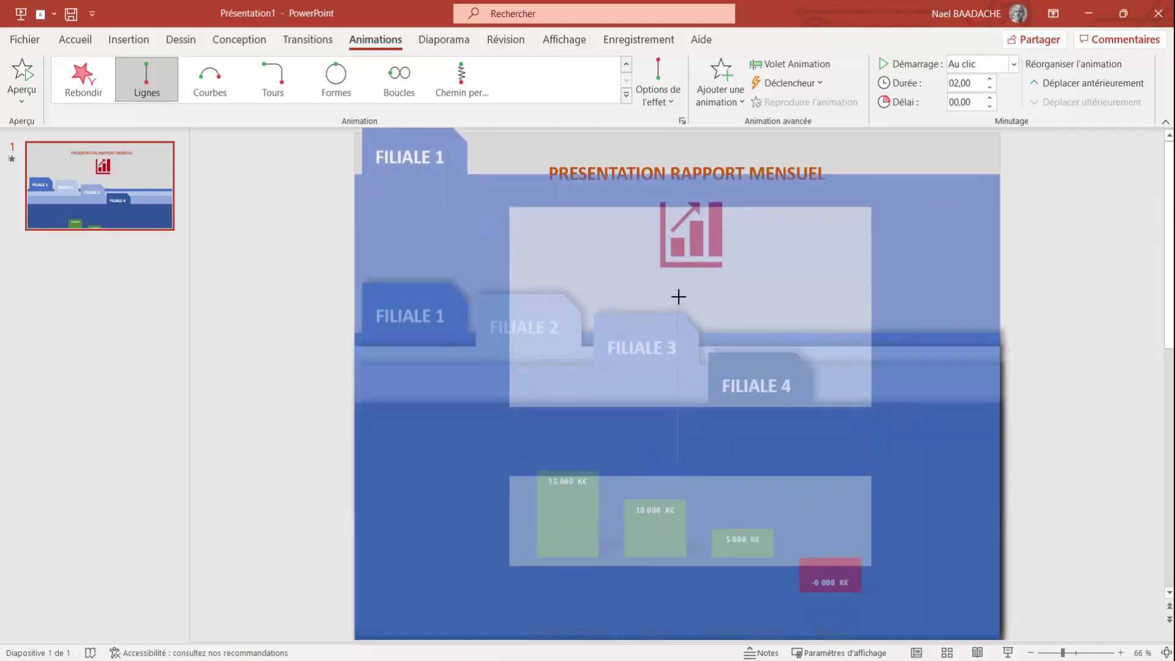
pyautogui.moveTo(678, 296); pyautogui.dragTo(677, 322)
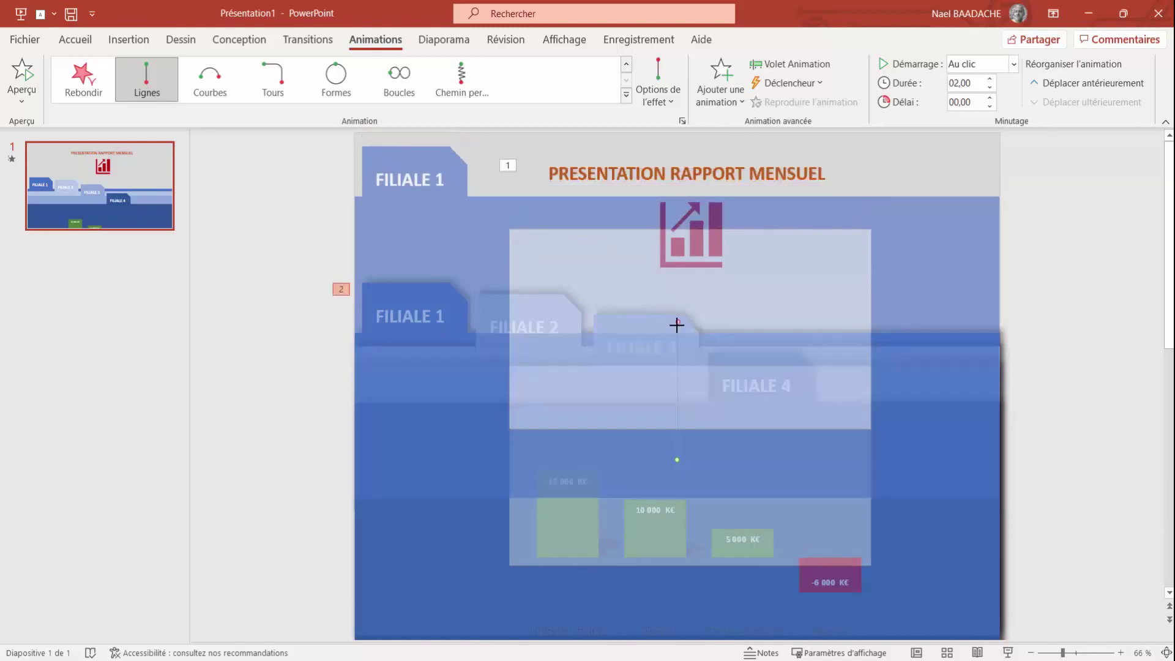
pyautogui.scroll(-2, 706, 333)
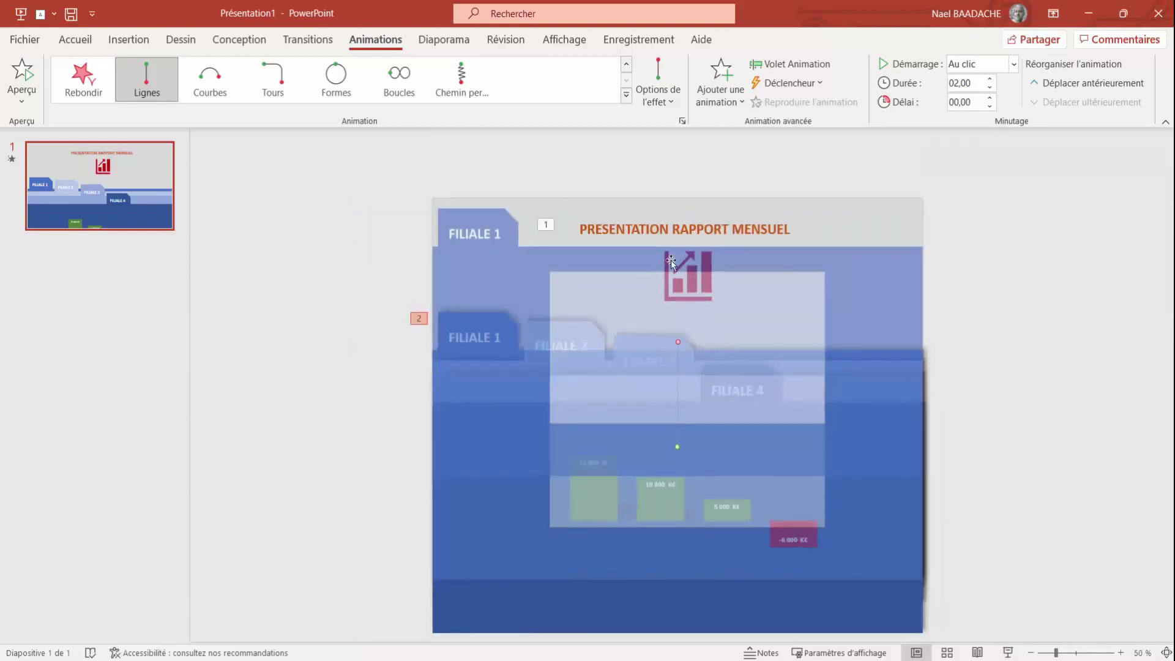
pyautogui.click(765, 247)
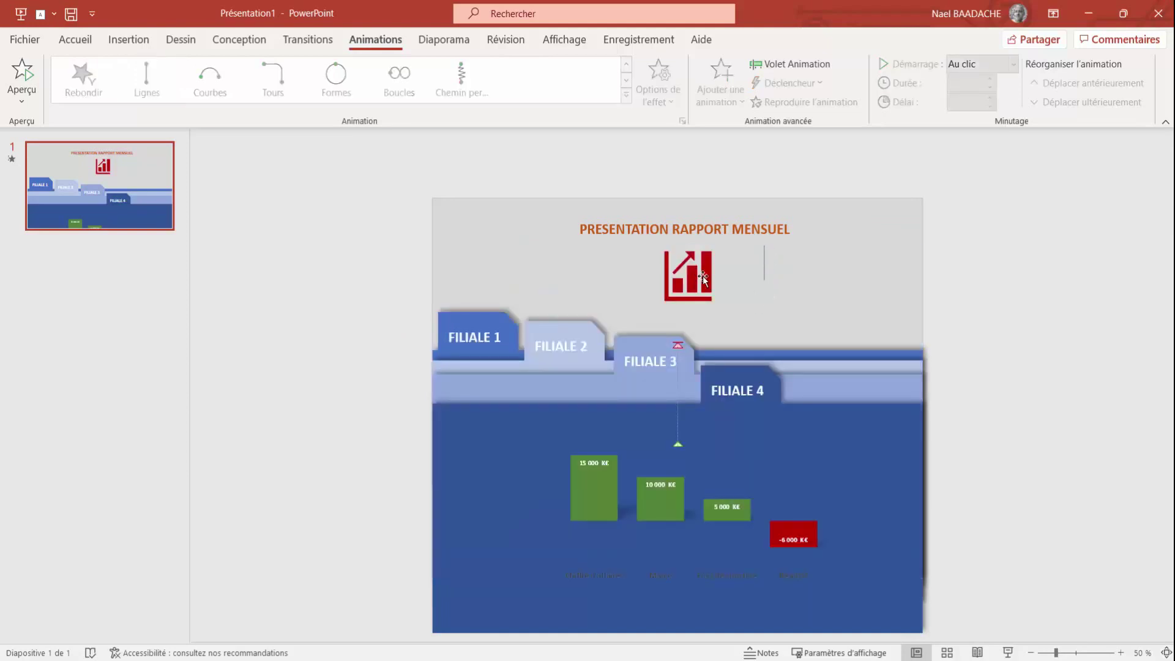
# - Nudge the whole title-and-icon group down two arrow-key steps, then reselect the FILIALE 1 folder
pyautogui.click(736, 232)
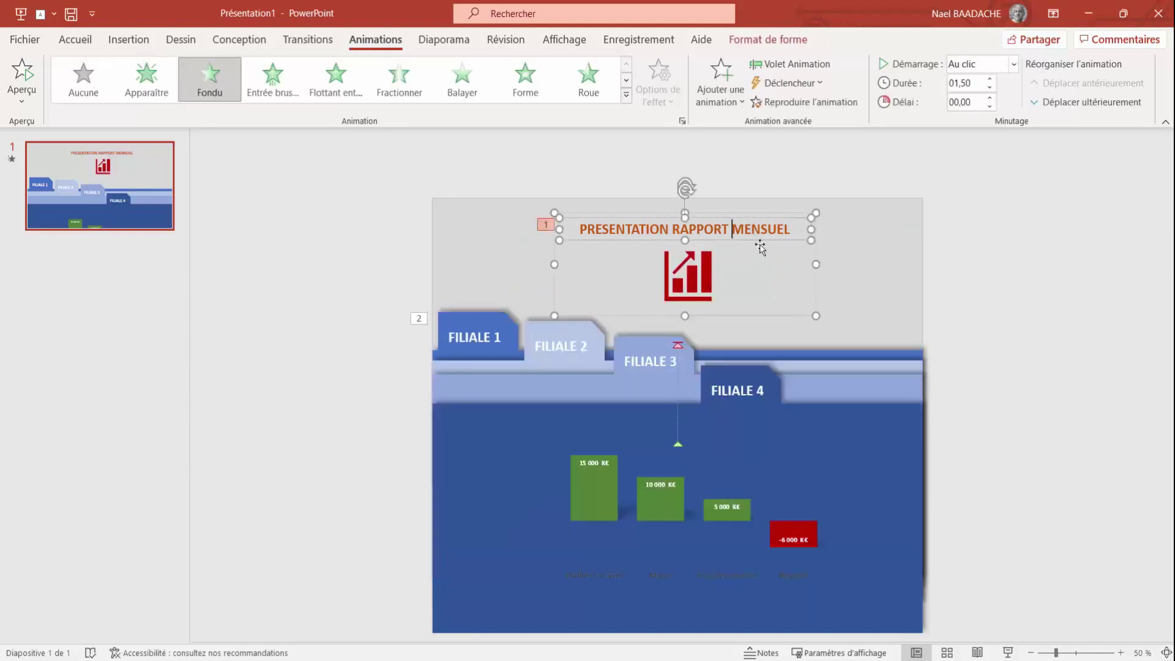
pyautogui.click(778, 314)
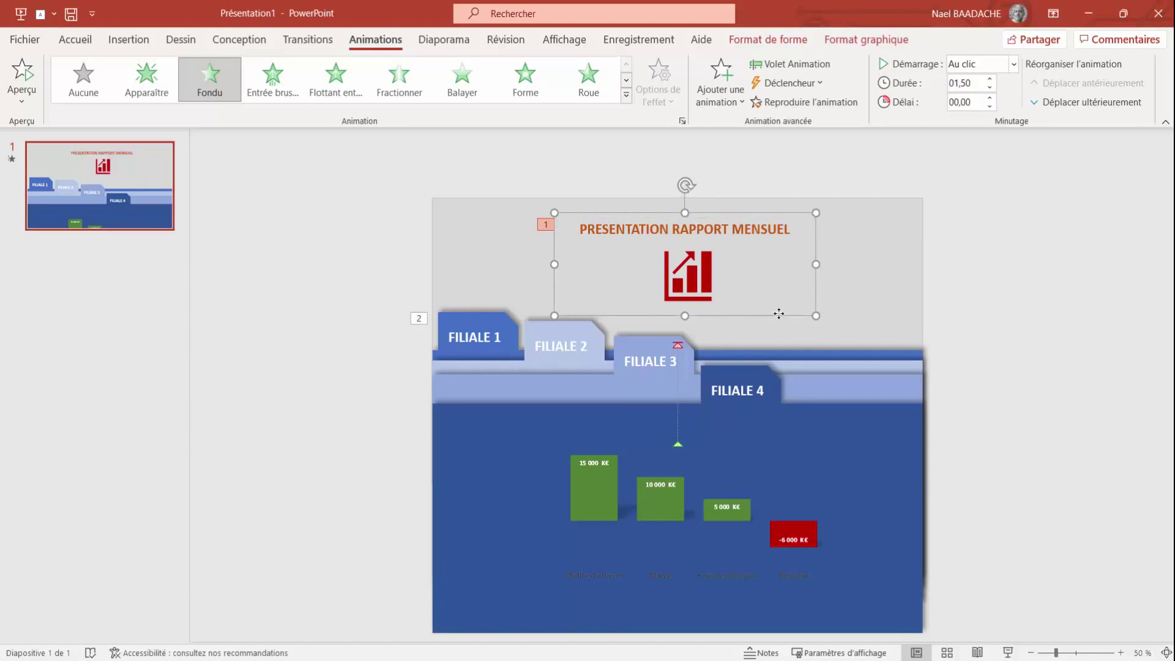
pyautogui.press('Down')
pyautogui.press('Down')
pyautogui.press('Down')
pyautogui.press('Down')
pyautogui.press('Down')
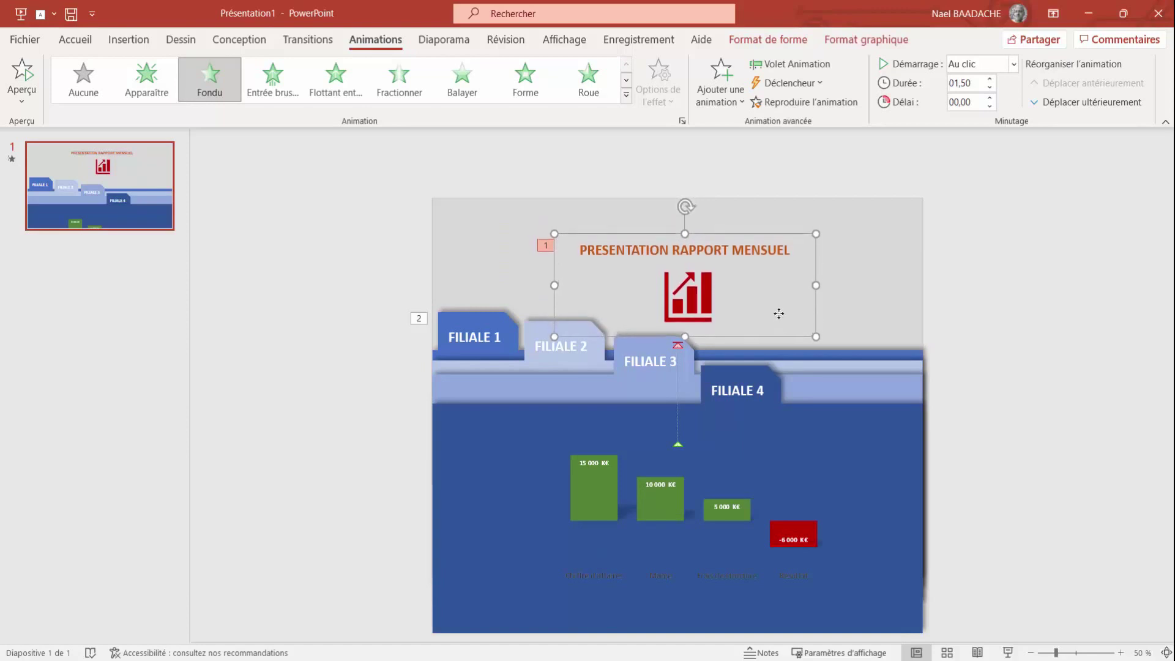
pyautogui.press('Down')
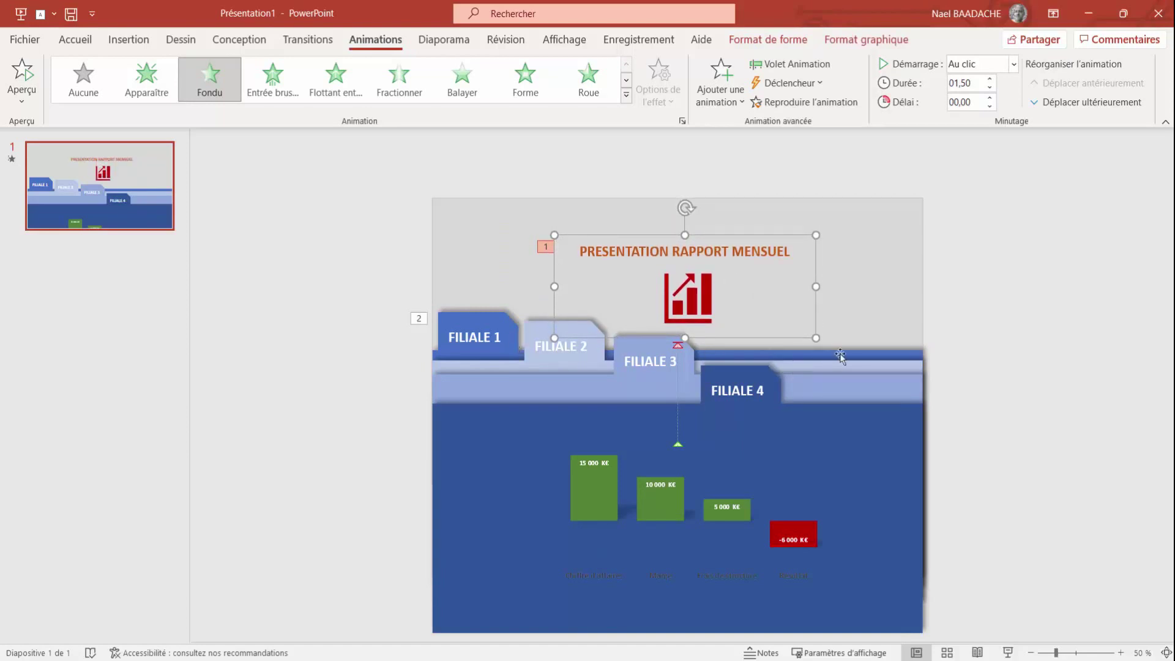
pyautogui.click(844, 343)
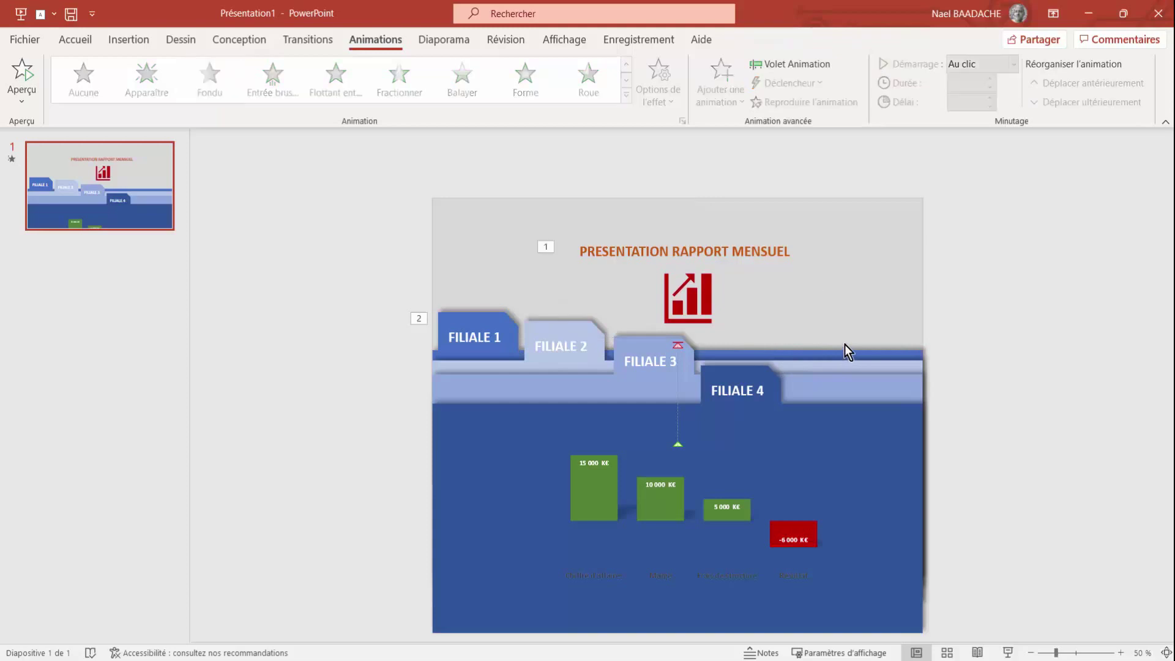
pyautogui.click(509, 321)
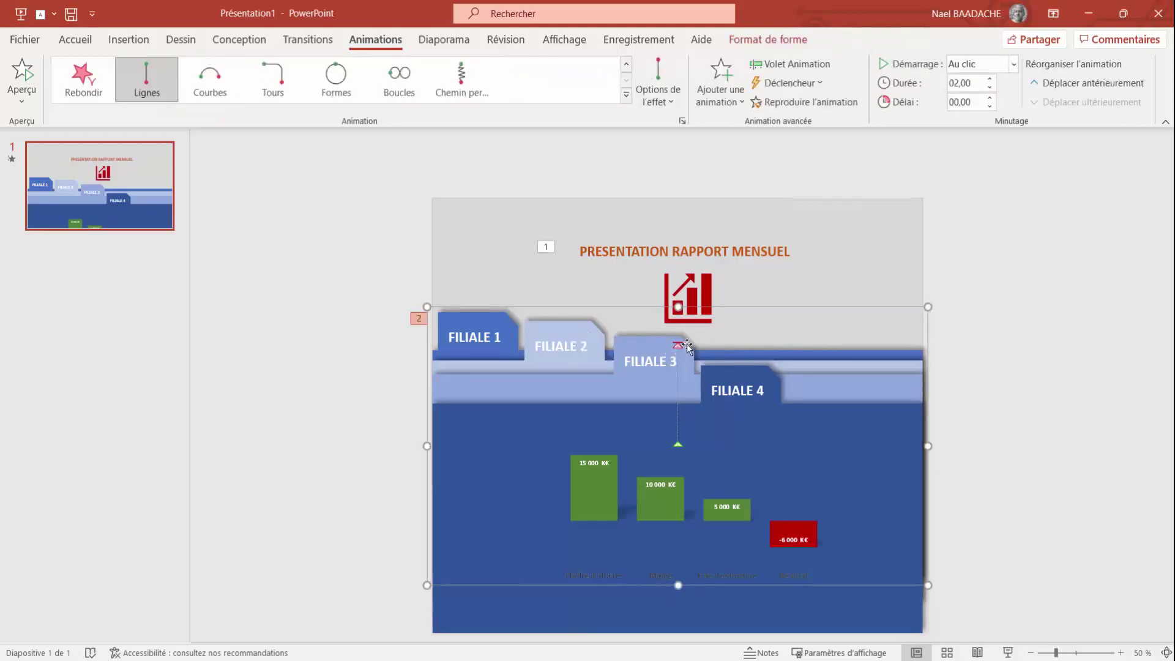
pyautogui.moveTo(686, 347); pyautogui.dragTo(679, 350)
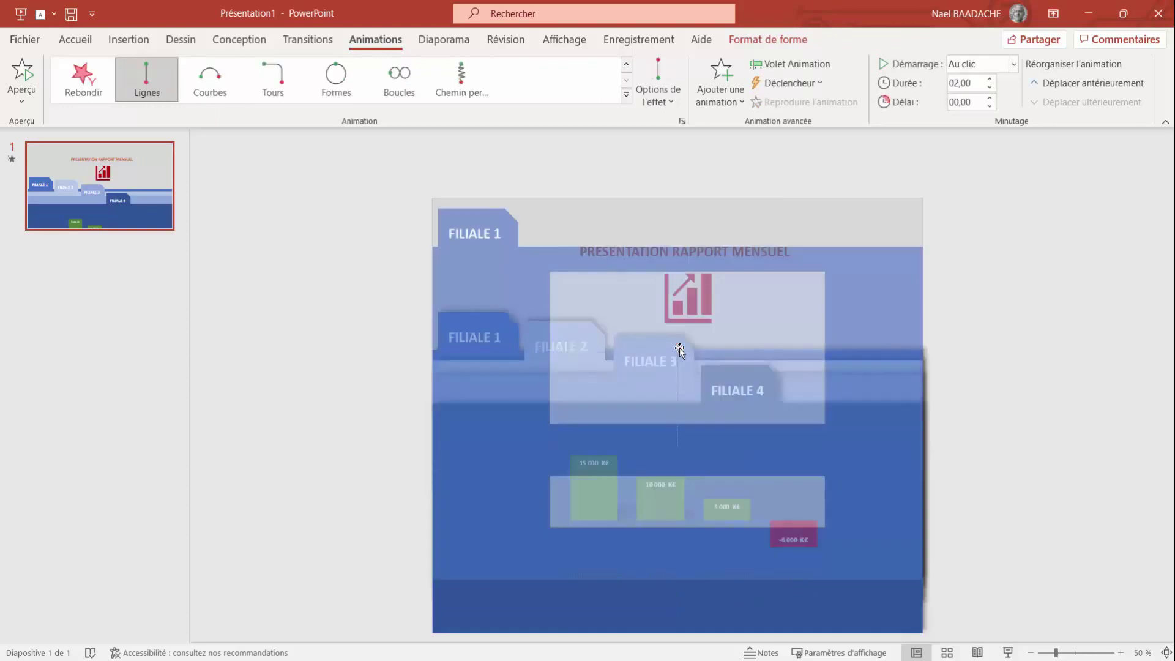
pyautogui.moveTo(678, 343); pyautogui.dragTo(678, 326)
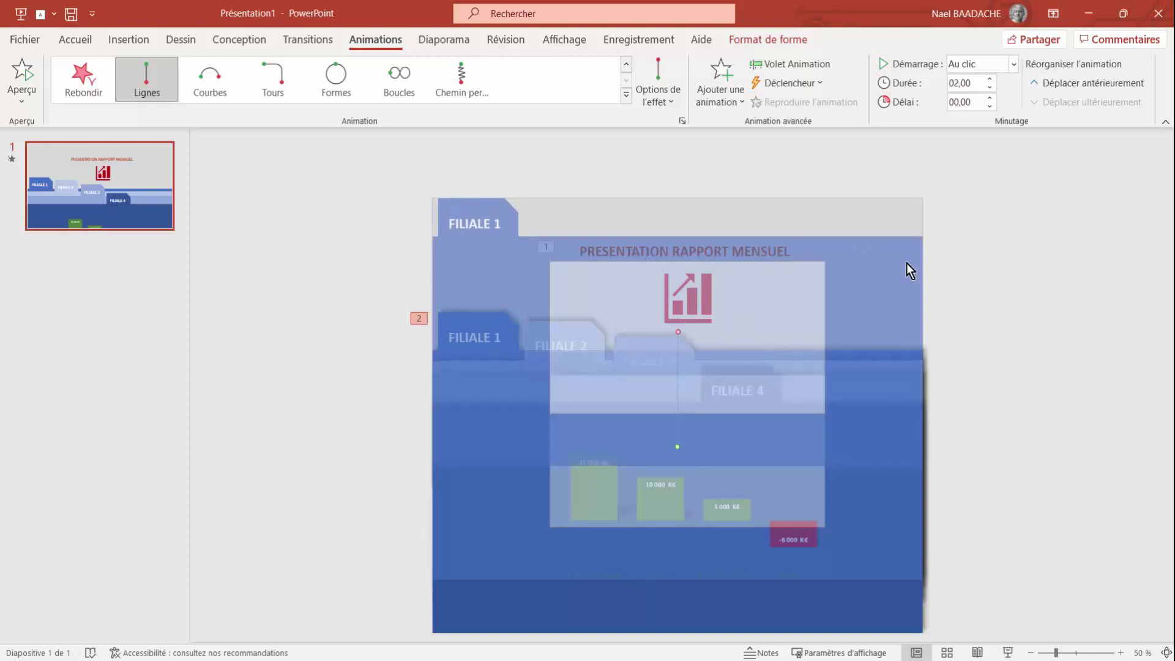
pyautogui.click(1046, 271)
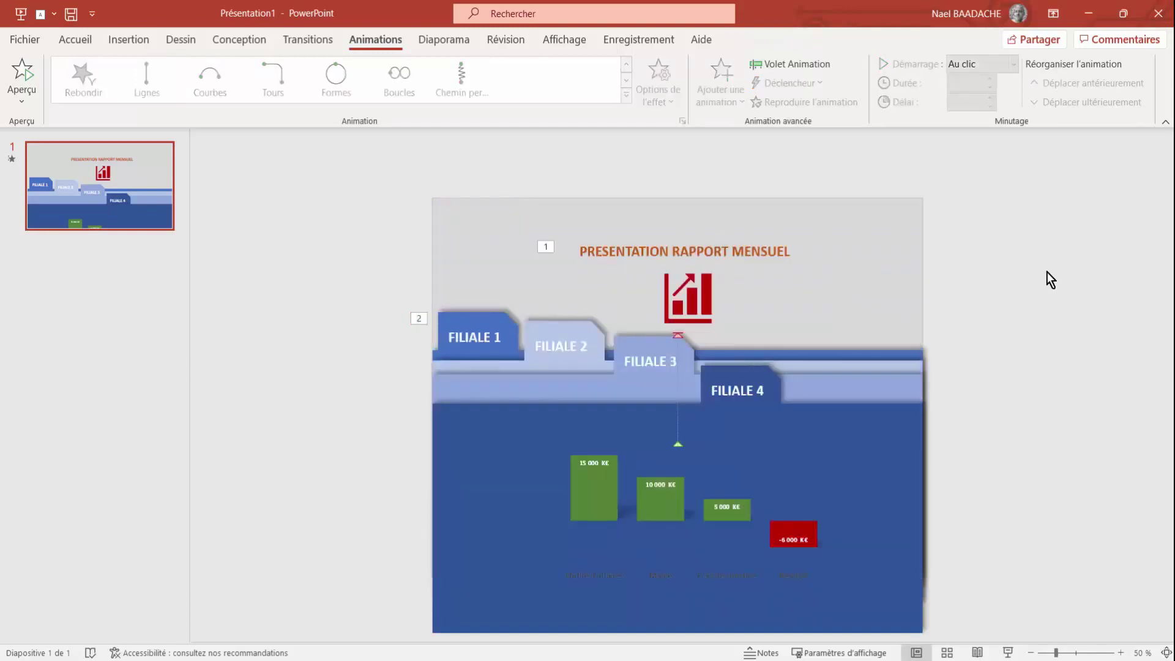
pyautogui.click(23, 74)
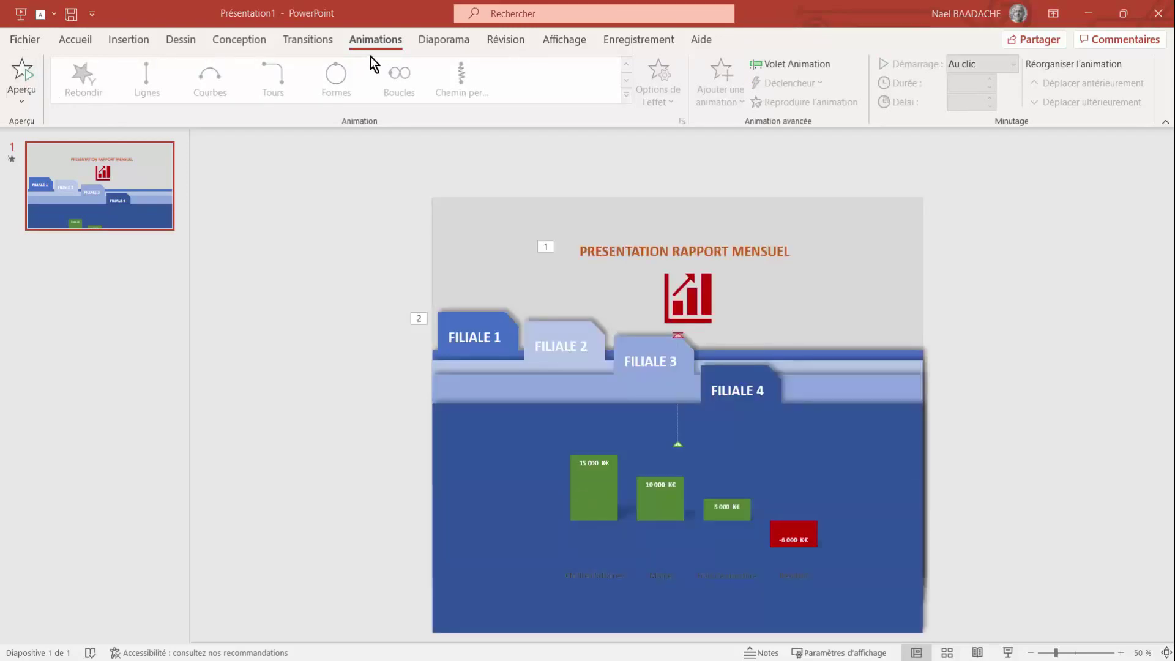
# - Preview the slide's animations and copy FILIALE 1's upward motion onto the FILIALE 2 tab
pyautogui.click(807, 64)
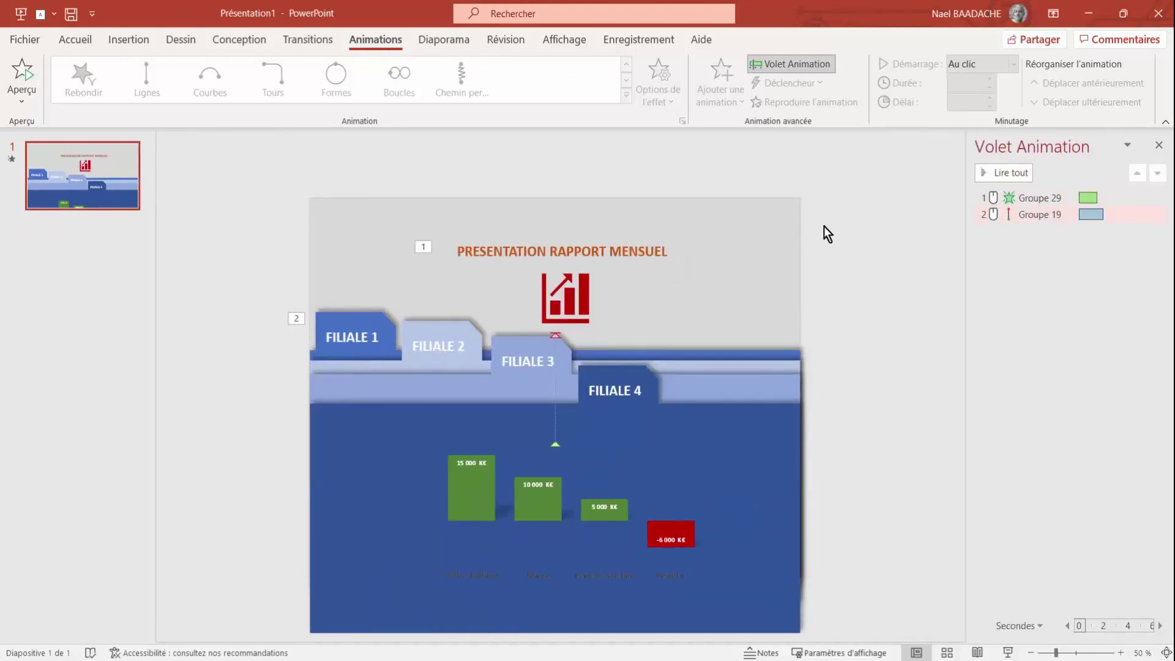
pyautogui.click(20, 78)
pyautogui.click(366, 326)
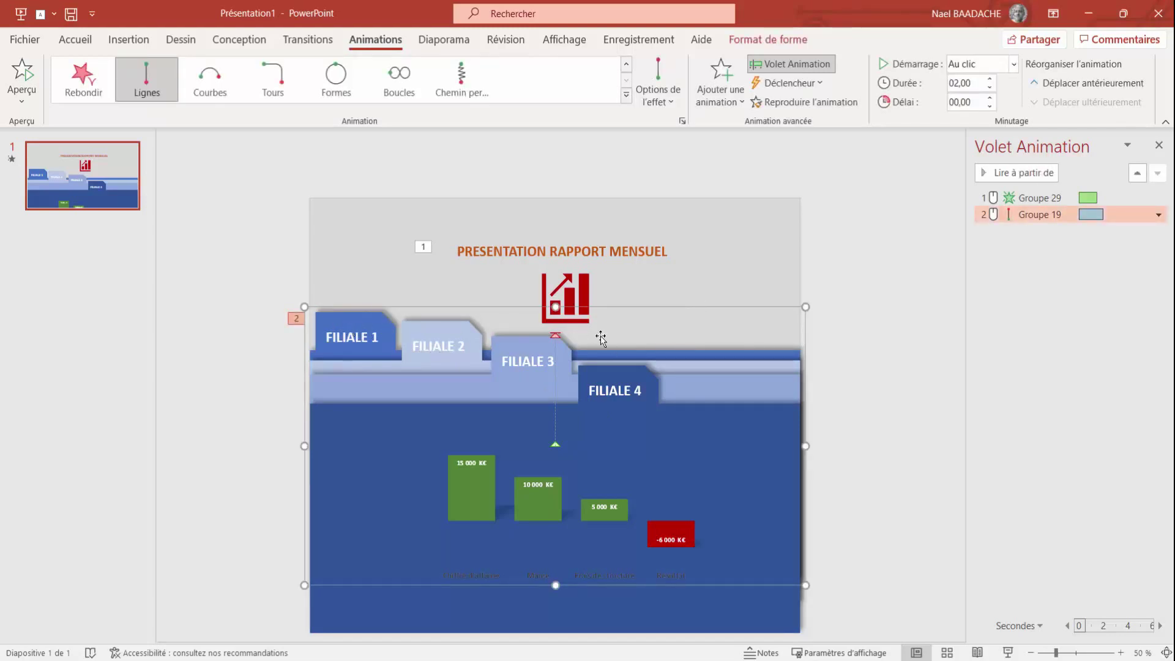
pyautogui.click(786, 104)
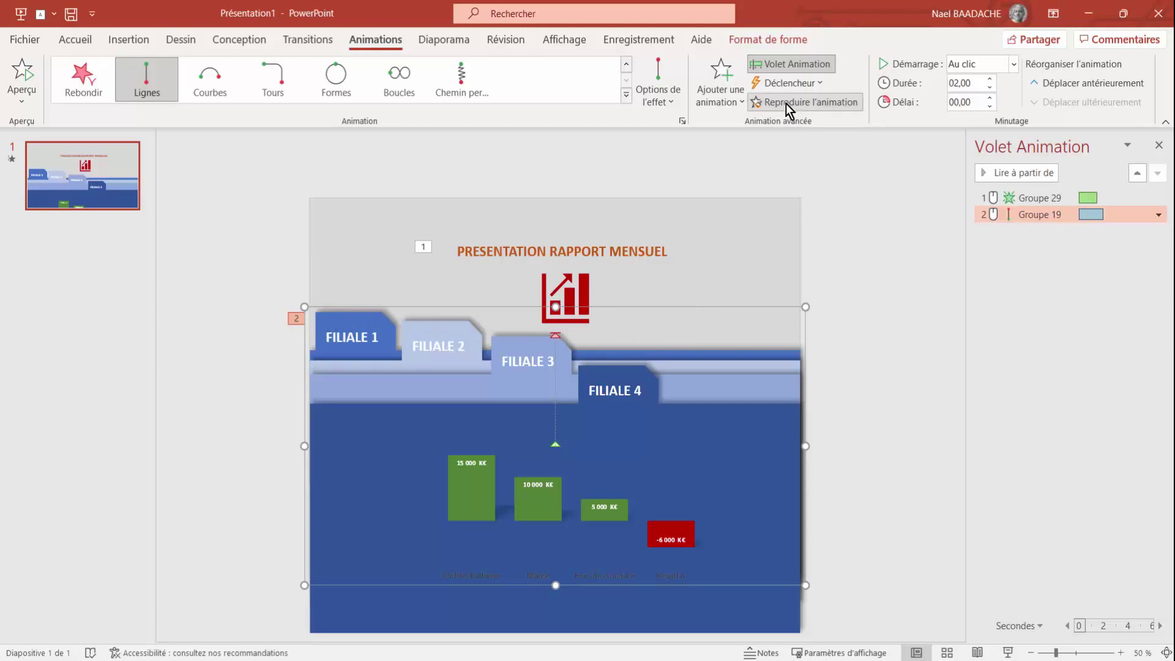
pyautogui.click(447, 345)
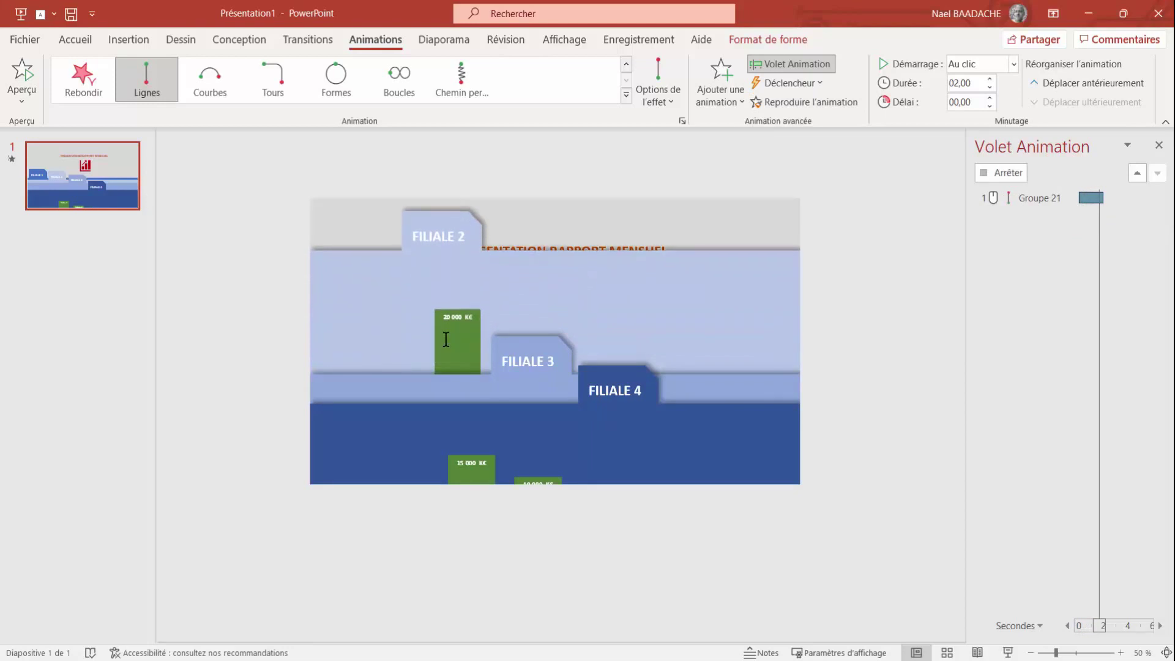
# - Copy the same upward motion onto the FILIALE 3 and FILIALE 4 tabs
pyautogui.click(810, 102)
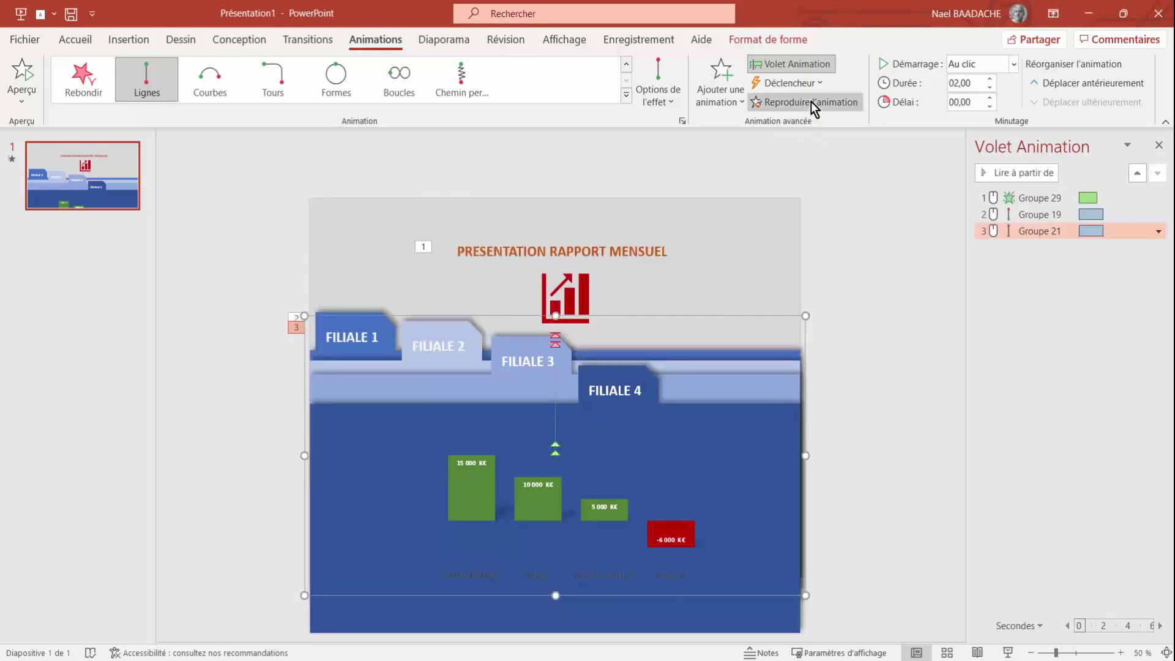
pyautogui.click(512, 357)
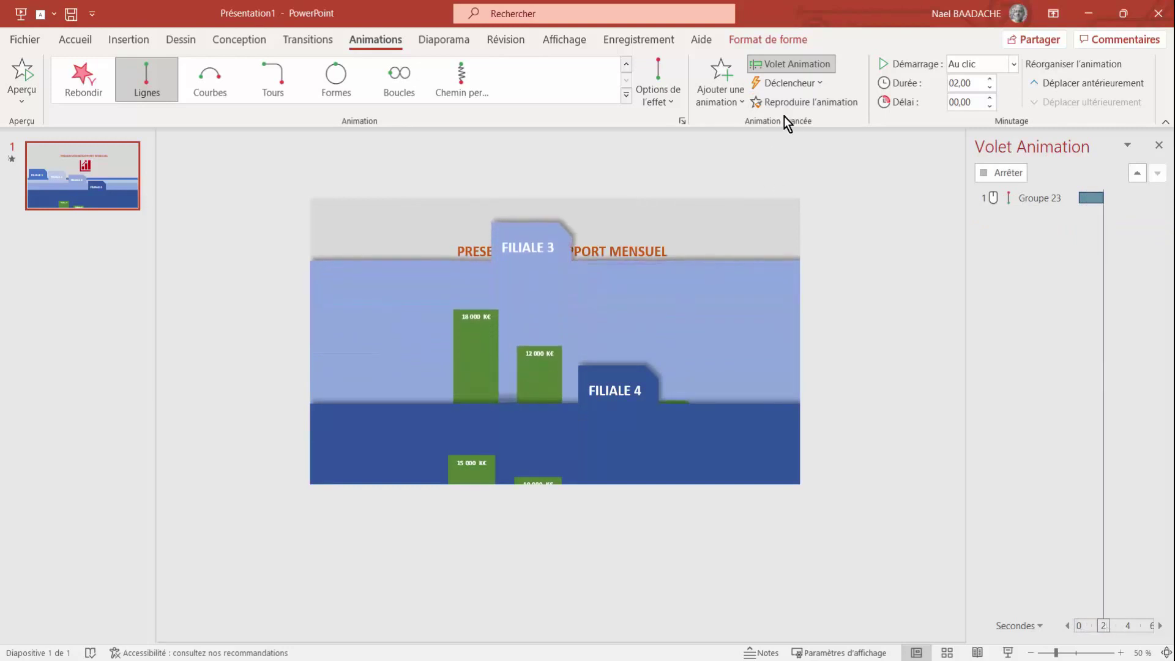
pyautogui.click(789, 101)
pyautogui.click(645, 402)
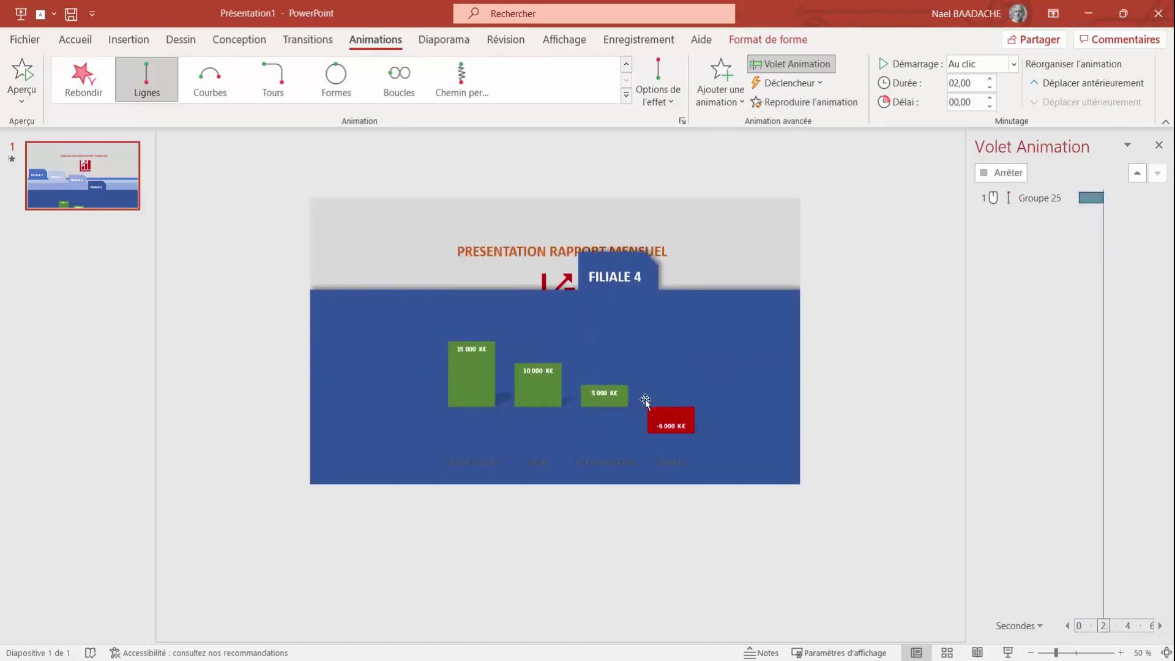
pyautogui.click(1007, 652)
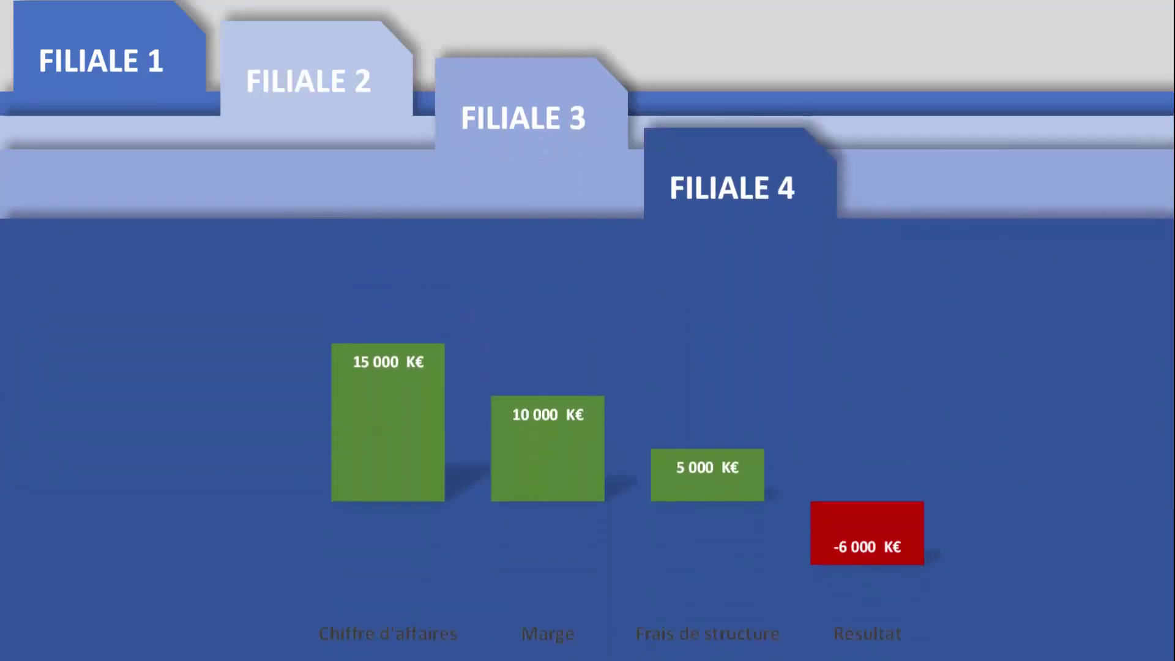
pyautogui.press('Escape')
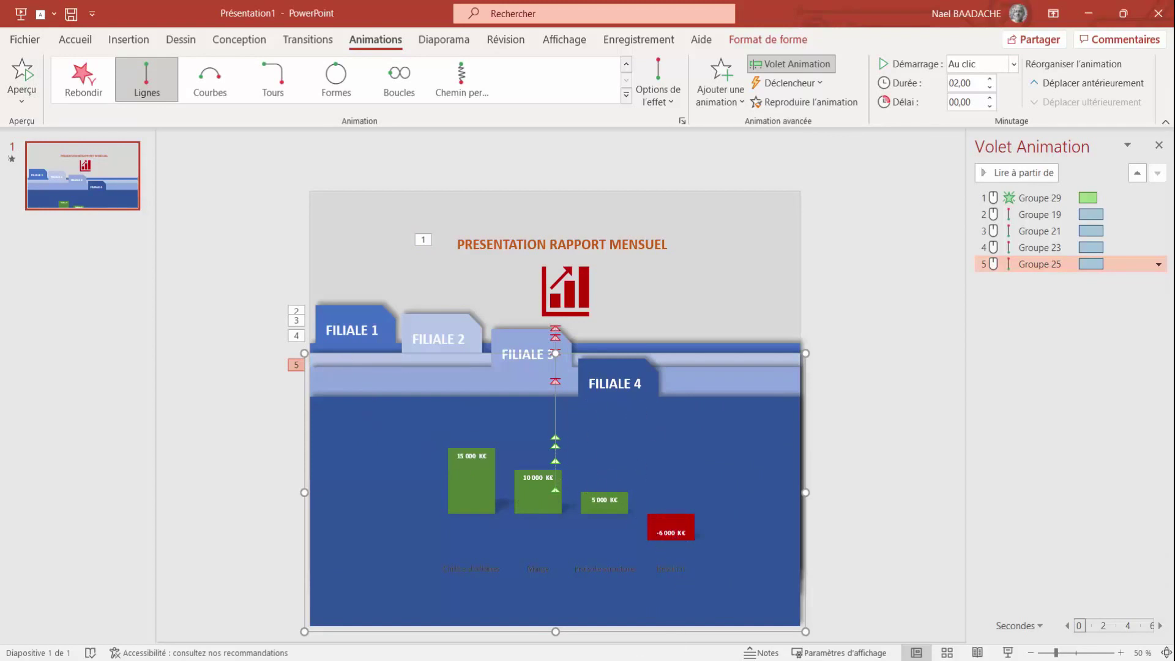
# - In Excel, enter 6 000 as Filiale4's Résultat in C7, then return to PowerPoint
pyautogui.hotkey('alt', 'Tab')
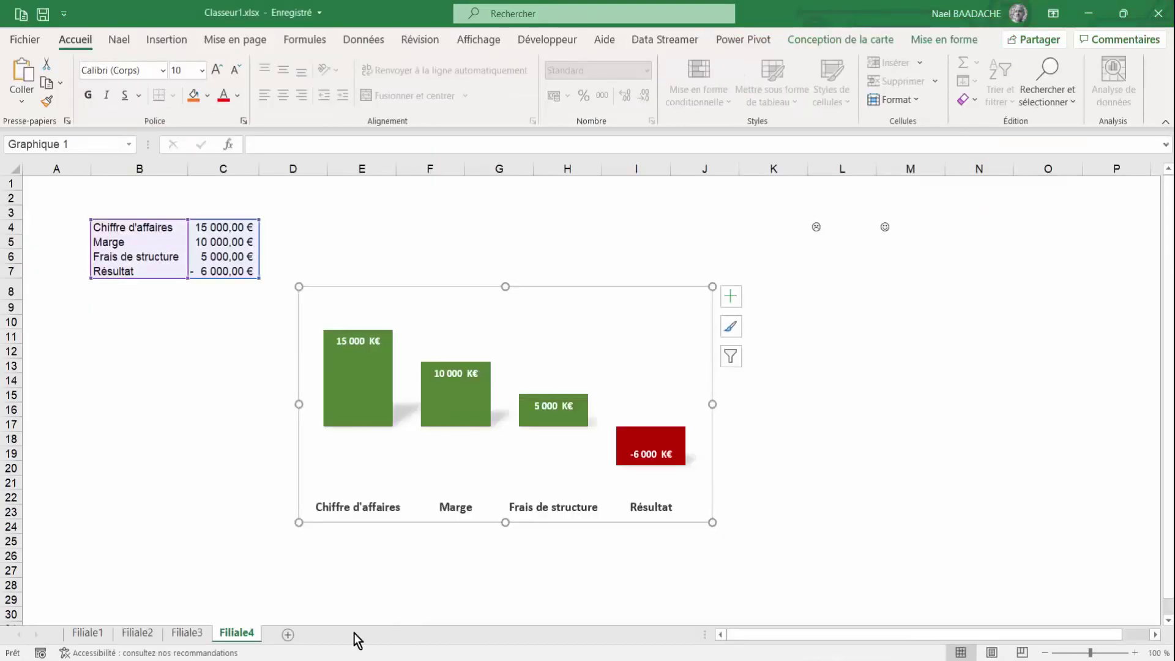
pyautogui.click(231, 291)
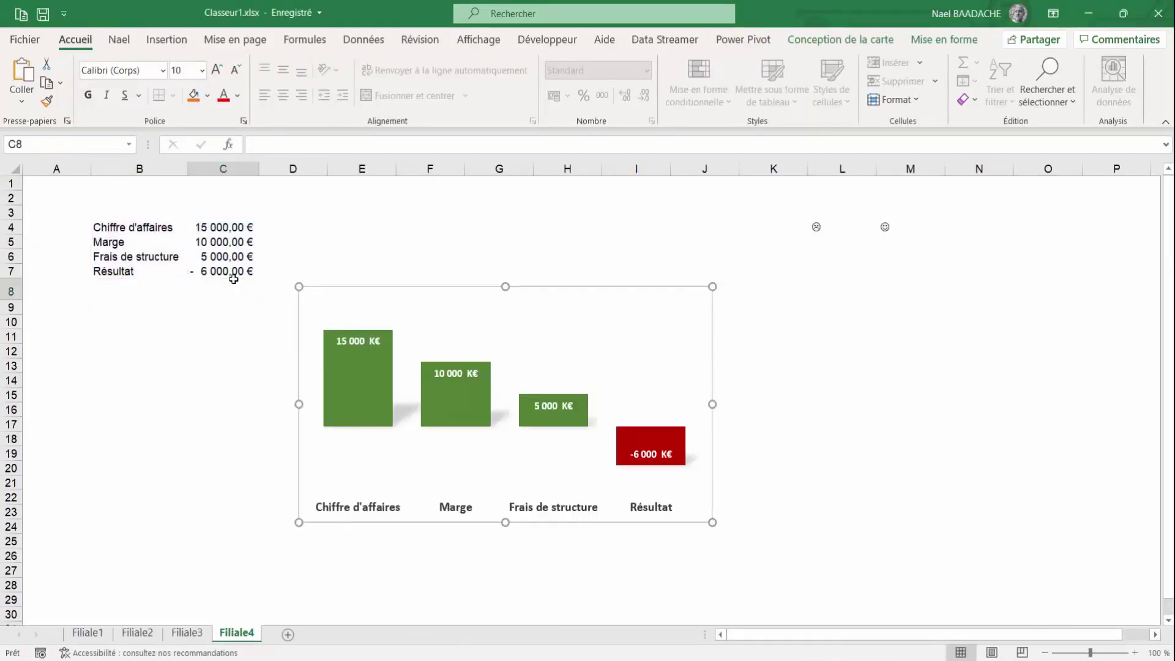
pyautogui.click(189, 270)
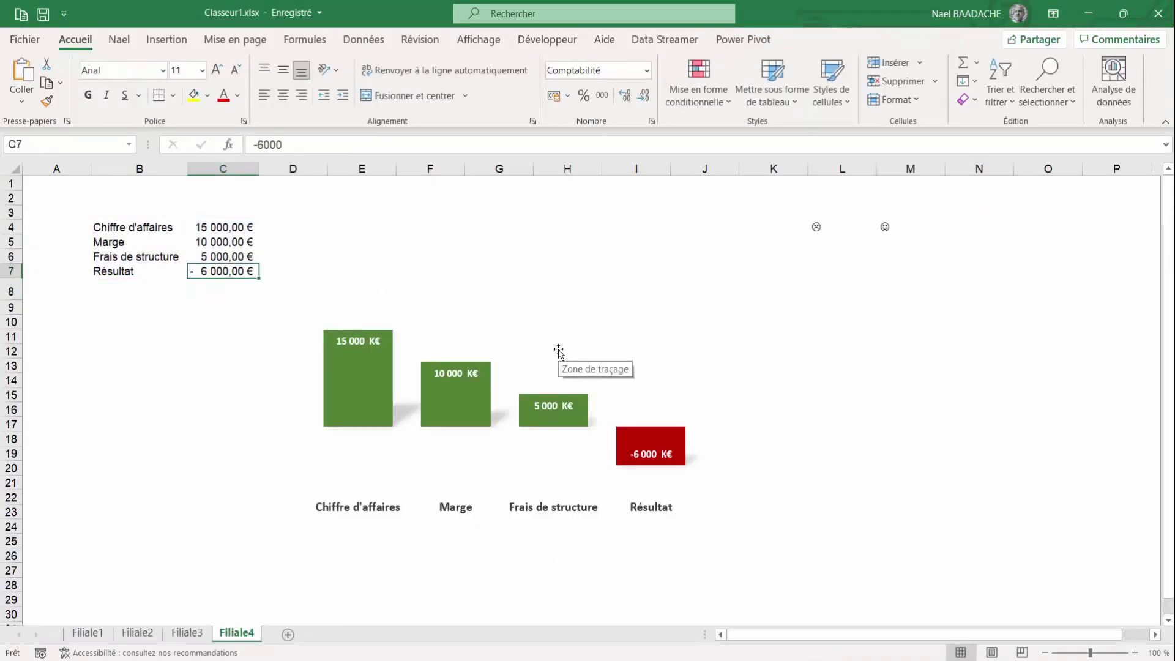
pyautogui.write('6 000')
pyautogui.press('Return')
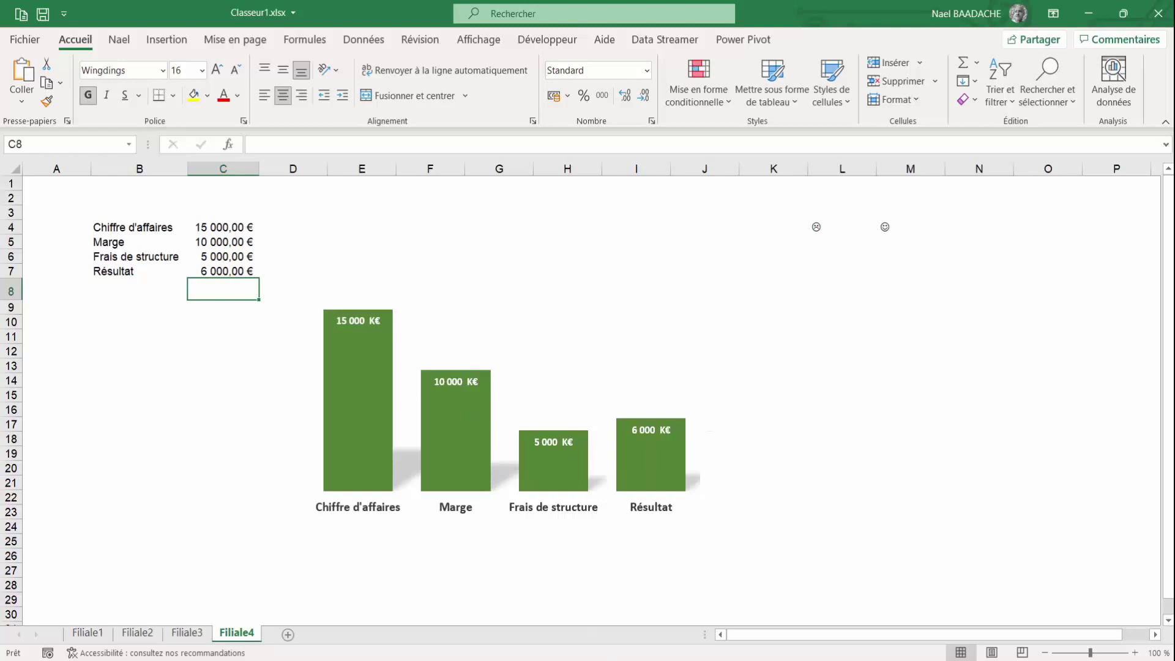
pyautogui.click(737, 631)
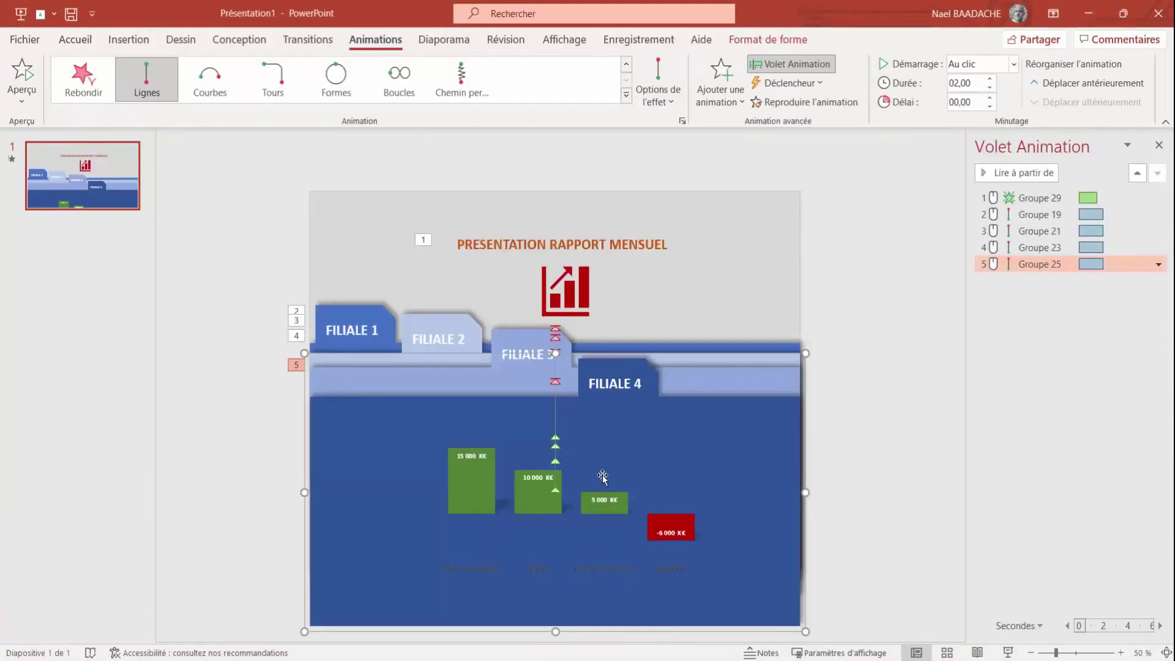
# - Save the presentation to the Desktop as Présentation1.pptx while closing PowerPoint, then minimize Excel
pyautogui.click(1159, 14)
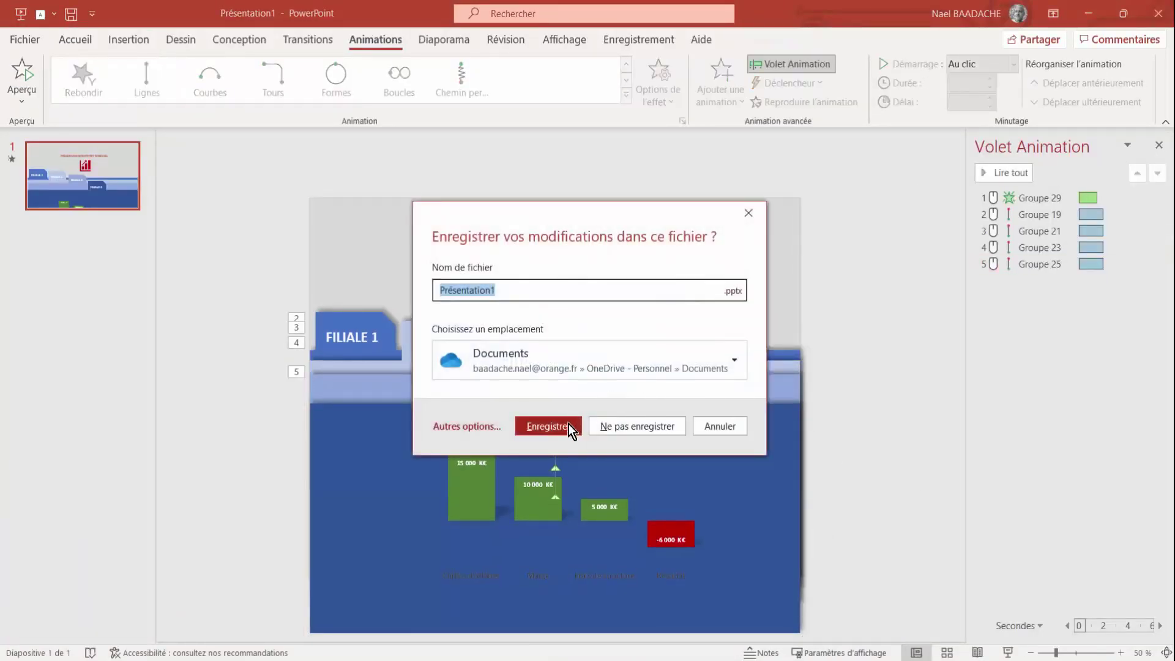
pyautogui.click(481, 426)
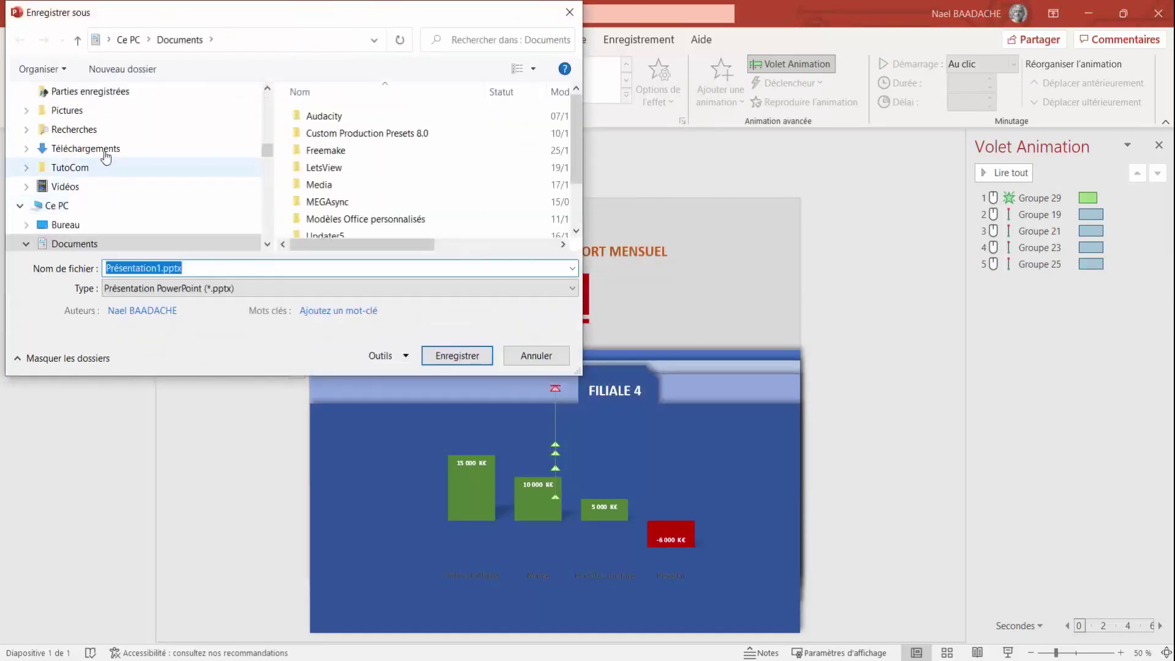
pyautogui.scroll(5, 272, 122)
pyautogui.scroll(2, 270, 92)
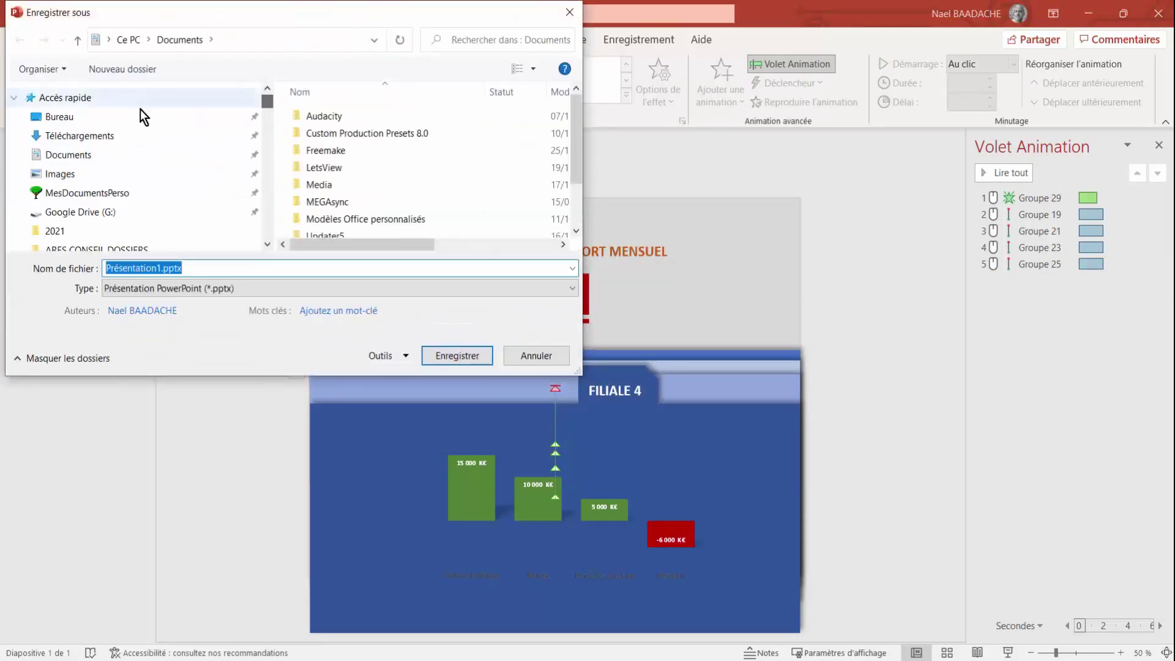
pyautogui.click(117, 114)
pyautogui.click(450, 355)
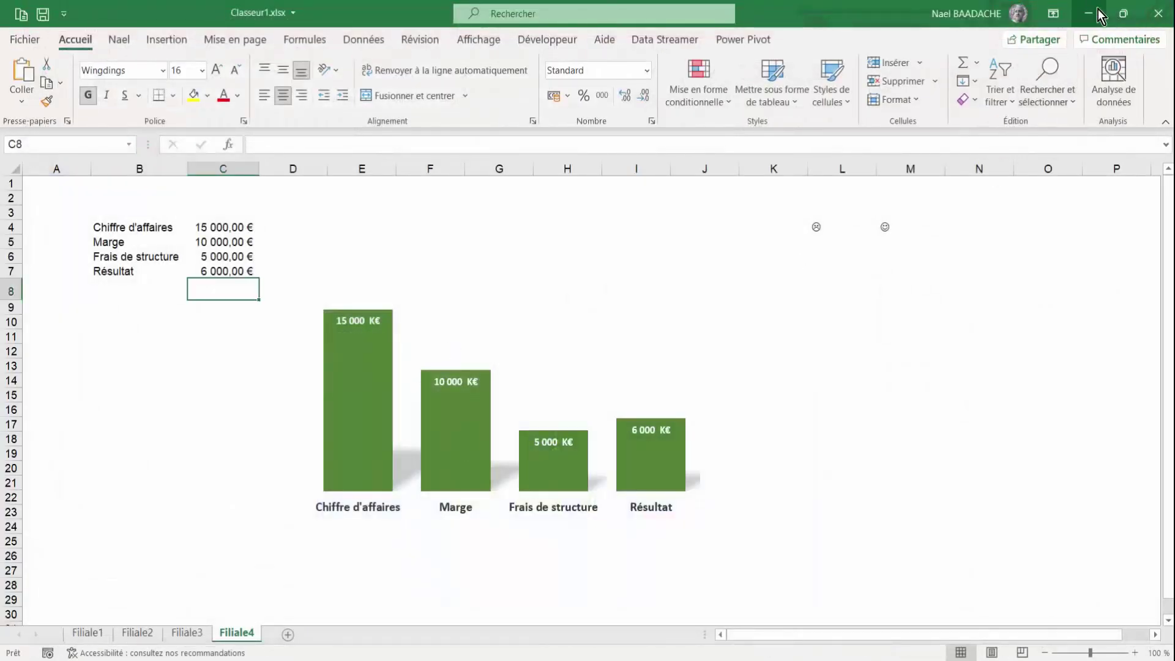
pyautogui.click(1088, 14)
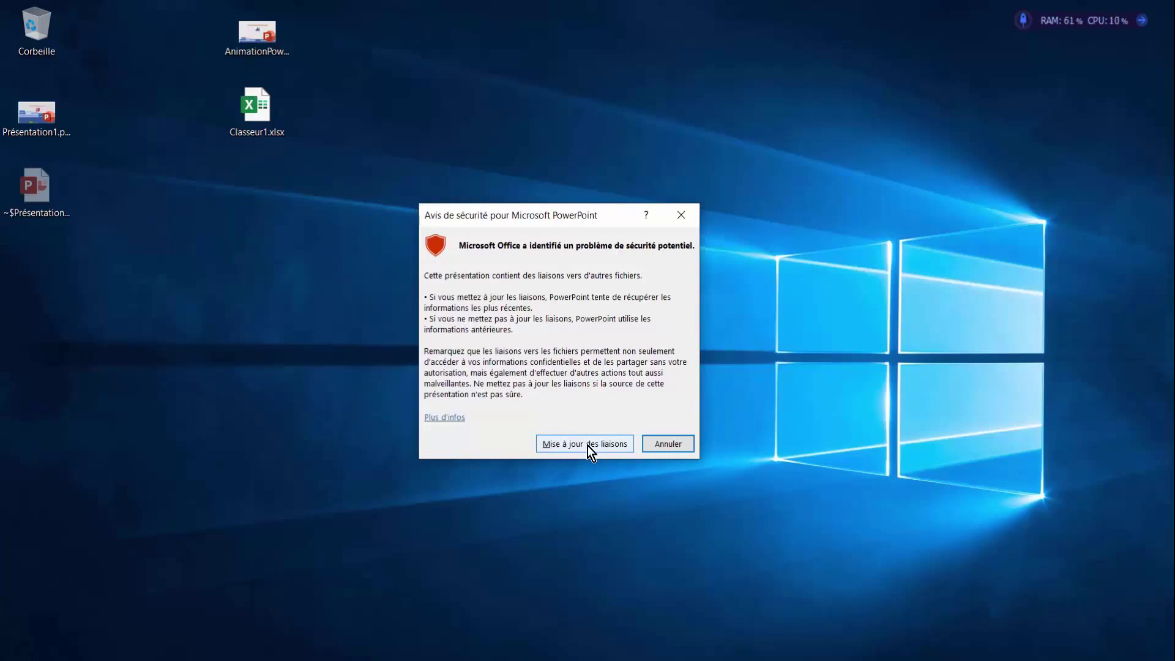
# - Update the linked charts on reopening Présentation1.pptx and maximize its window
pyautogui.click(588, 446)
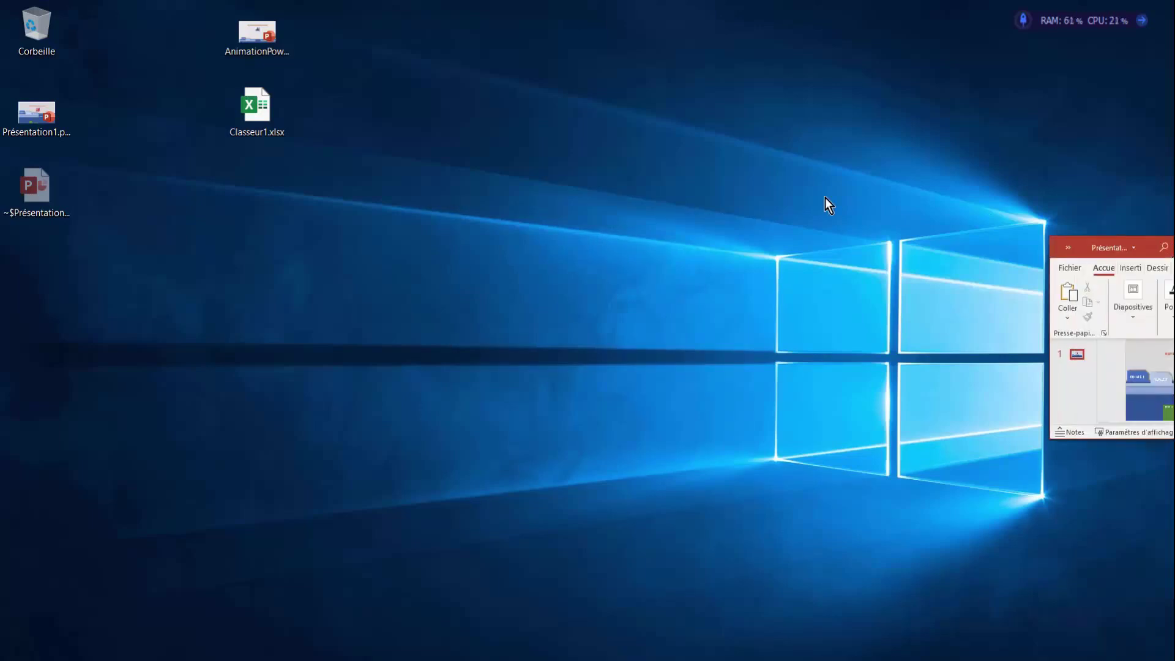
pyautogui.click(694, 101)
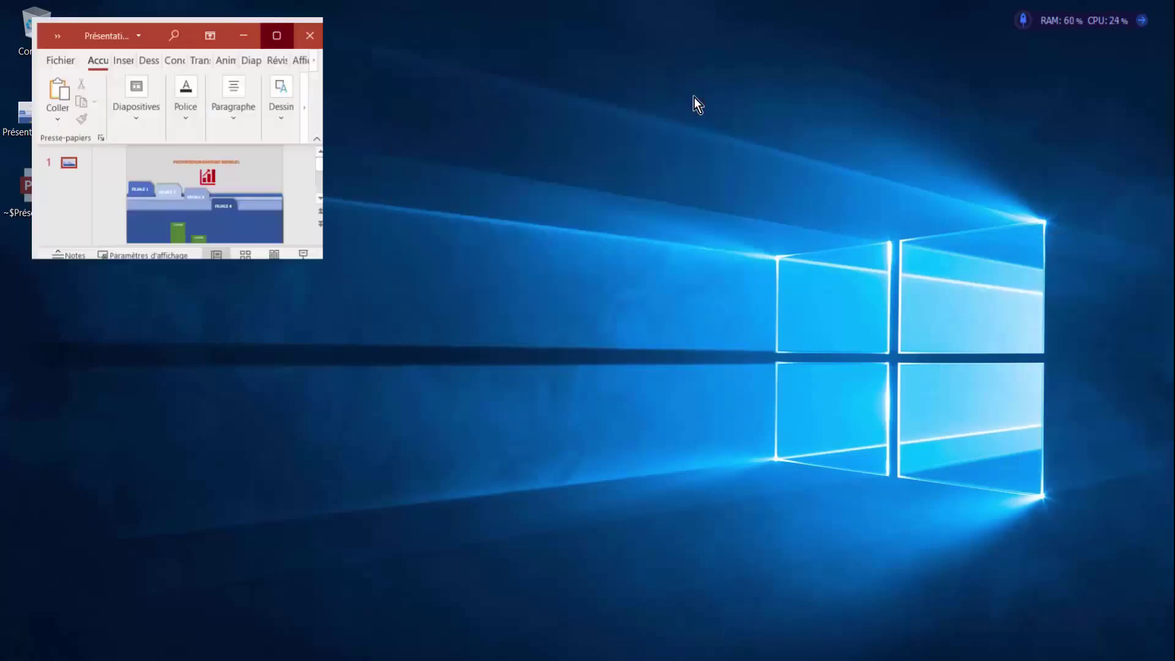
pyautogui.scroll(-2, 758, 397)
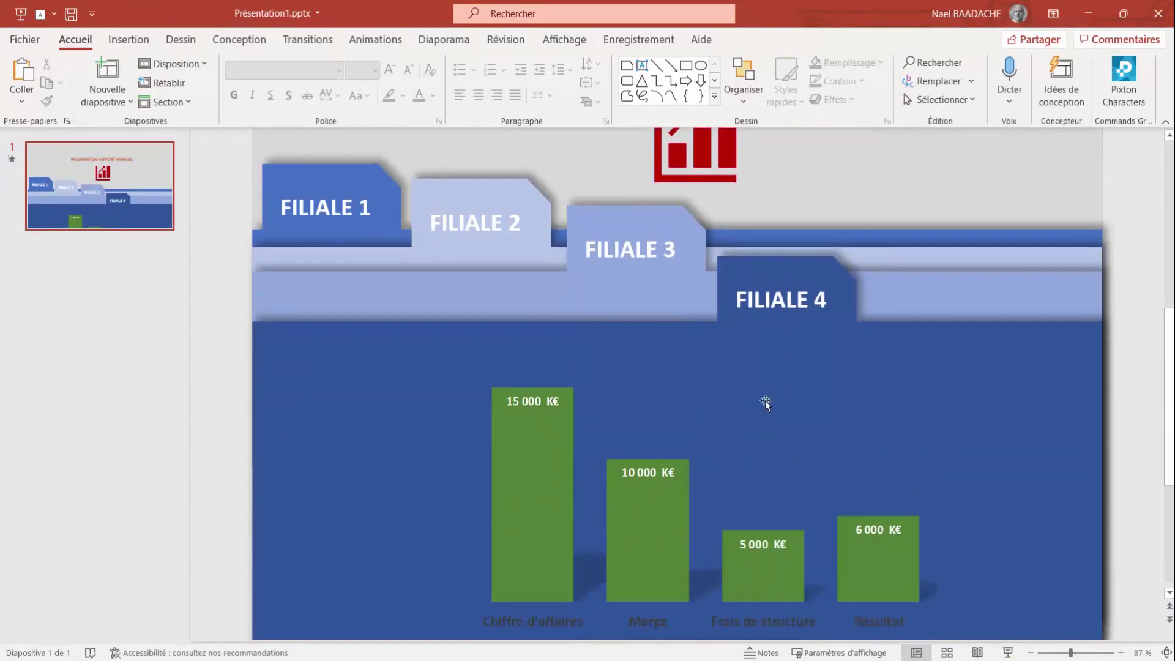